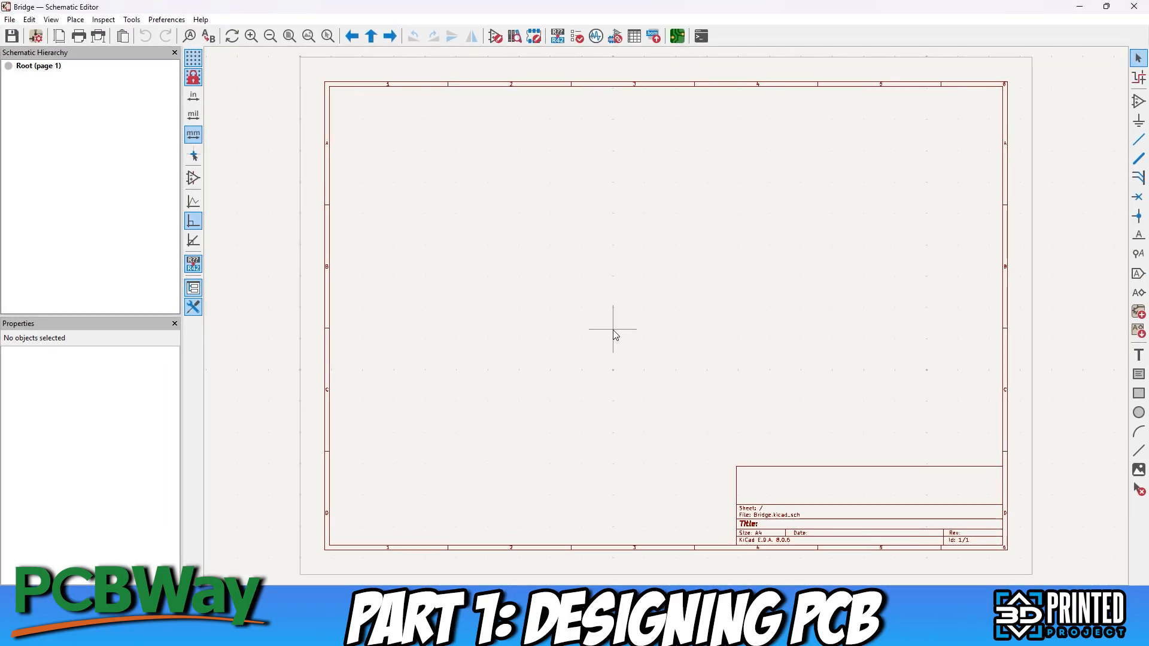
# Draw a wide rectangle across the middle of the empty schematic sheet
pyautogui.click(1139, 393)
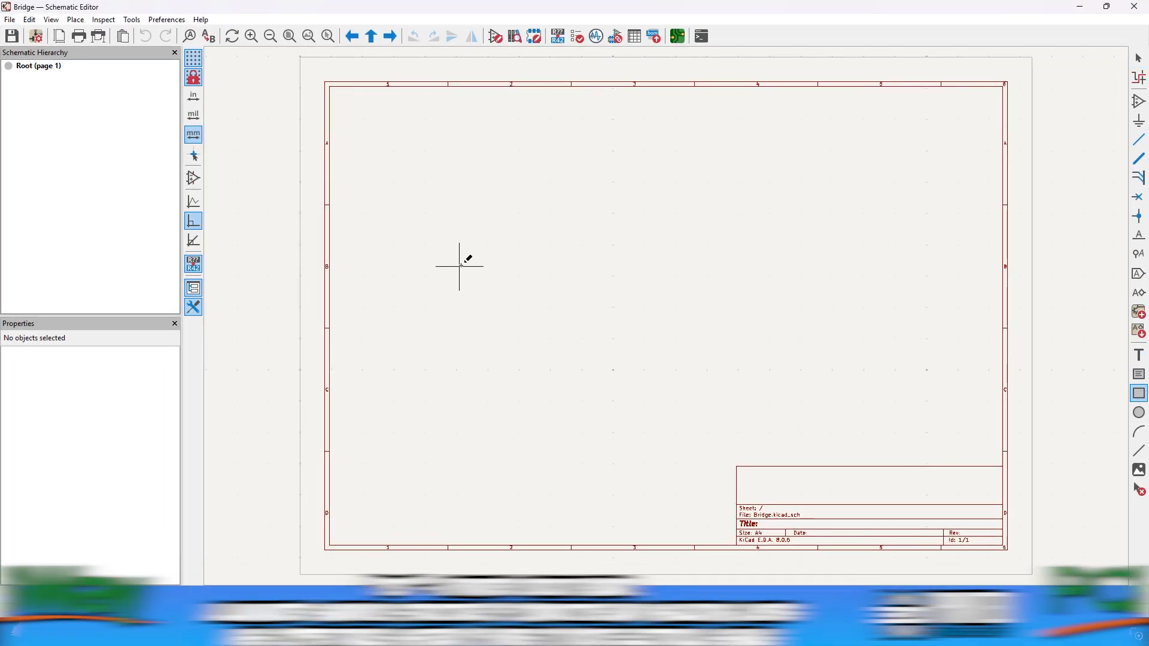
pyautogui.click(466, 260)
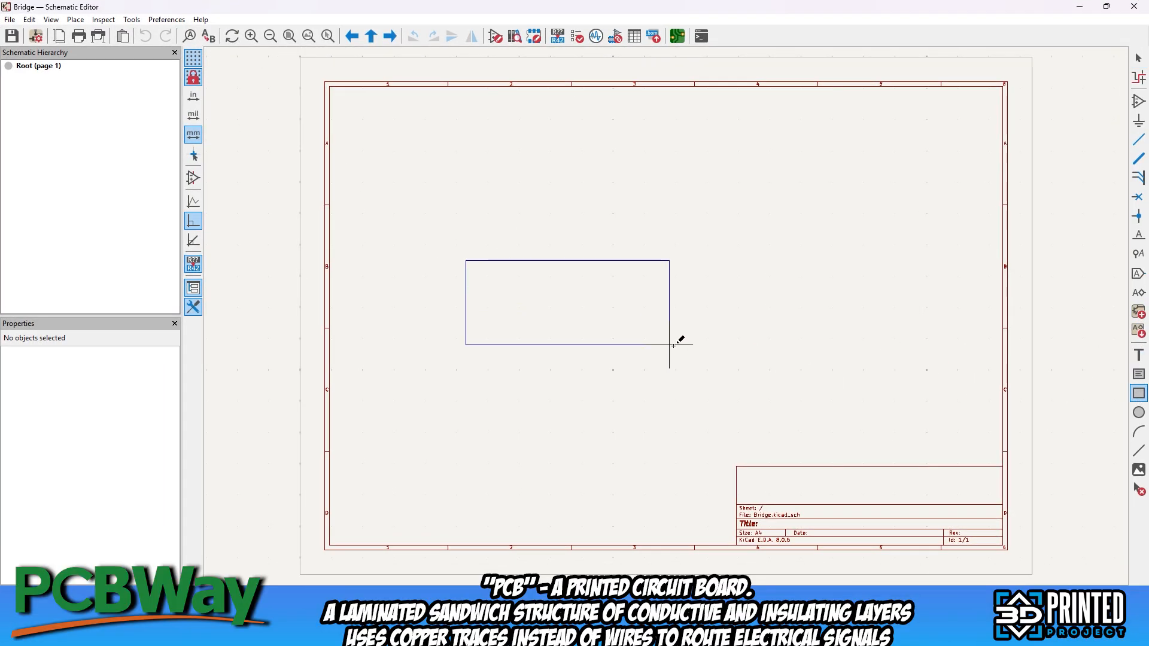
pyautogui.click(782, 361)
# Find the USB_A connector symbol in the library with the filter "usb" and place it on the rectangle's left edge
pyautogui.click(1138, 102)
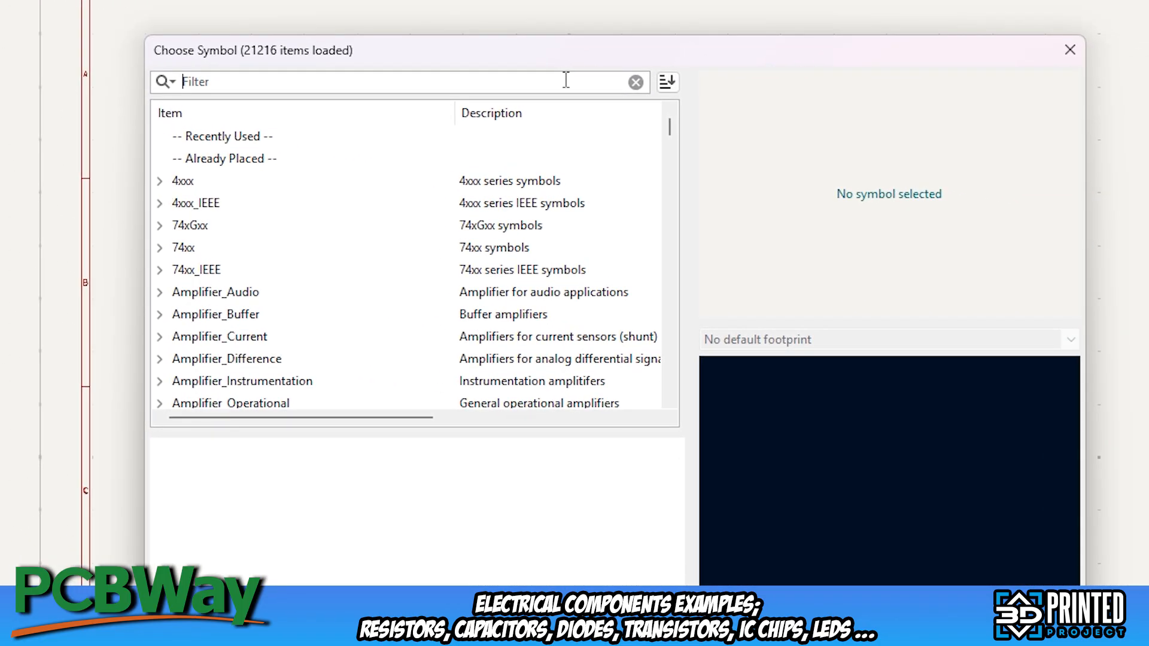
pyautogui.write('sb')
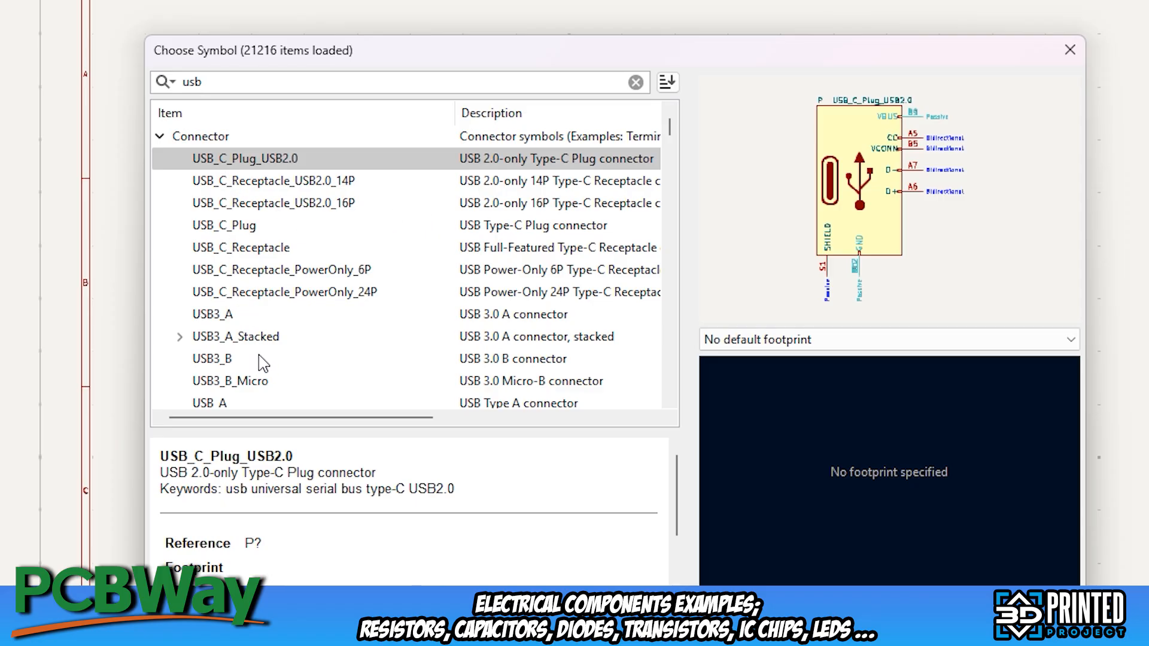
pyautogui.moveTo(670, 122); pyautogui.dragTo(670, 135)
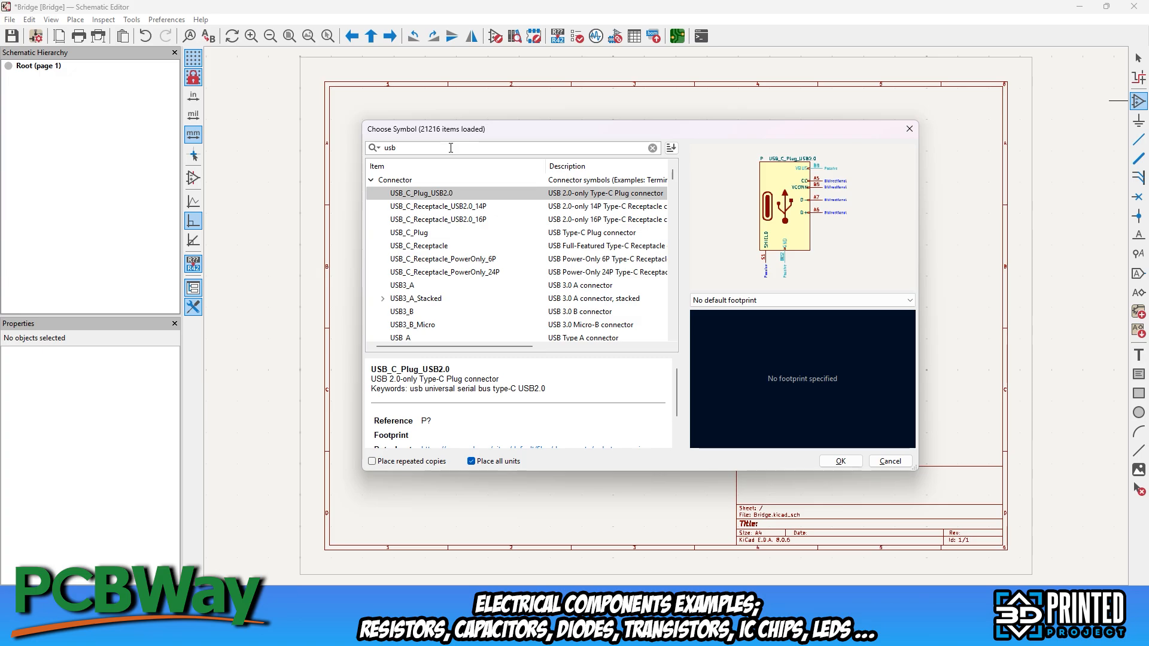
pyautogui.click(418, 338)
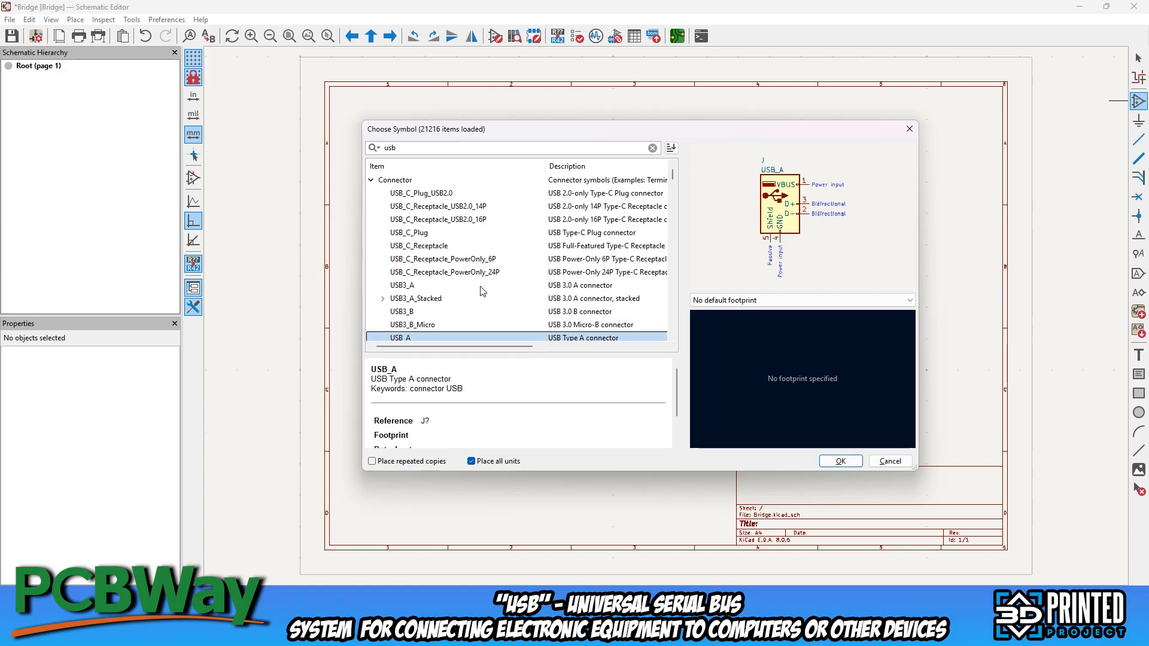
pyautogui.click(841, 461)
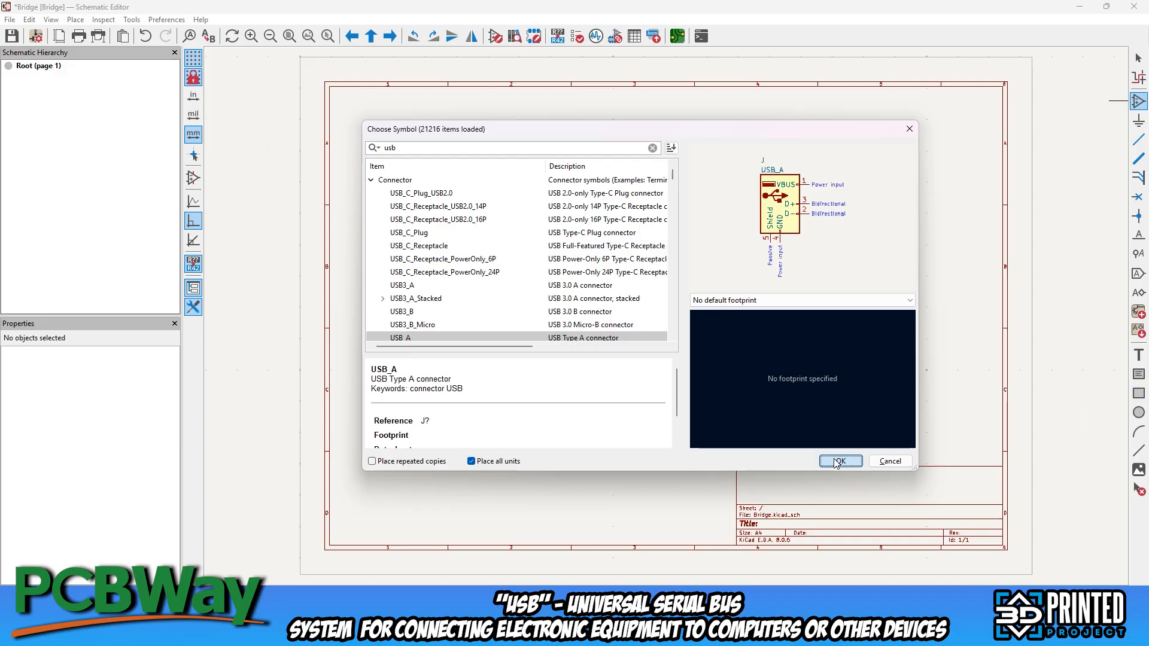
pyautogui.scroll(5, 462, 307)
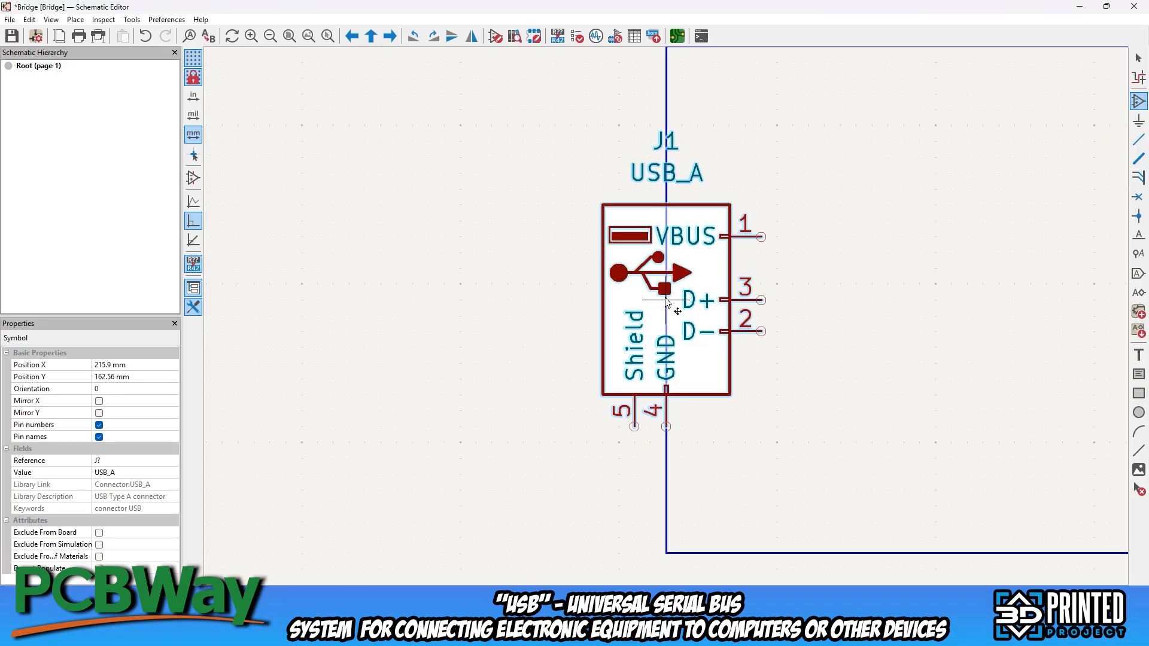
pyautogui.click(663, 288)
pyautogui.scroll(-2, 871, 347)
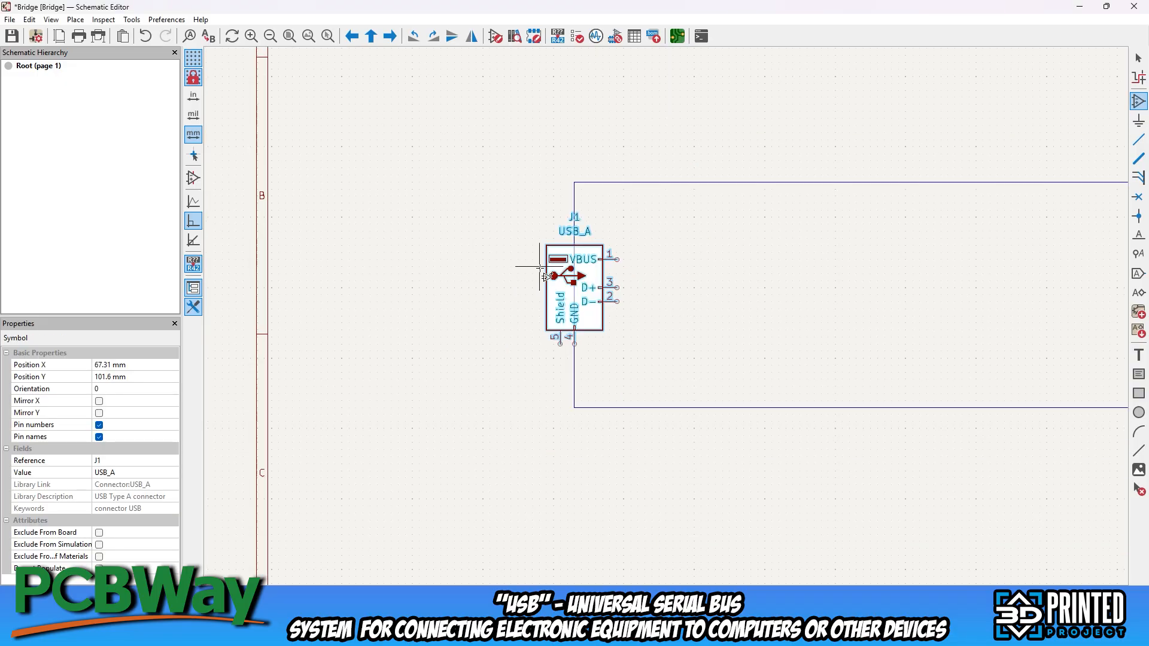
# Open the footprint library for connector J1's footprint field and search it for "usb_A"
pyautogui.rightClick(555, 227)
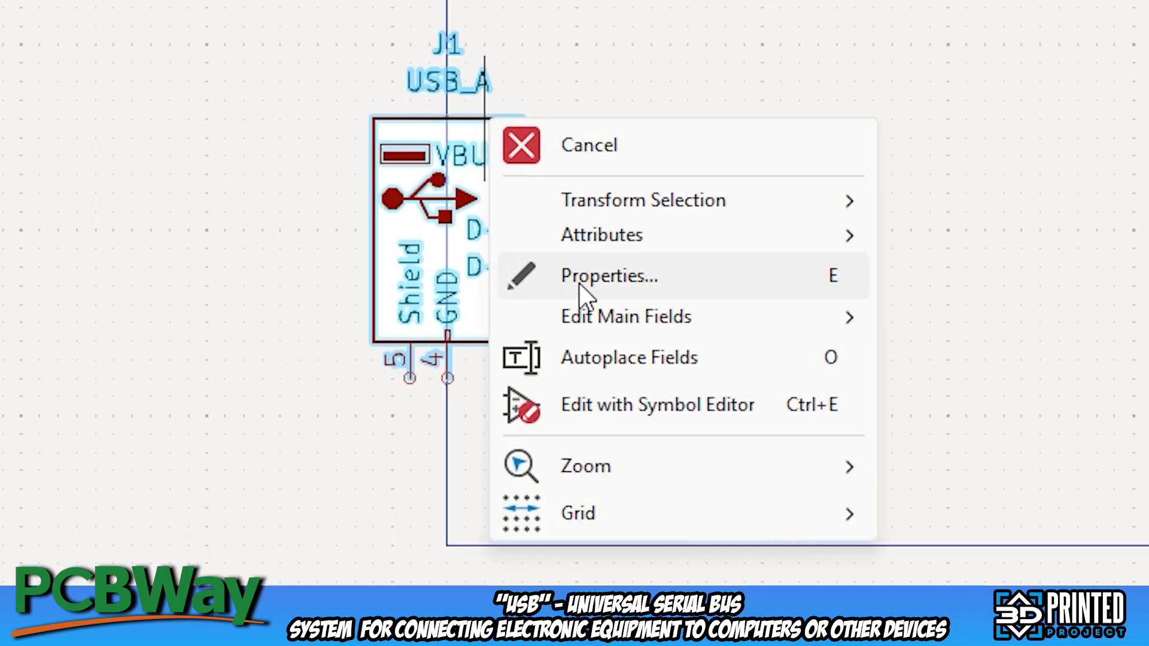
pyautogui.click(580, 283)
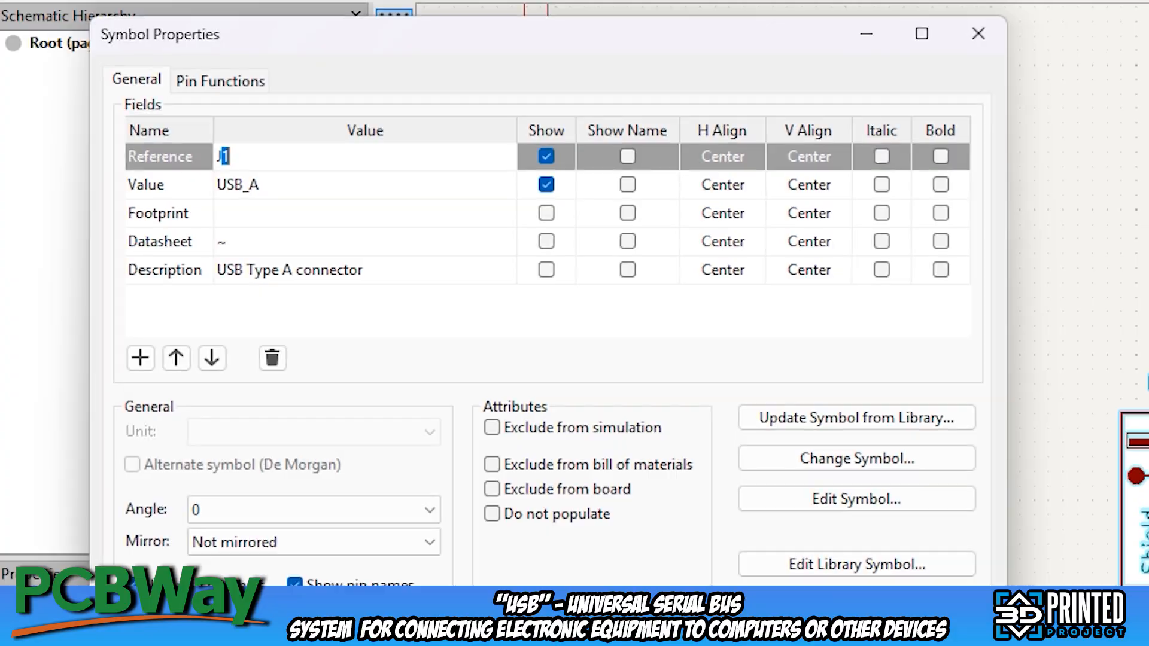
pyautogui.click(336, 213)
pyautogui.click(498, 214)
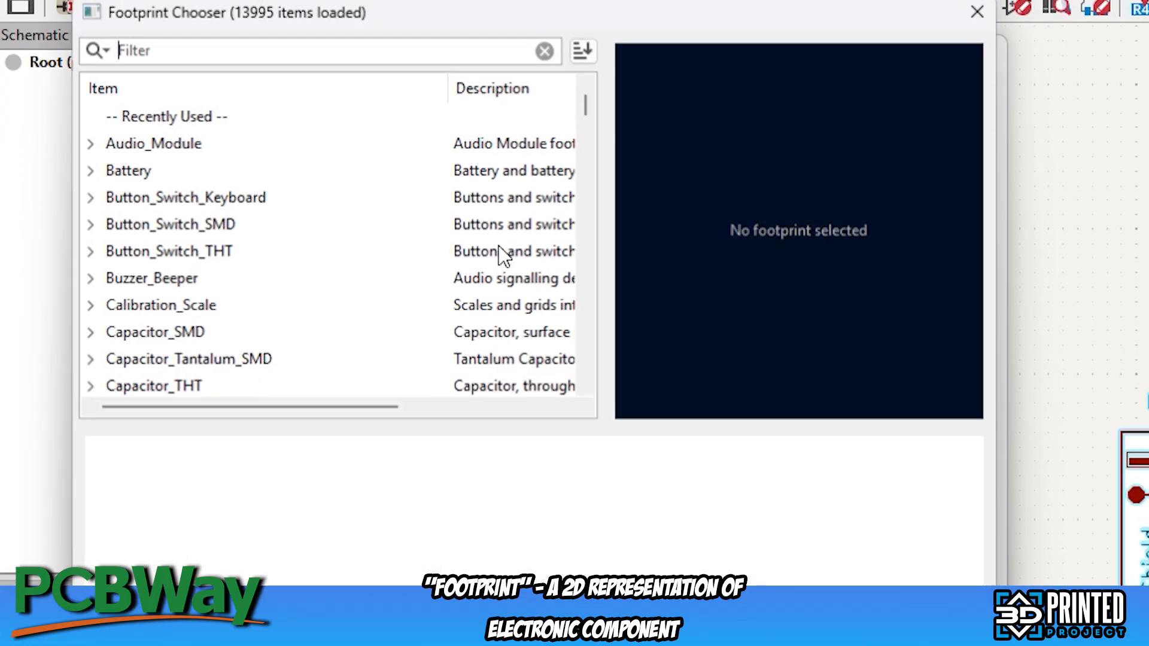
pyautogui.click(182, 53)
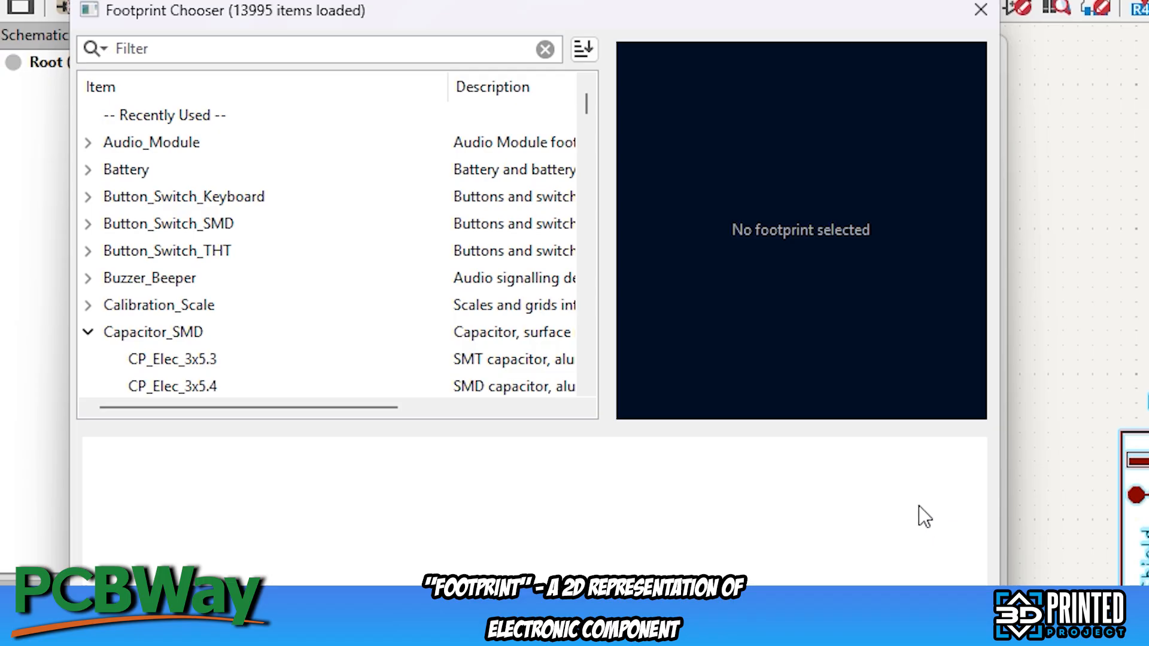
pyautogui.click(231, 51)
pyautogui.write('u')
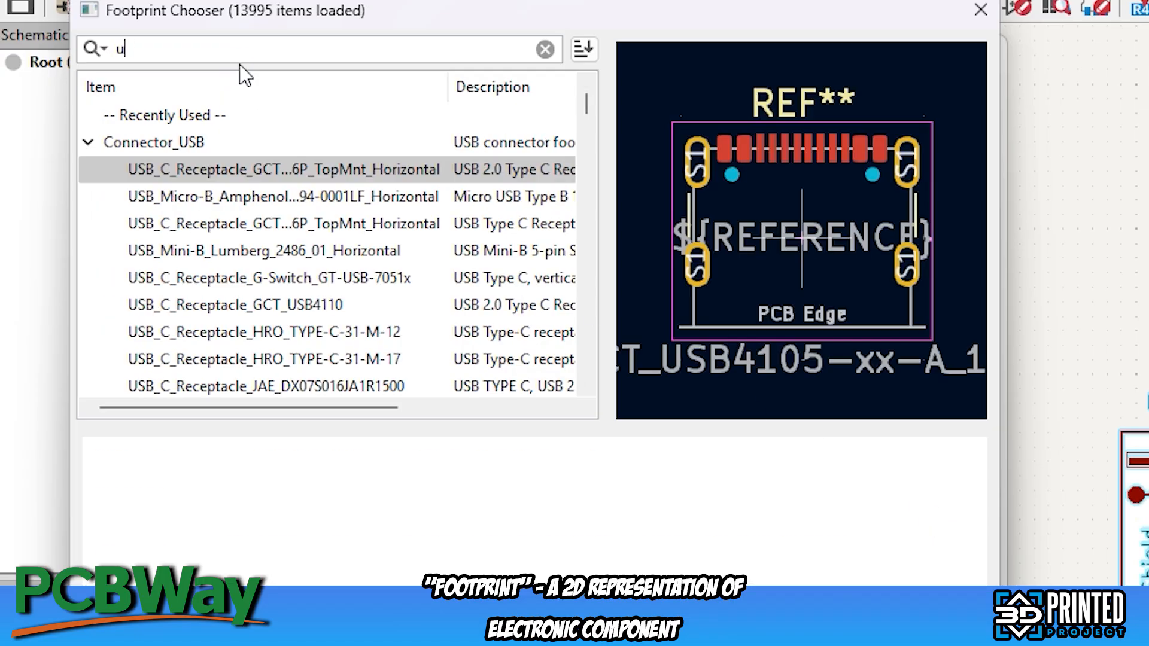
pyautogui.write('sb a female')
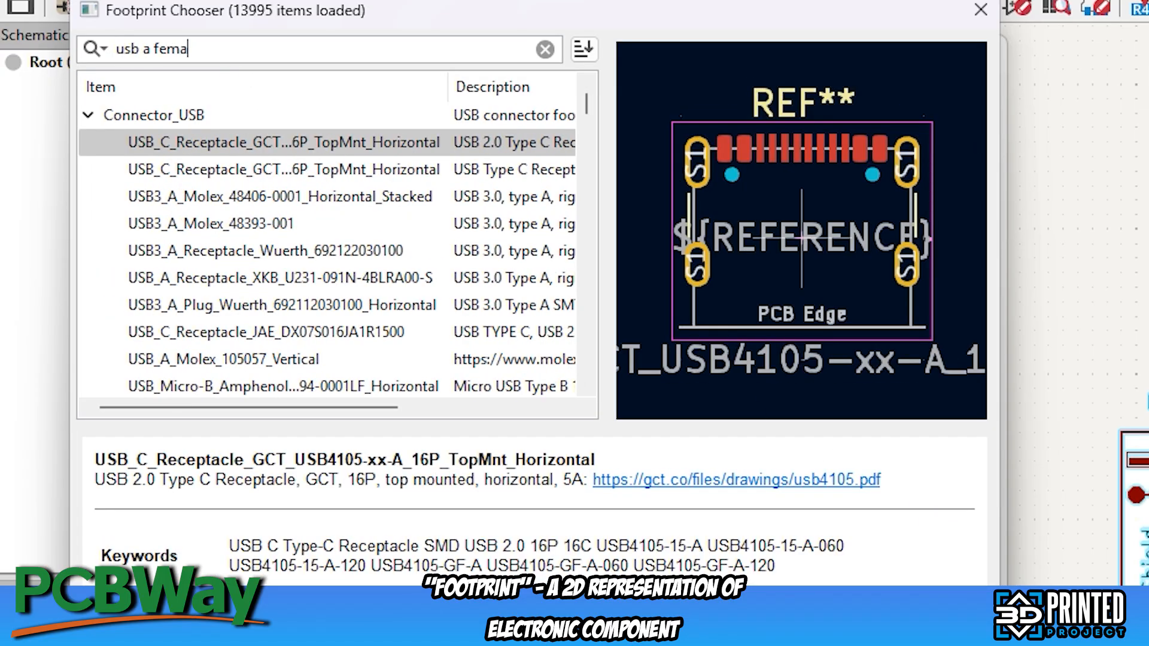
pyautogui.press('BackSpace')
pyautogui.press('BackSpace')
pyautogui.press('BackSpace')
pyautogui.press('BackSpace')
pyautogui.press('BackSpace')
pyautogui.press('BackSpace')
pyautogui.press('BackSpace')
pyautogui.press('BackSpace')
pyautogui.press('BackSpace')
pyautogui.write('_A')
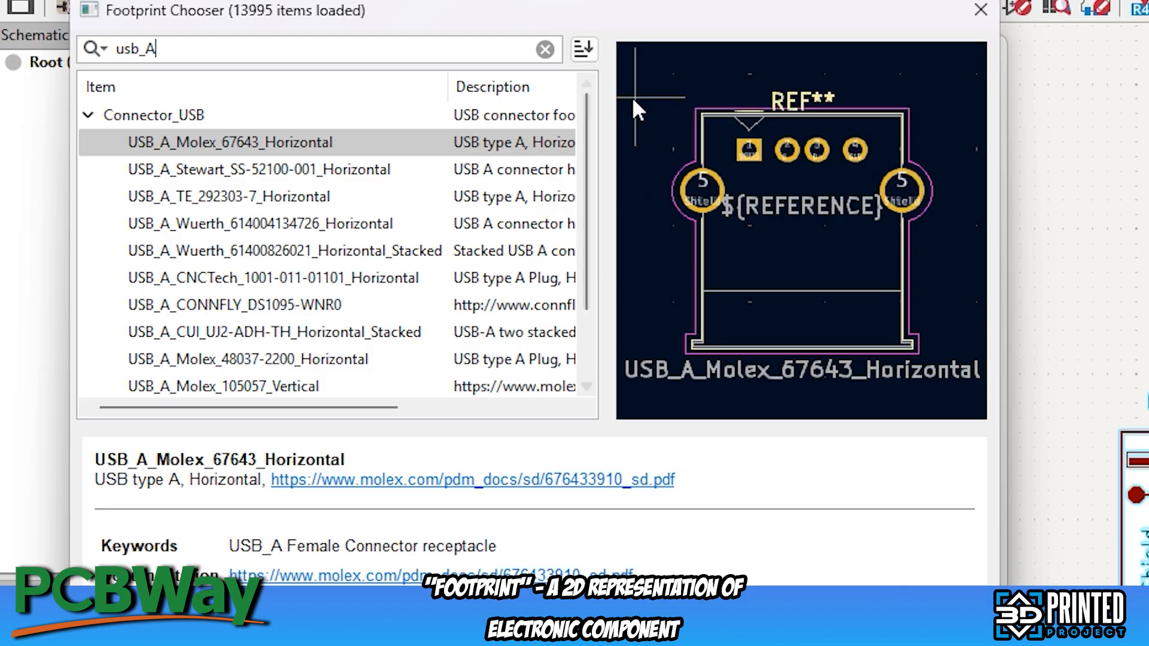
# Compare the USB A footprints, refine the search to "usb_a receptacle", and assign USB_A_Receptacle_GCT_USB1046 to J1
pyautogui.scroll(-1, 581, 192)
pyautogui.scroll(1, 581, 191)
pyautogui.click(323, 172)
pyautogui.click(249, 278)
pyautogui.click(279, 336)
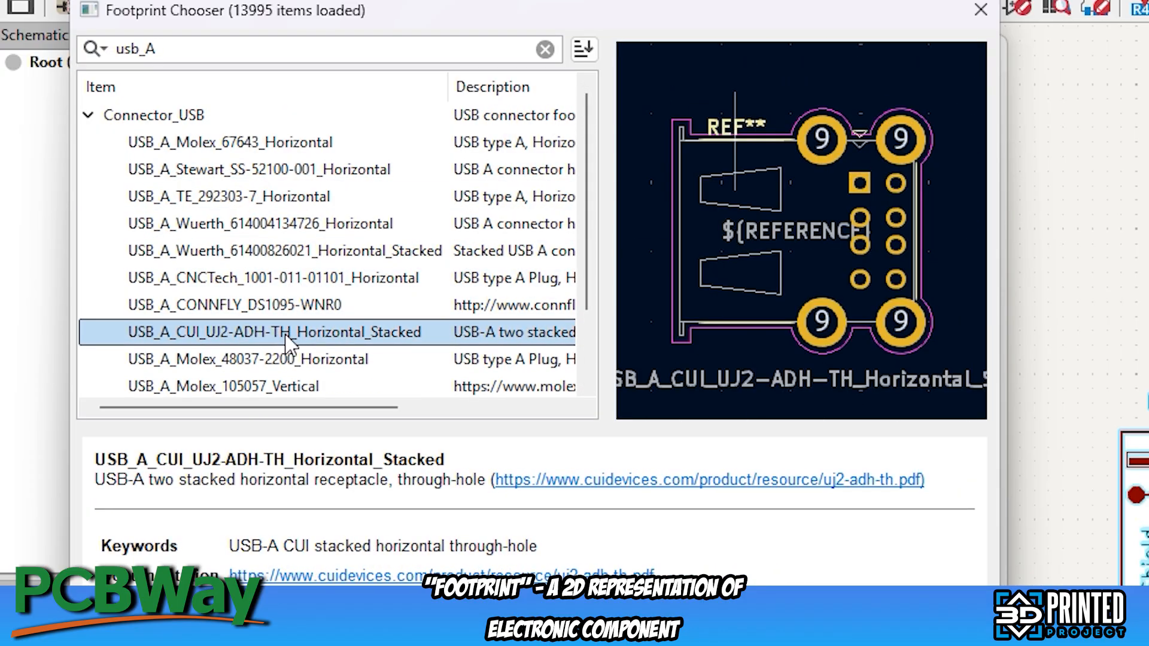
pyautogui.scroll(-3, 280, 341)
pyautogui.click(285, 334)
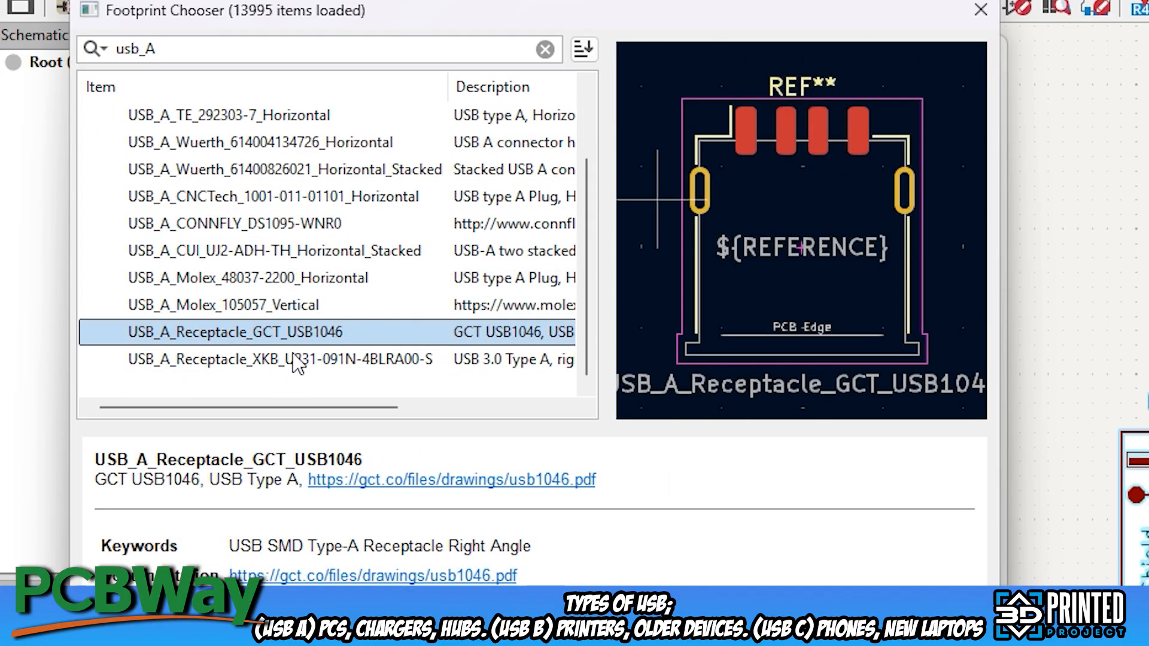
pyautogui.press('BackSpace')
pyautogui.write('a receptacle')
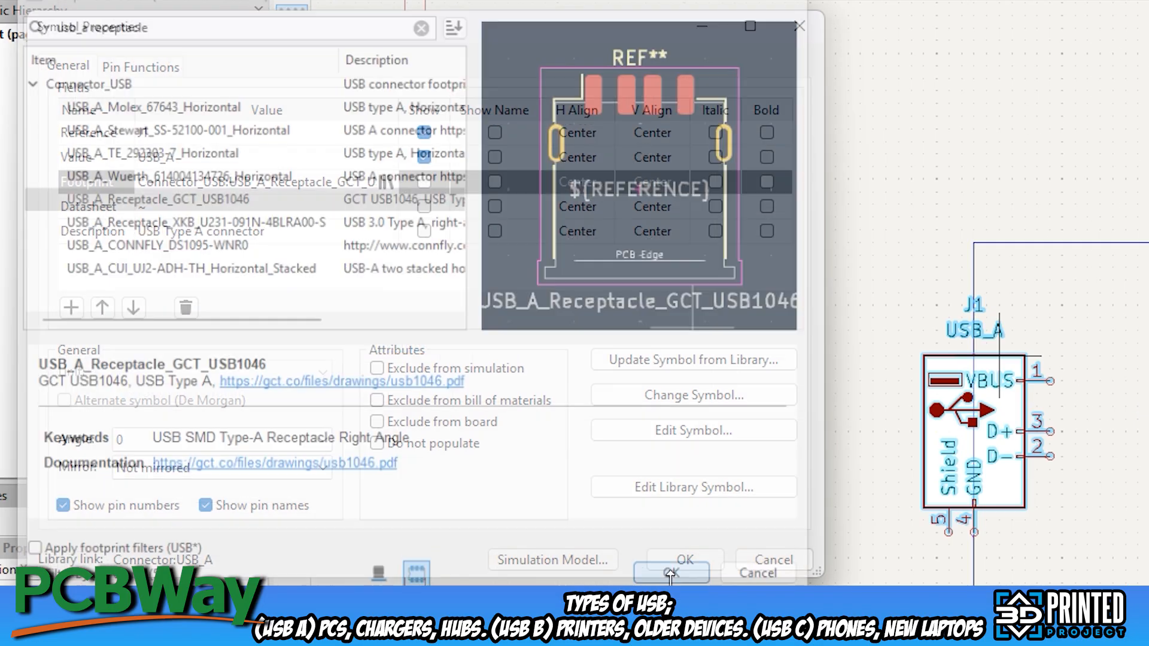
pyautogui.click(839, 478)
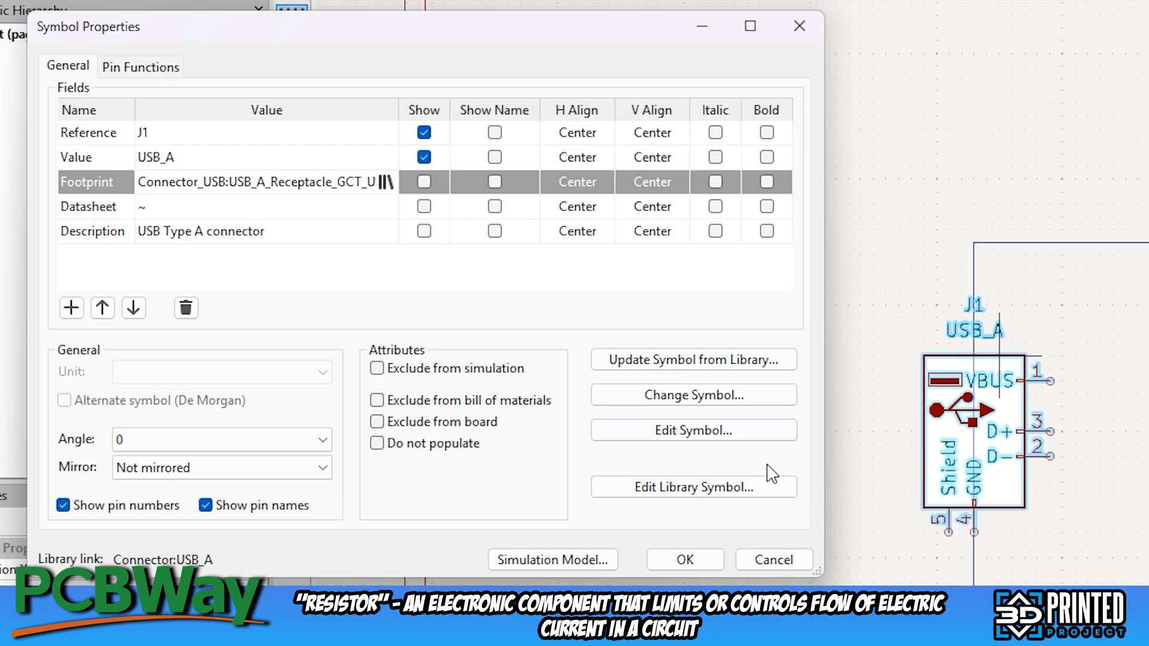
pyautogui.click(693, 560)
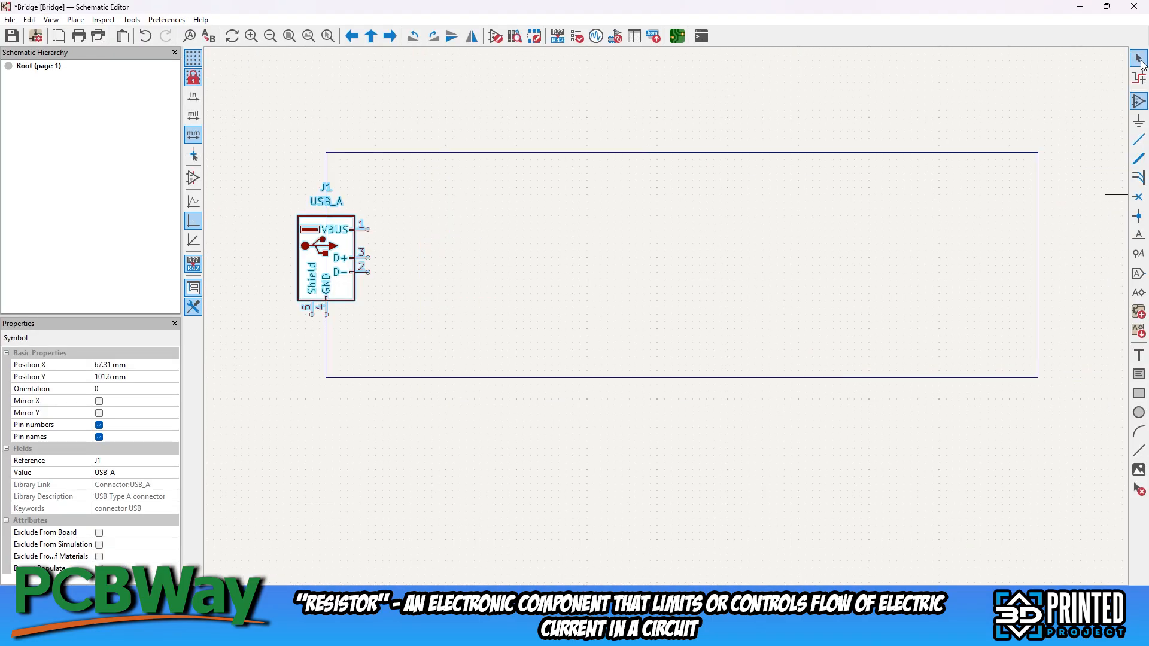
# Copy the J1 USB_A connector and place the duplicate on the rectangle's right edge
pyautogui.click(1139, 59)
pyautogui.click(309, 219)
pyautogui.hotkey('ctrl', 'c')
pyautogui.hotkey('ctrl', 'v')
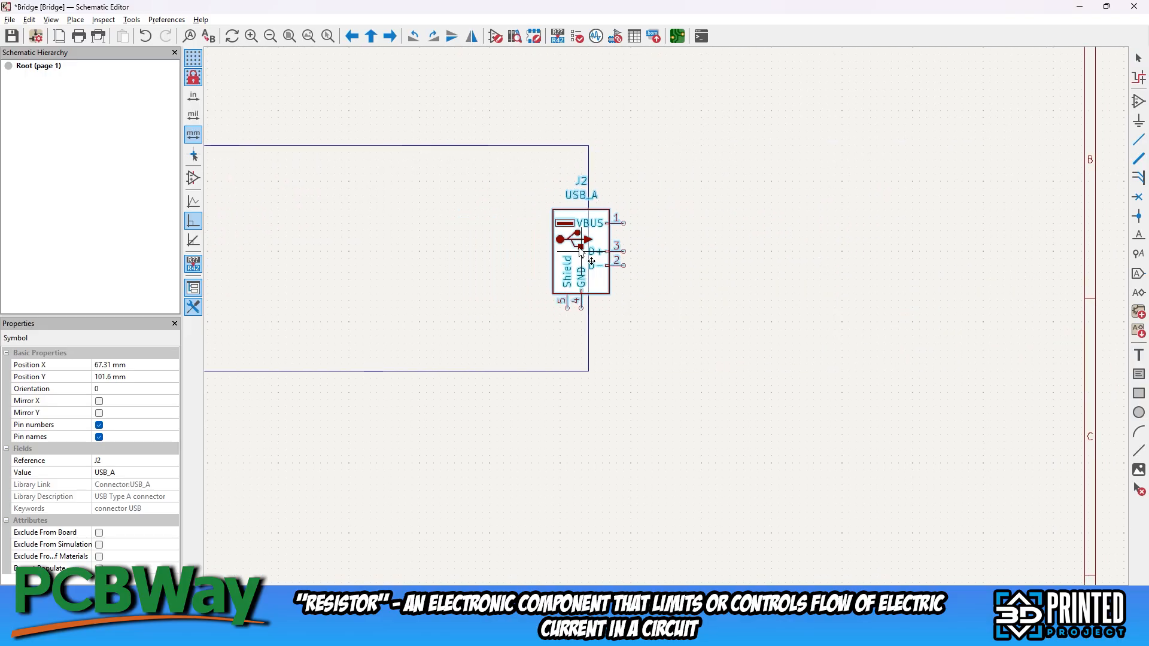
pyautogui.click(587, 256)
pyautogui.moveTo(405, 266); pyautogui.dragTo(826, 267, button='middle')
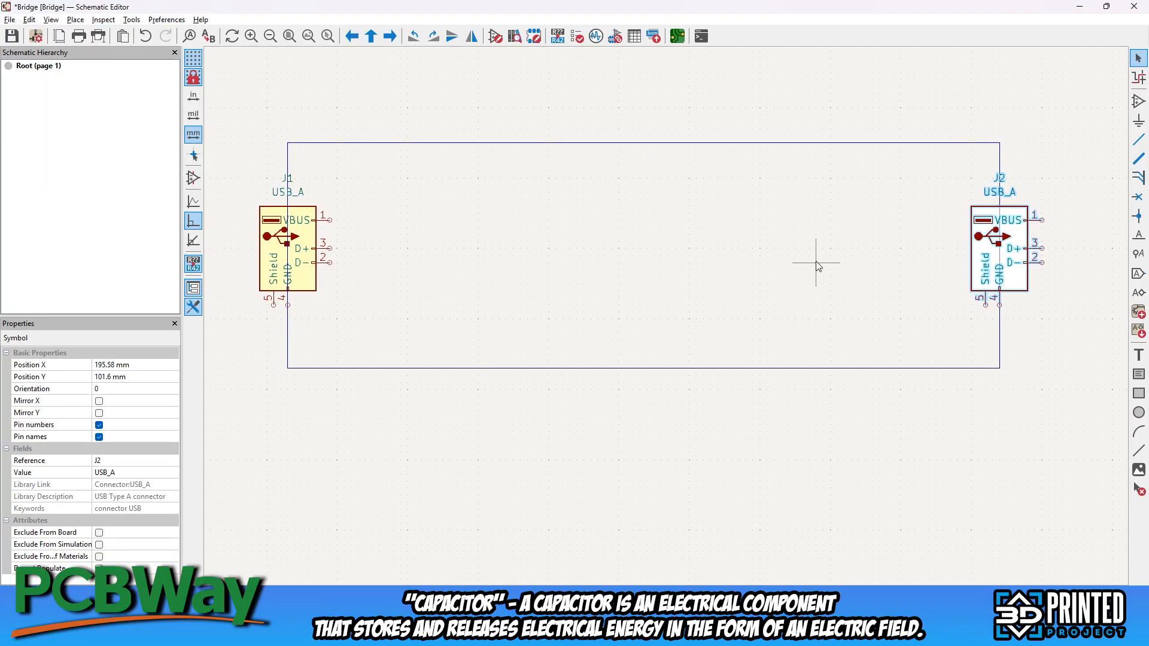
# Rotate connector J2 by 180 degrees and mirror it so its signal pins face J1 and GND points down
pyautogui.press('r')
pyautogui.press('r')
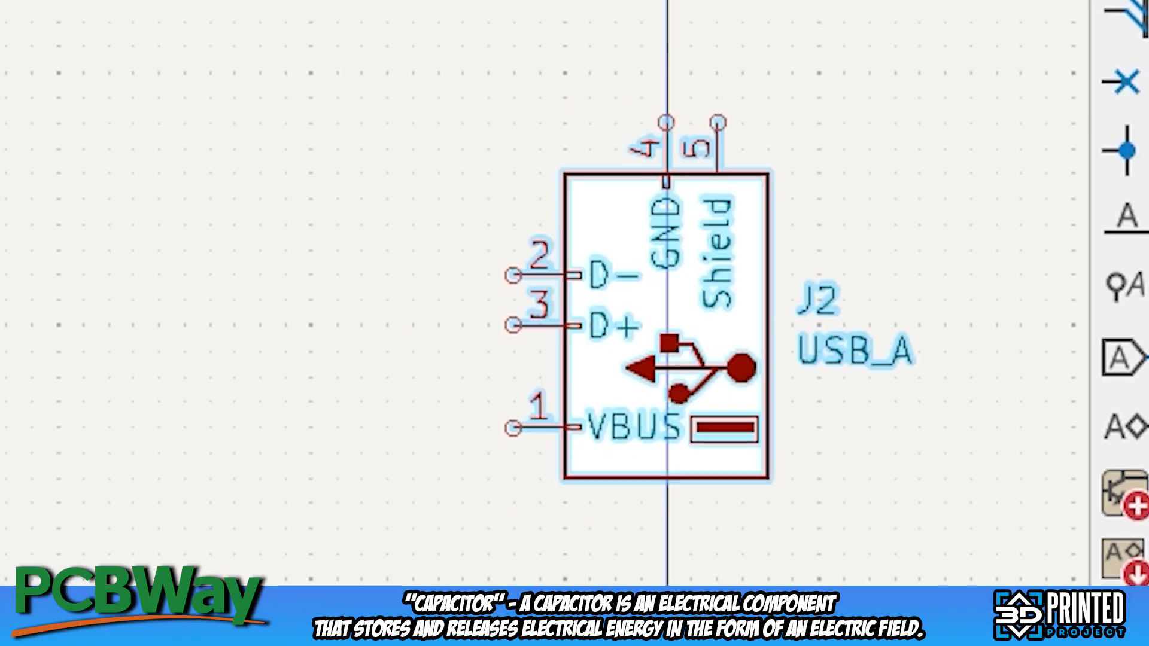
pyautogui.press('x')
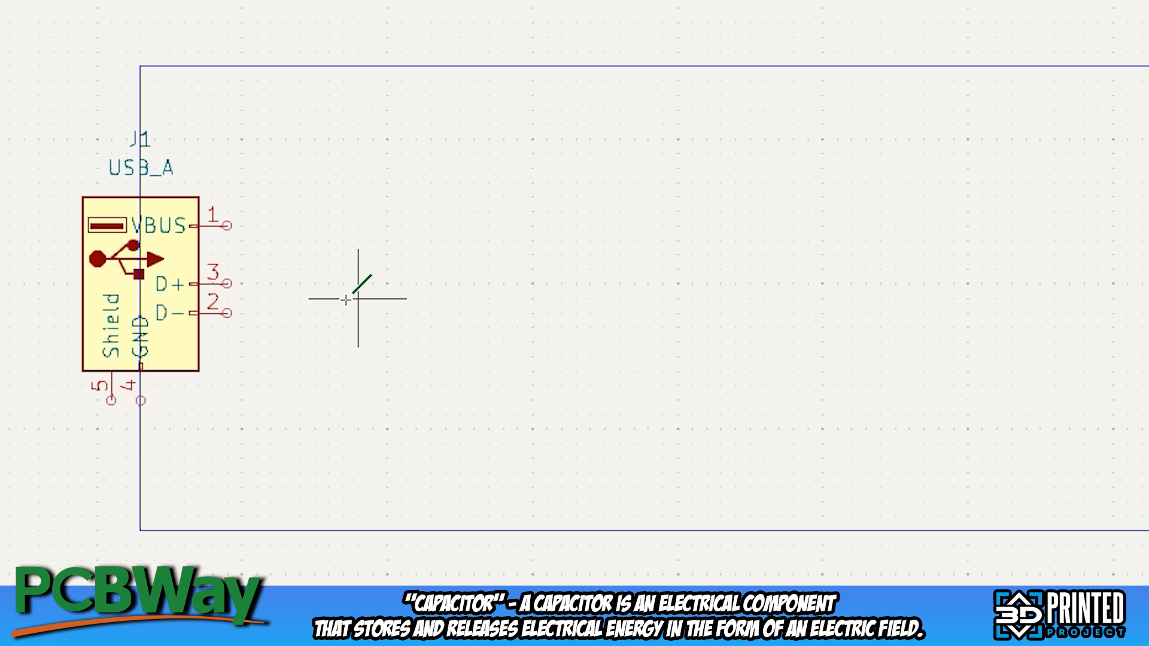
# Wire J1's VBUS, D+, D- and GND pins straight across to the matching pins of J2
pyautogui.click(228, 225)
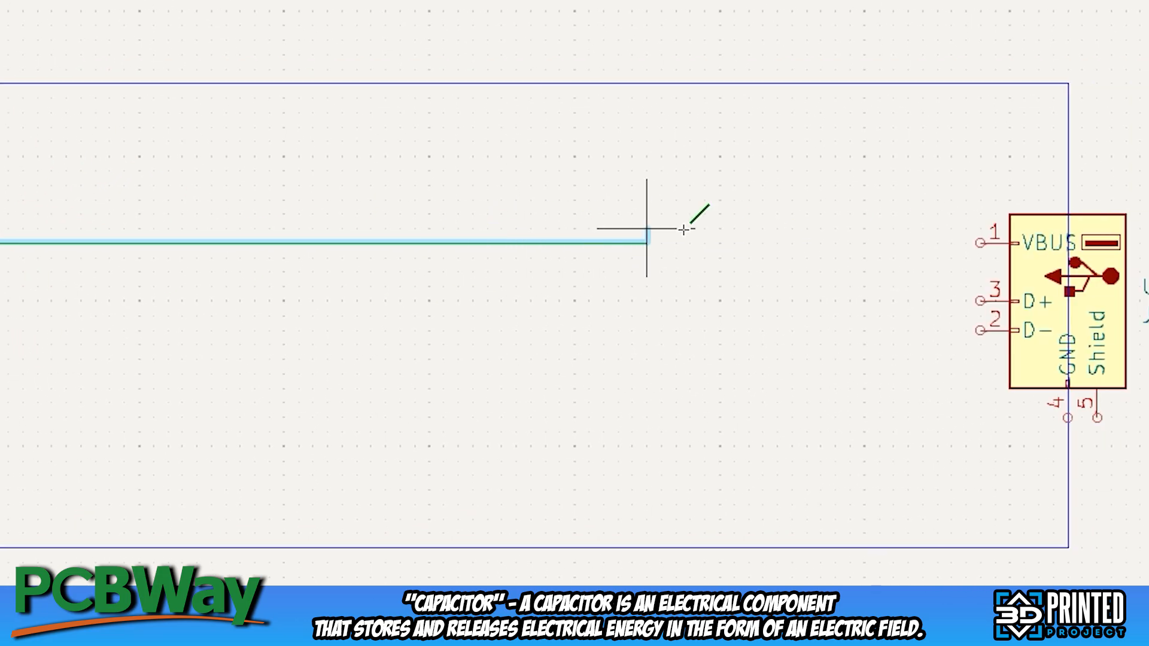
pyautogui.click(980, 244)
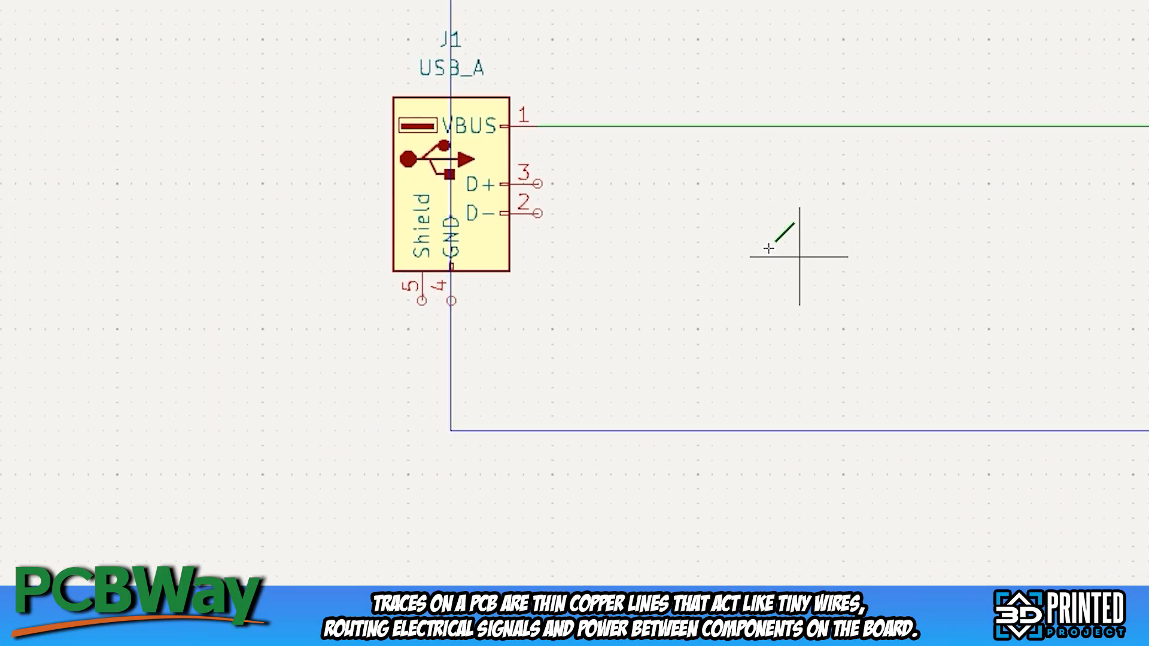
pyautogui.click(537, 184)
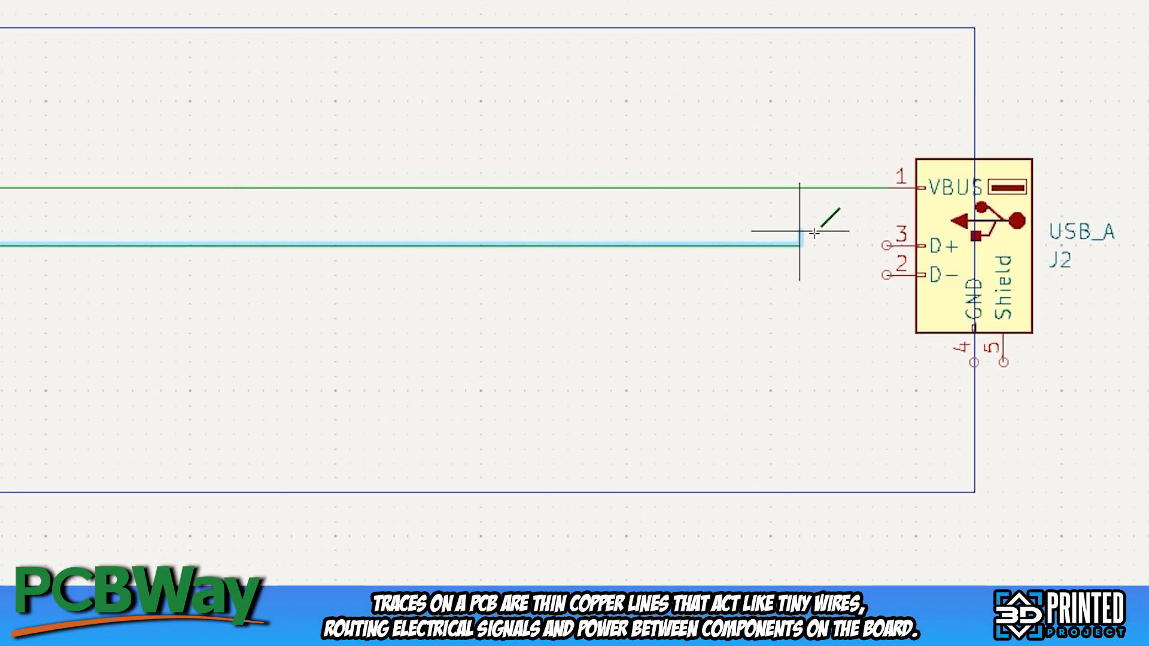
pyautogui.click(887, 246)
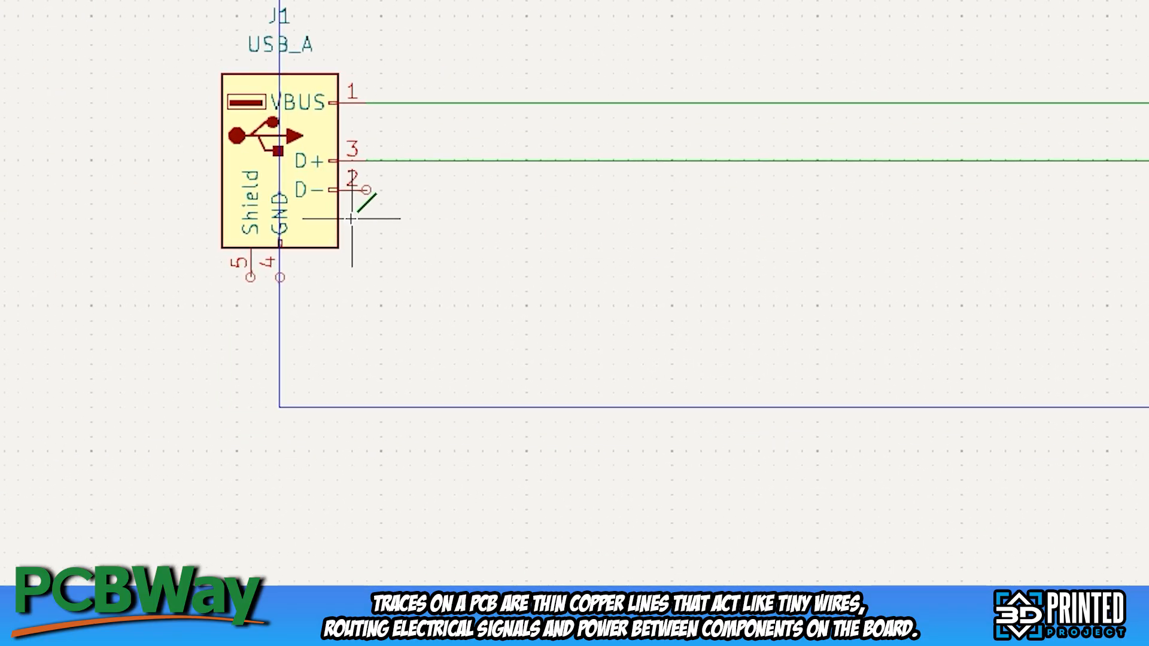
pyautogui.click(365, 191)
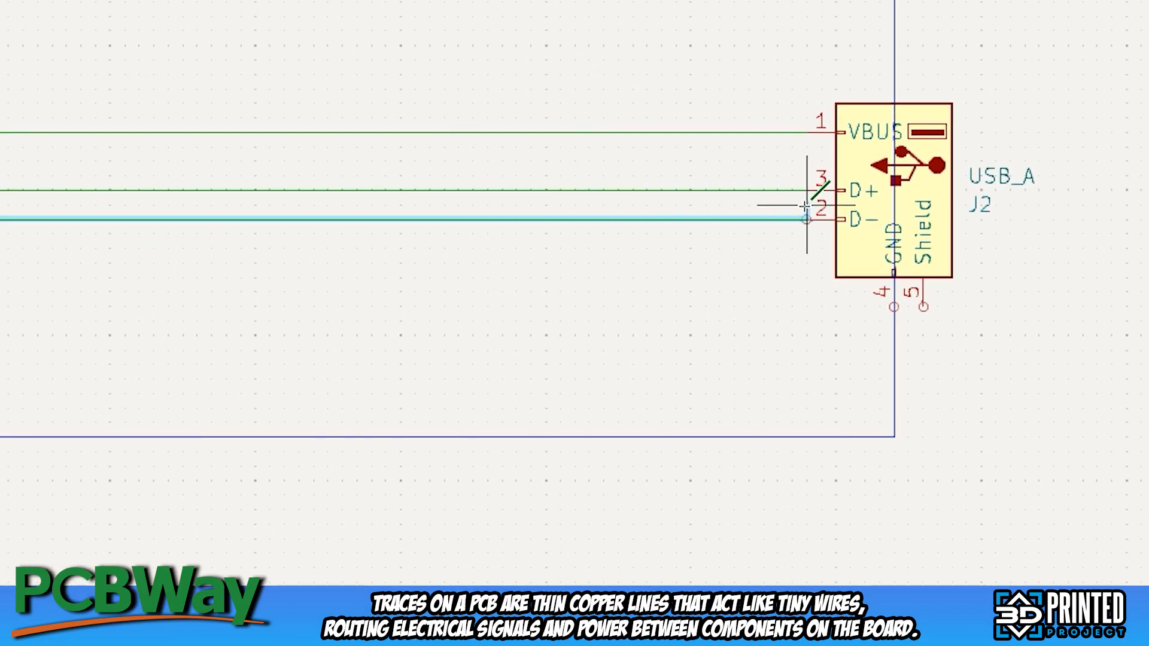
pyautogui.click(809, 220)
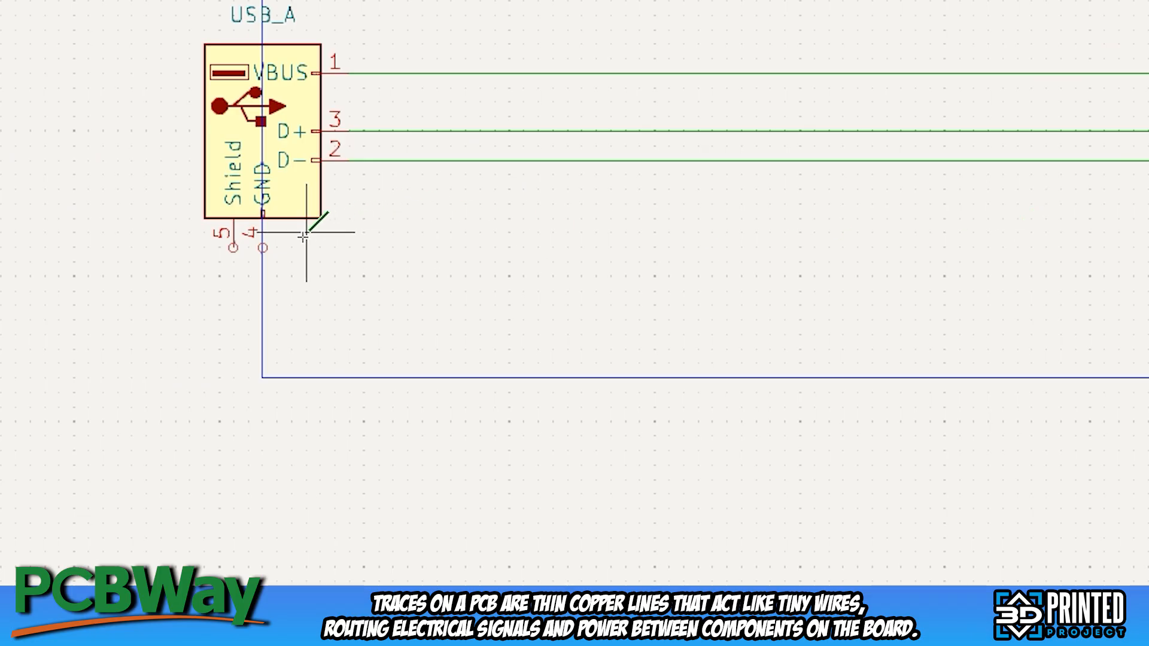
pyautogui.click(262, 247)
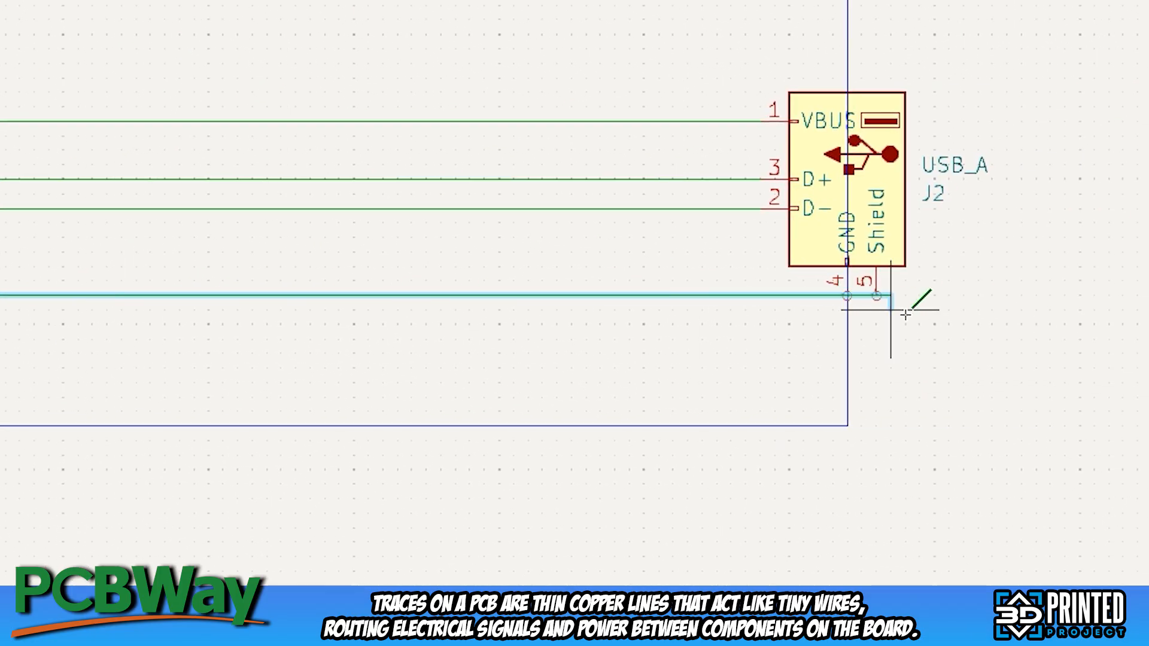
pyautogui.click(846, 294)
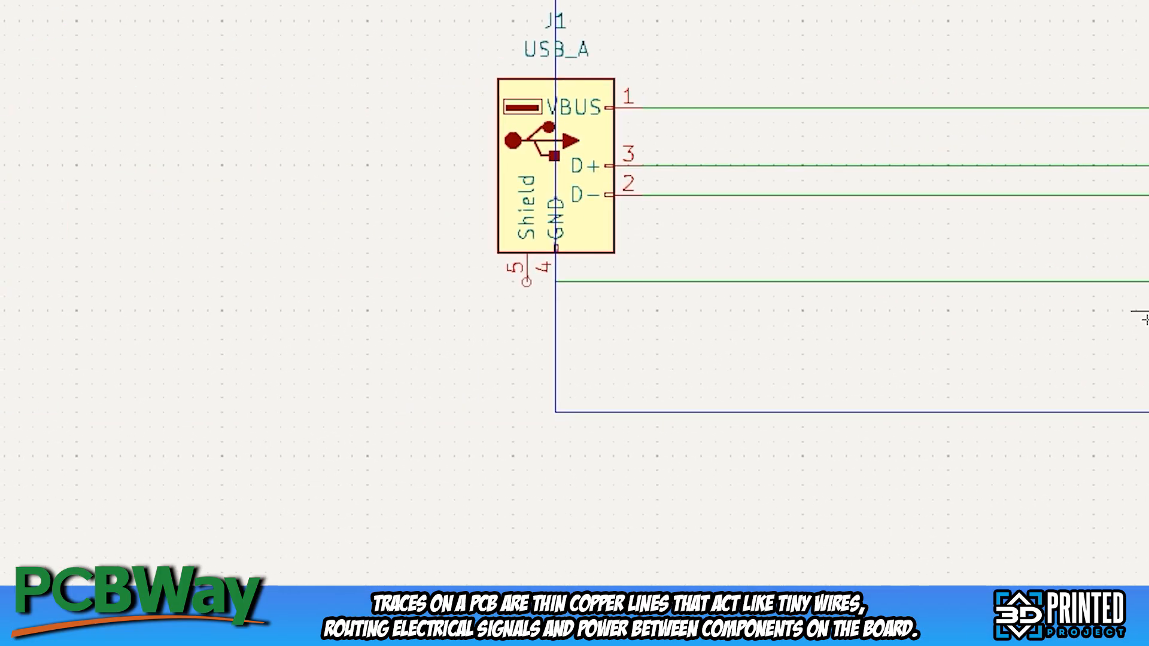
# Search the symbols for "resistor" and place a horizontal R symbol below the GND wire, toward J1
pyautogui.write('a')
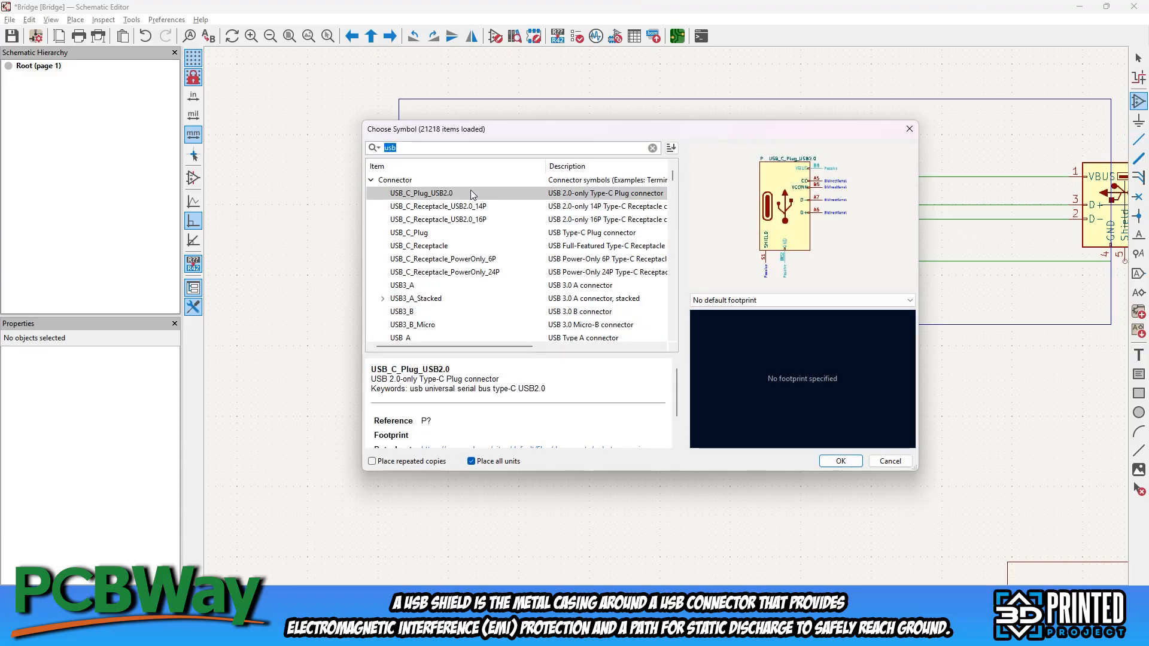
pyautogui.write('resistor')
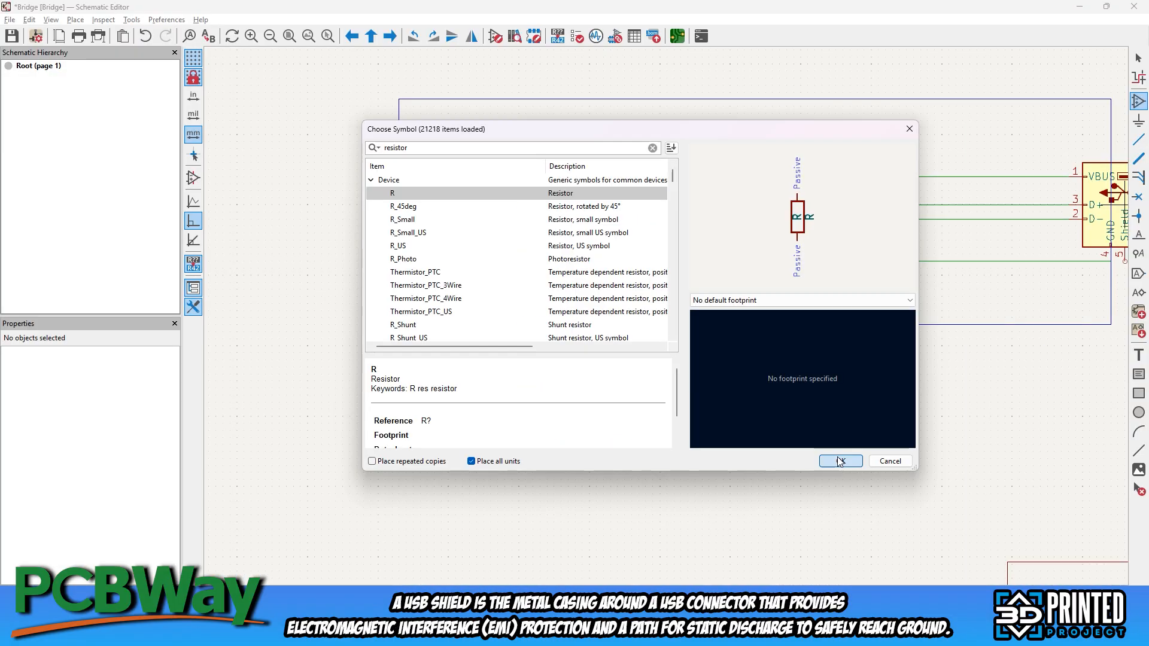
pyautogui.press('Return')
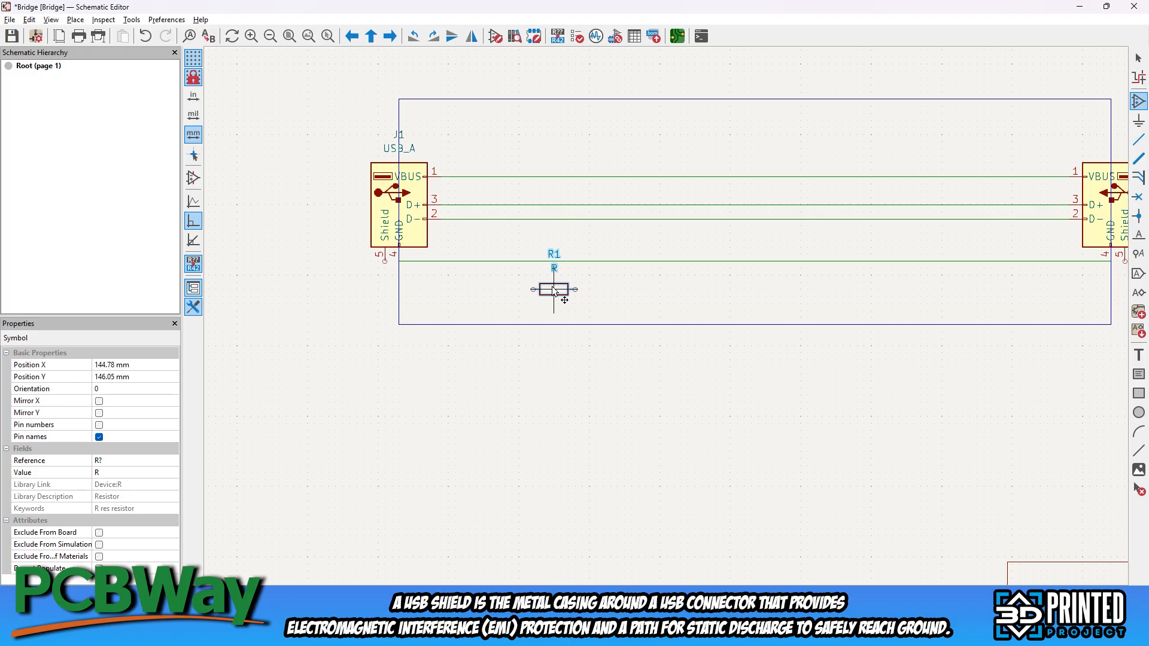
pyautogui.click(553, 290)
# Duplicate the resistor toward J2 and place horizontal capacitors C1 and C2 between the two resistors
pyautogui.hotkey('ctrl', 'd')
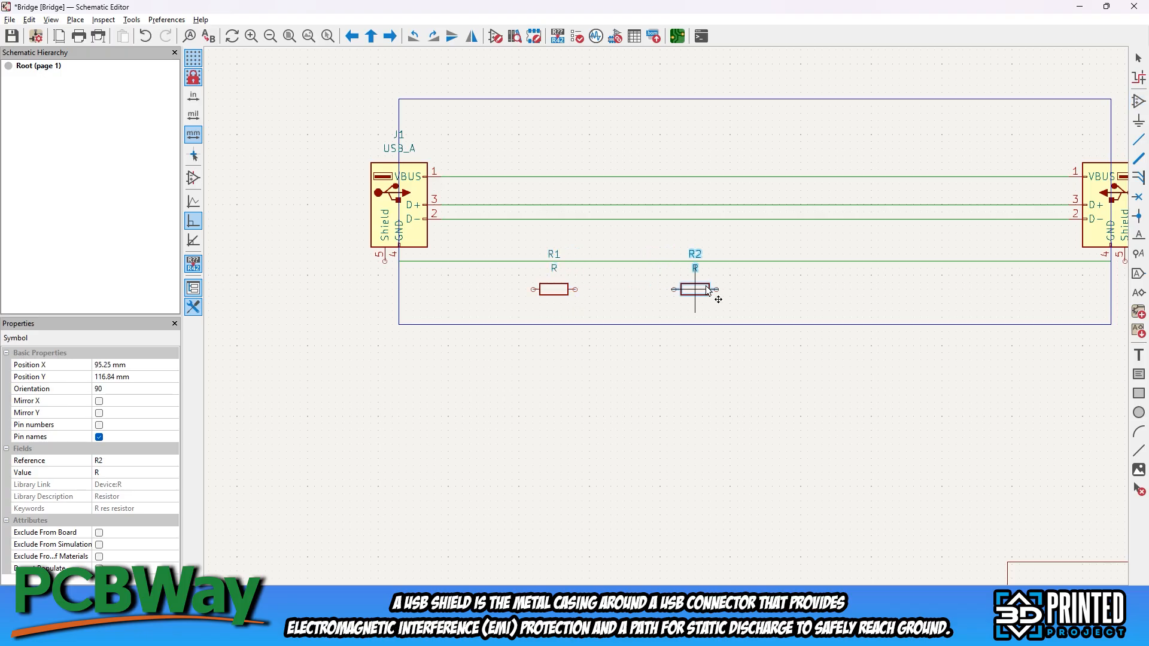
pyautogui.moveTo(906, 297); pyautogui.dragTo(619, 286, button='middle')
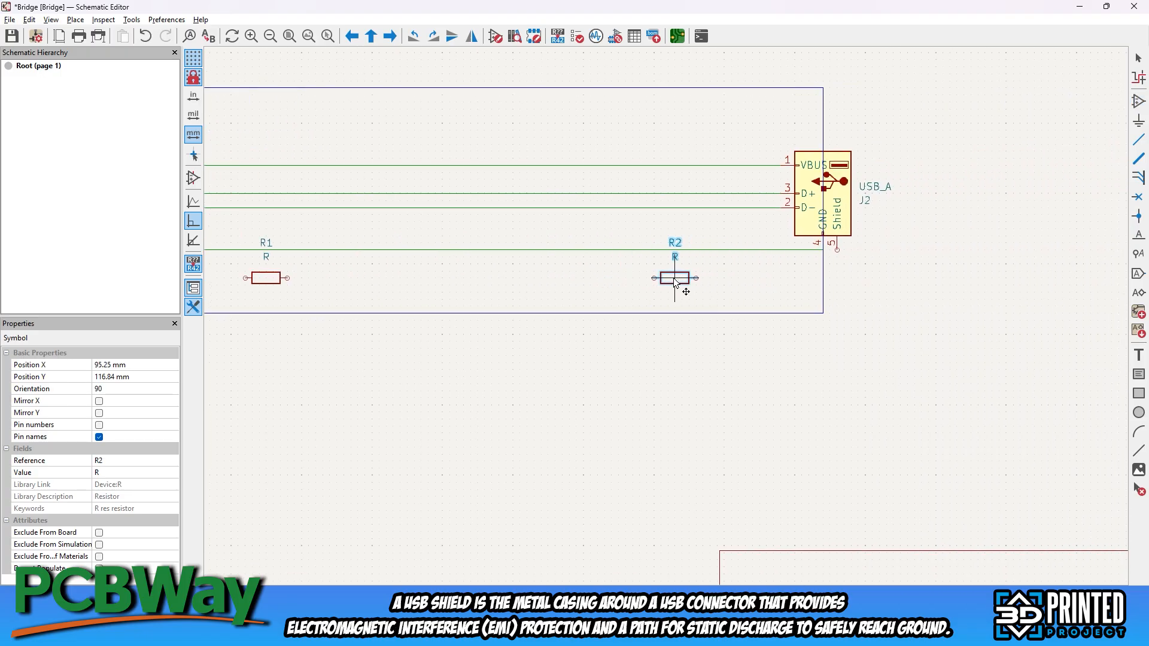
pyautogui.click(675, 281)
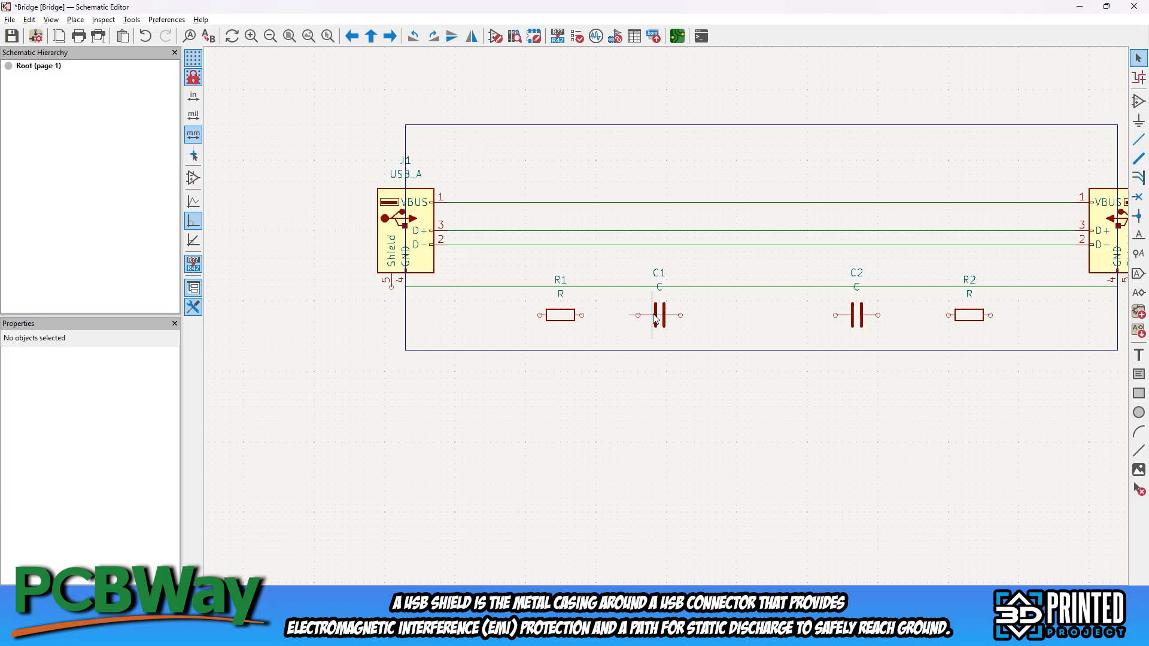
pyautogui.click(653, 315)
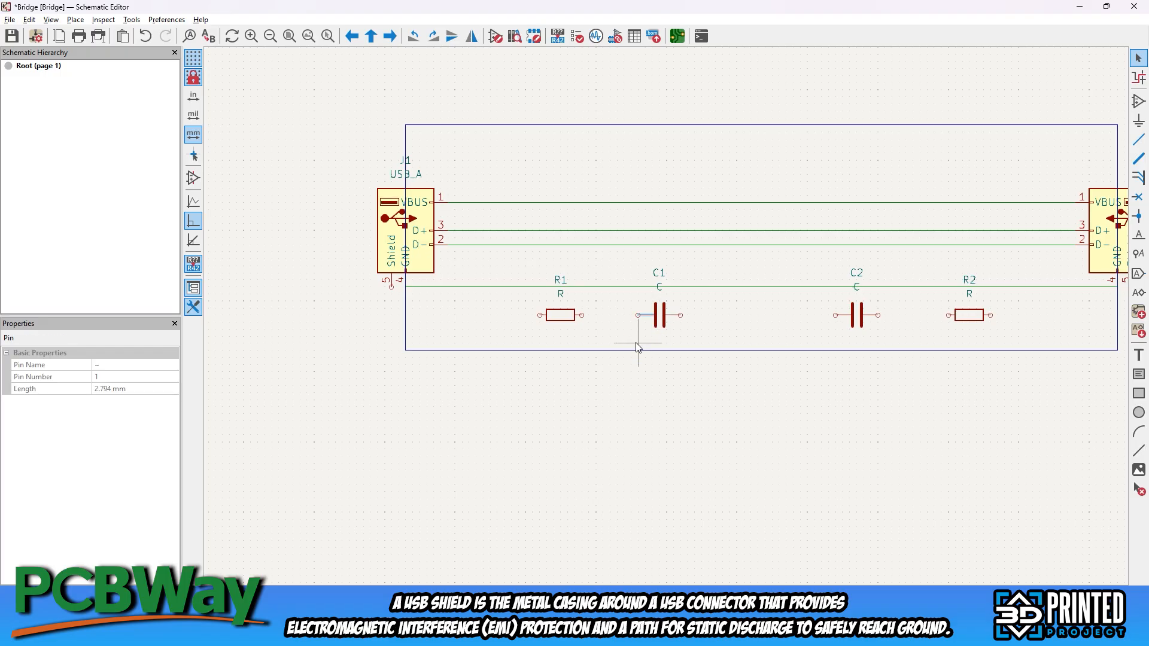
# Compare the two C_0603_1608Metric footprints and assign the standard Capacitor_SMD:C_0603_1608Metric, not the HandSolder variant, to C1
pyautogui.moveTo(638, 344); pyautogui.dragTo(580, 346, button='middle')
pyautogui.click(608, 341)
pyautogui.click(605, 314)
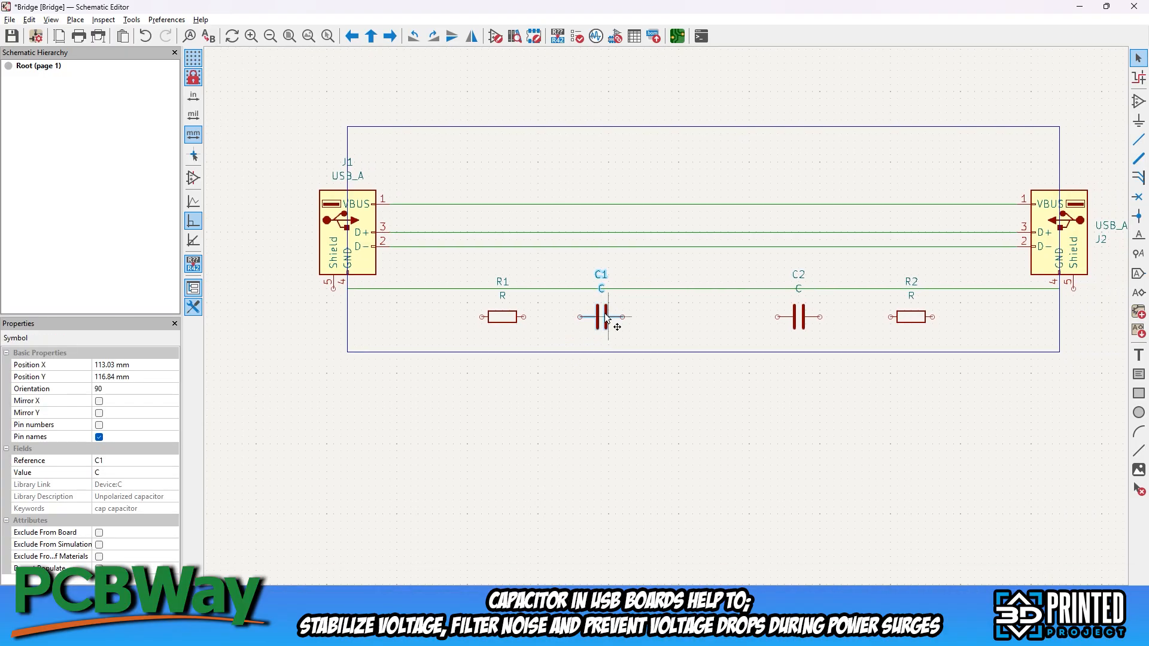
pyautogui.rightClick(605, 317)
pyautogui.click(658, 313)
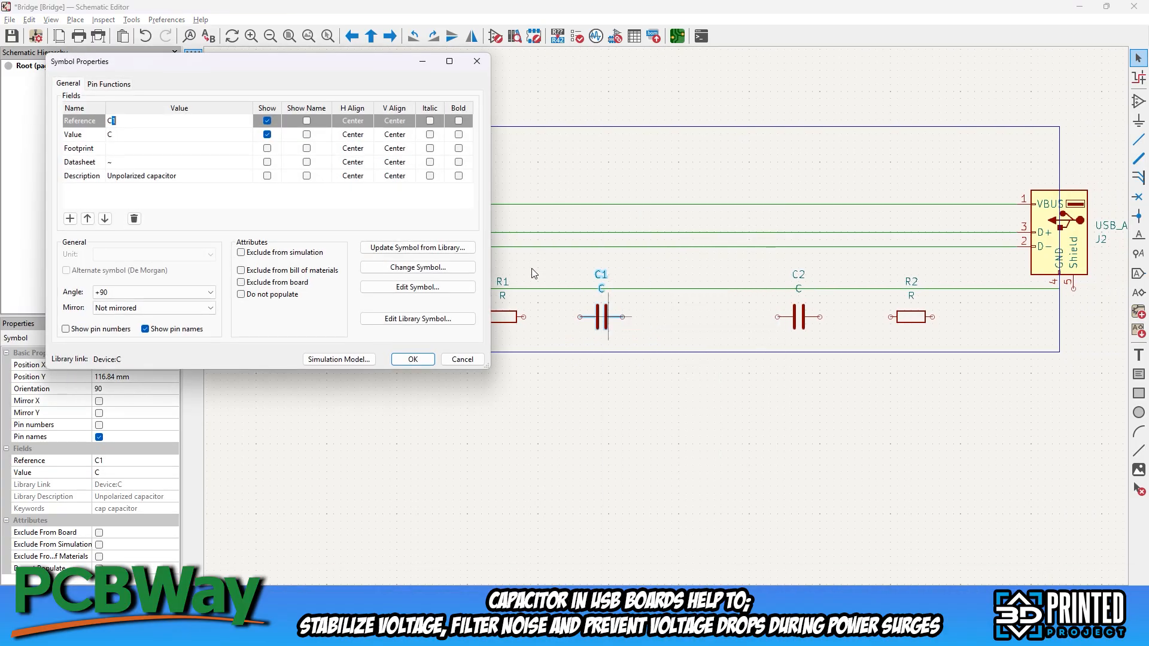
pyautogui.click(155, 149)
pyautogui.click(244, 151)
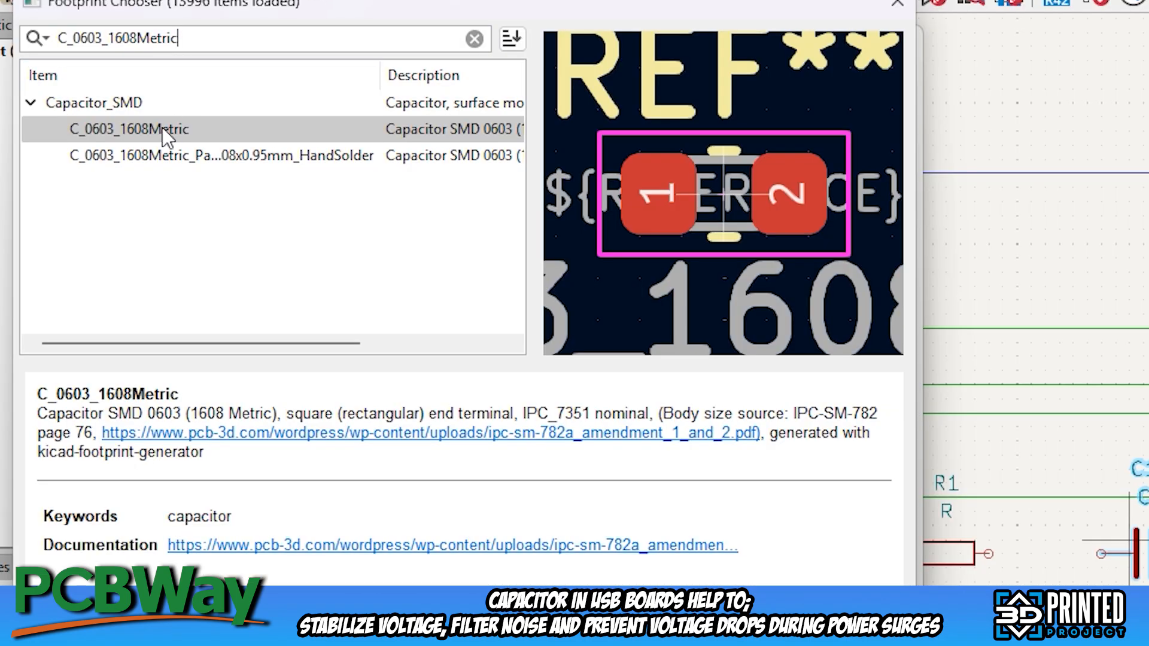
pyautogui.click(163, 128)
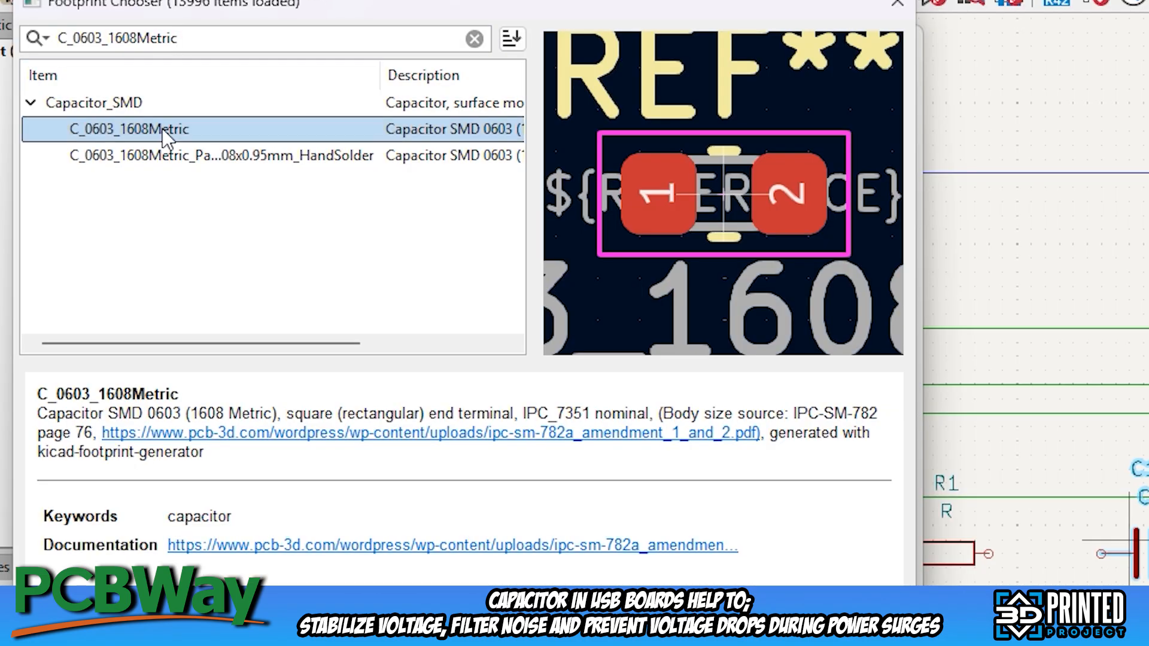
pyautogui.click(214, 159)
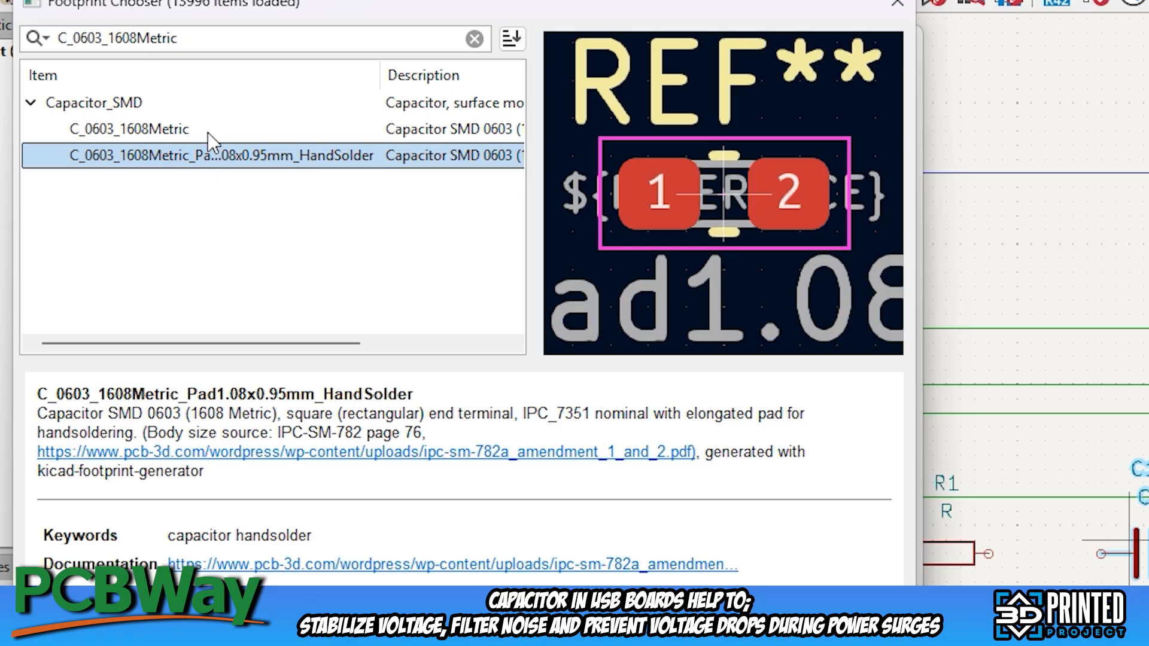
pyautogui.click(206, 131)
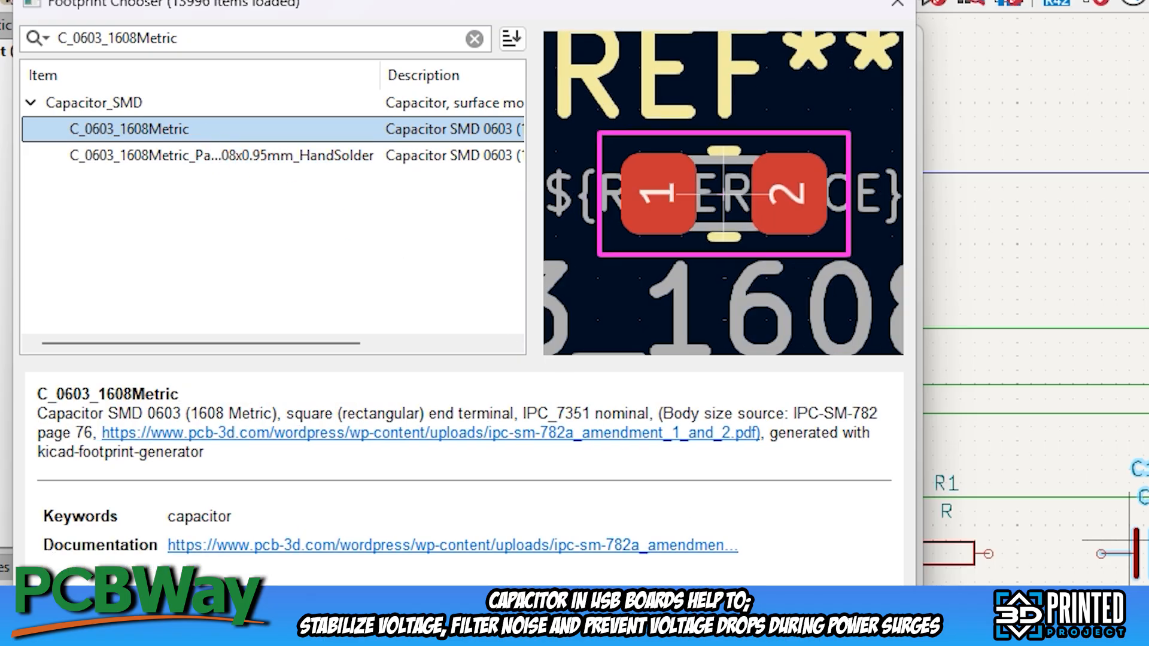
pyautogui.press('Return')
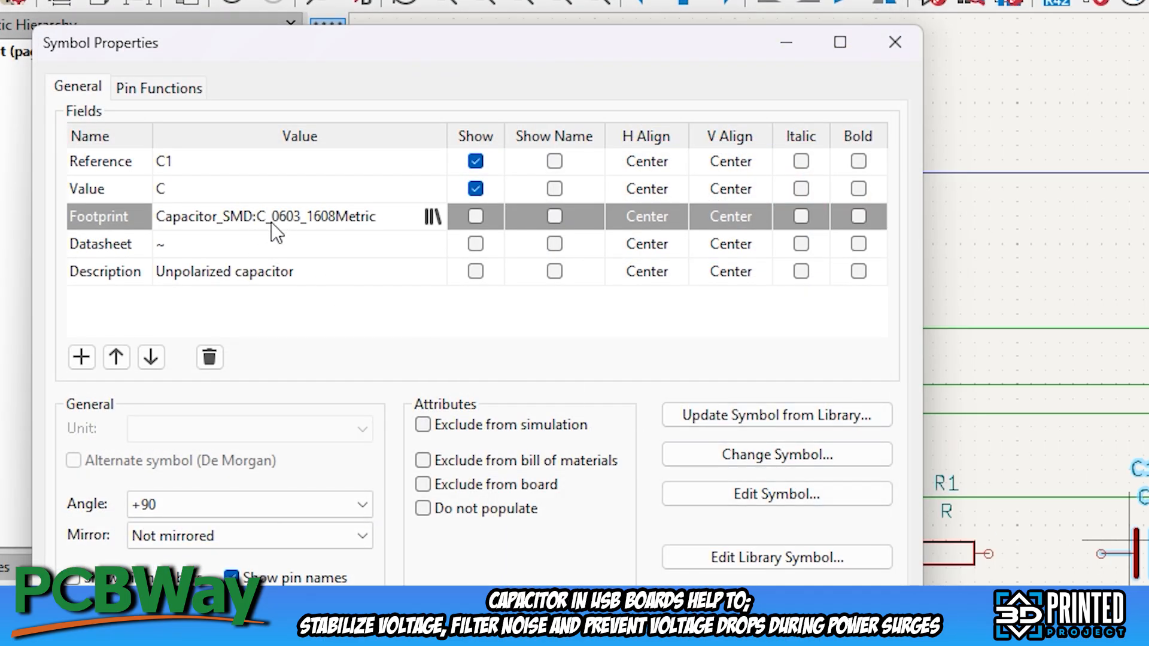
# Search the footprints for "SMD:R_0603_1608Metric" and assign Resistor_SMD:R_0603_1608Metric to R1
pyautogui.rightClick(490, 318)
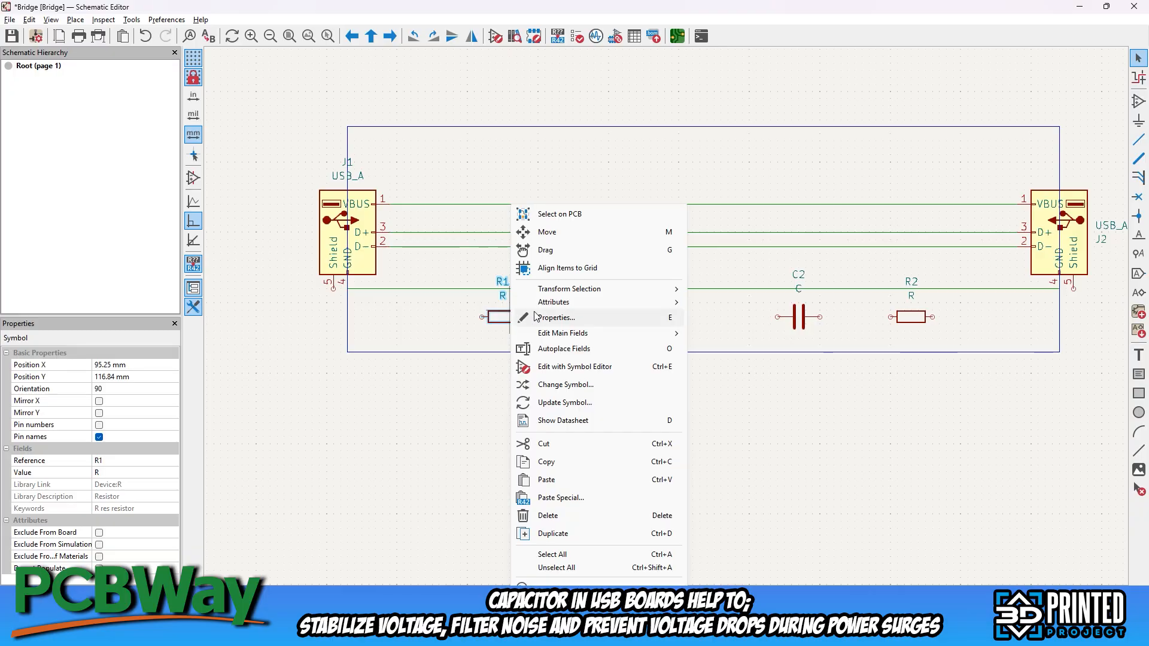
pyautogui.click(555, 323)
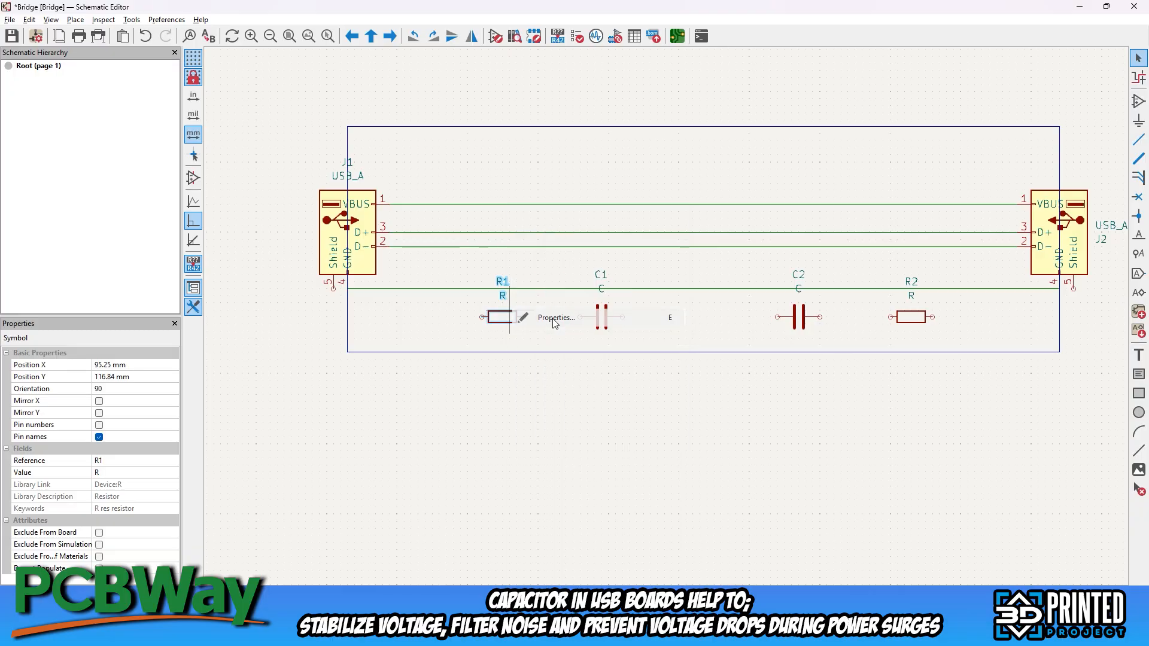
pyautogui.click(111, 149)
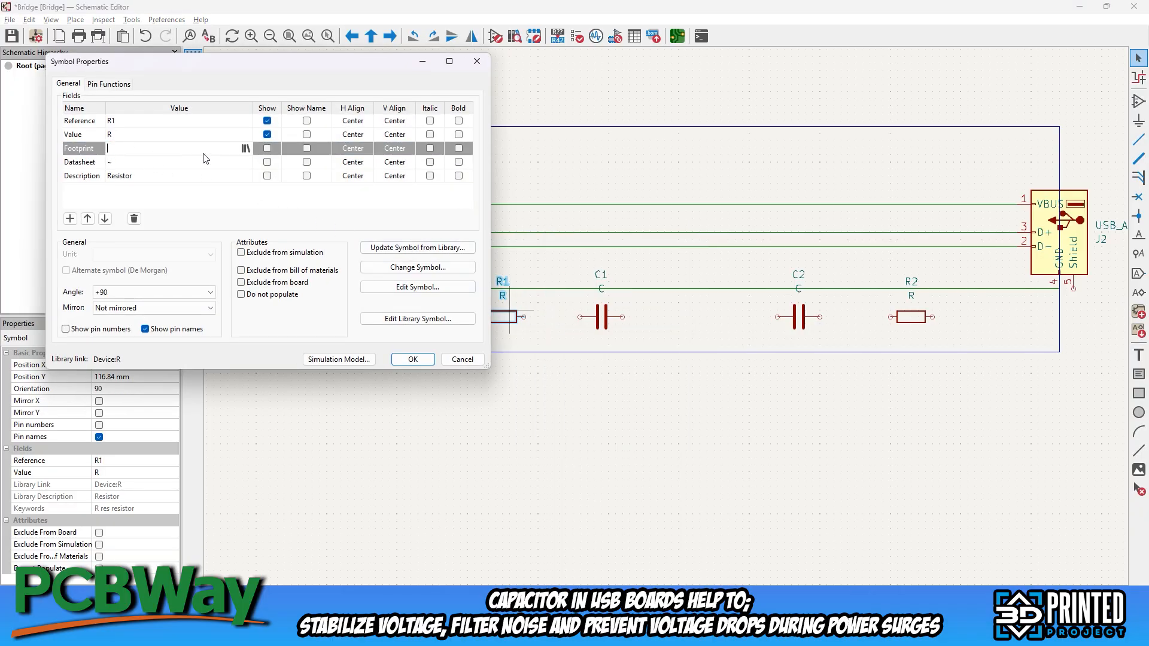
pyautogui.click(246, 149)
pyautogui.write('SMD:R_0603_1608Metric')
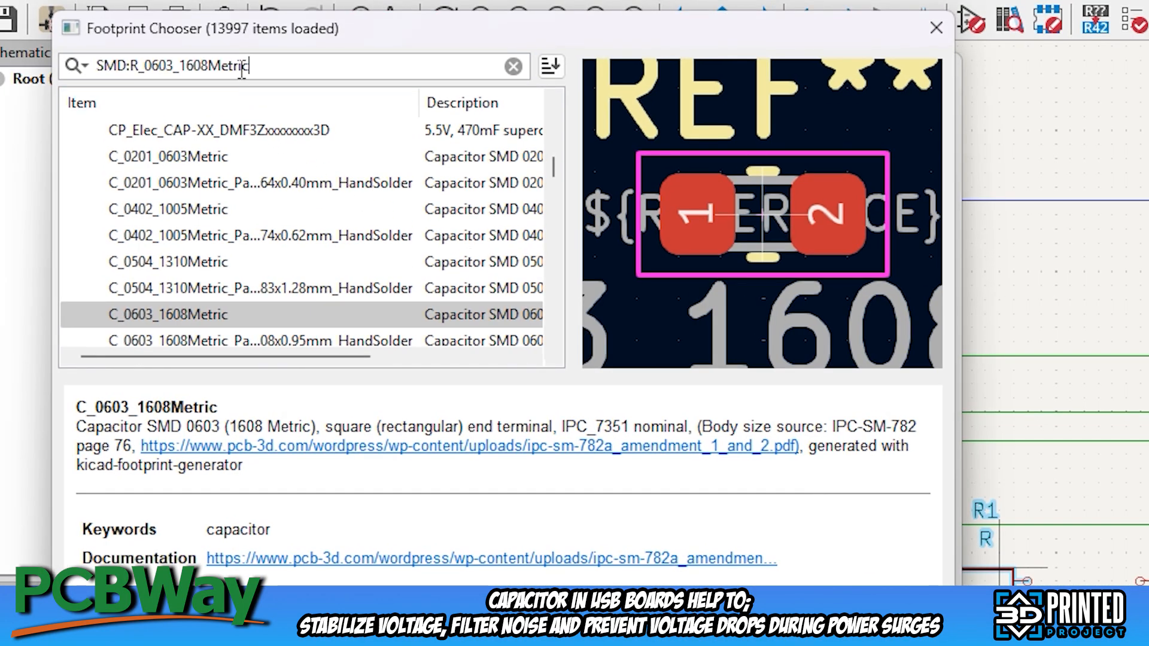
pyautogui.click(242, 156)
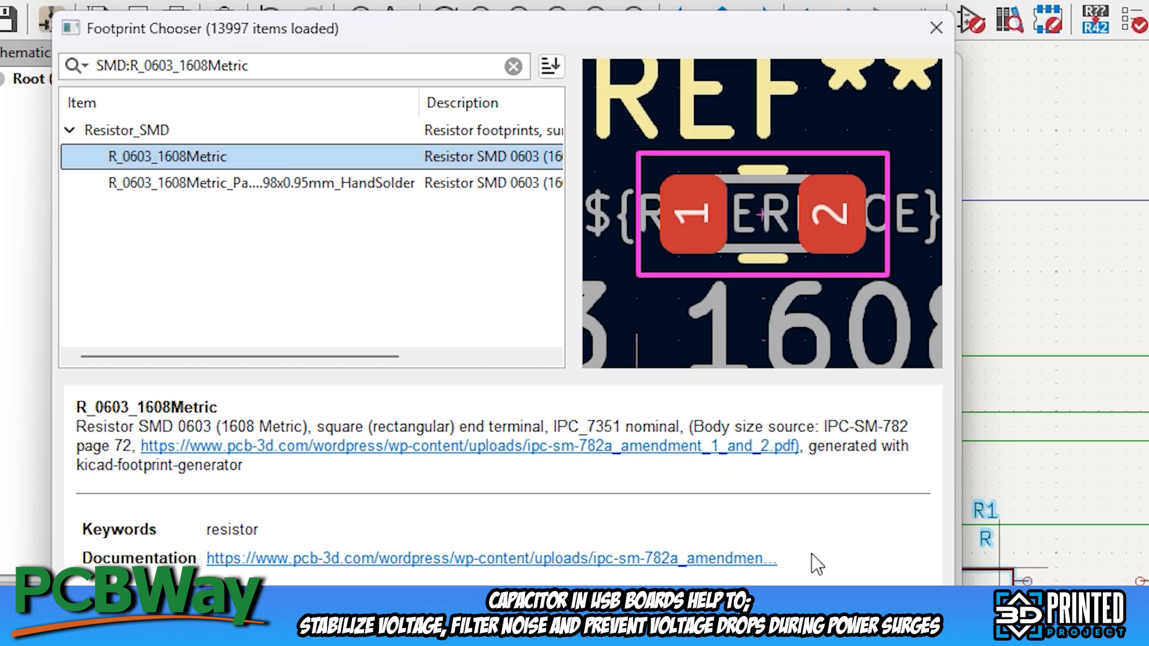
pyautogui.doubleClick(241, 157)
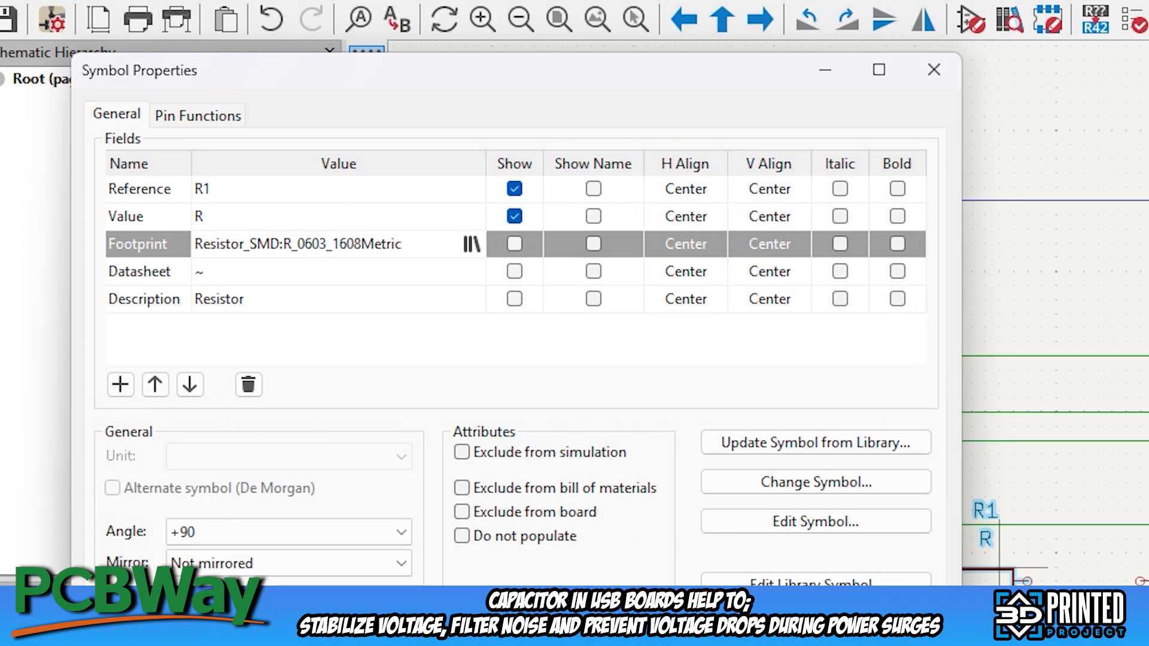
pyautogui.click(799, 638)
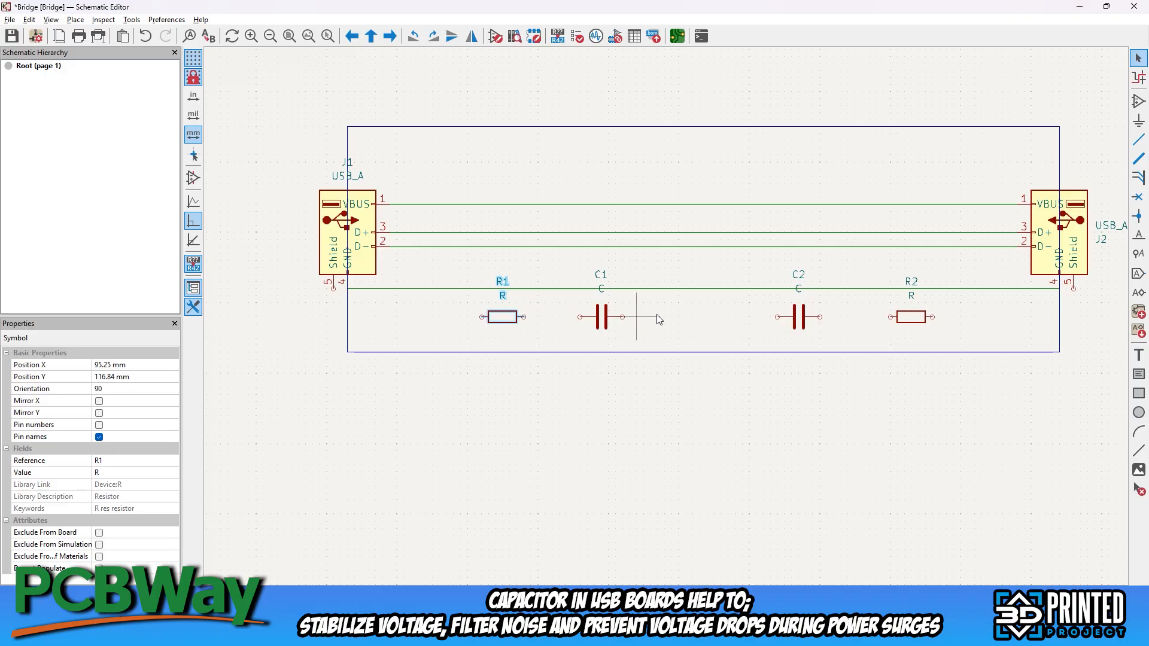
# Delete capacitor C2 and resistor R2, which have no footprints assigned
pyautogui.click(801, 318)
pyautogui.press('Delete')
pyautogui.press('Delete')
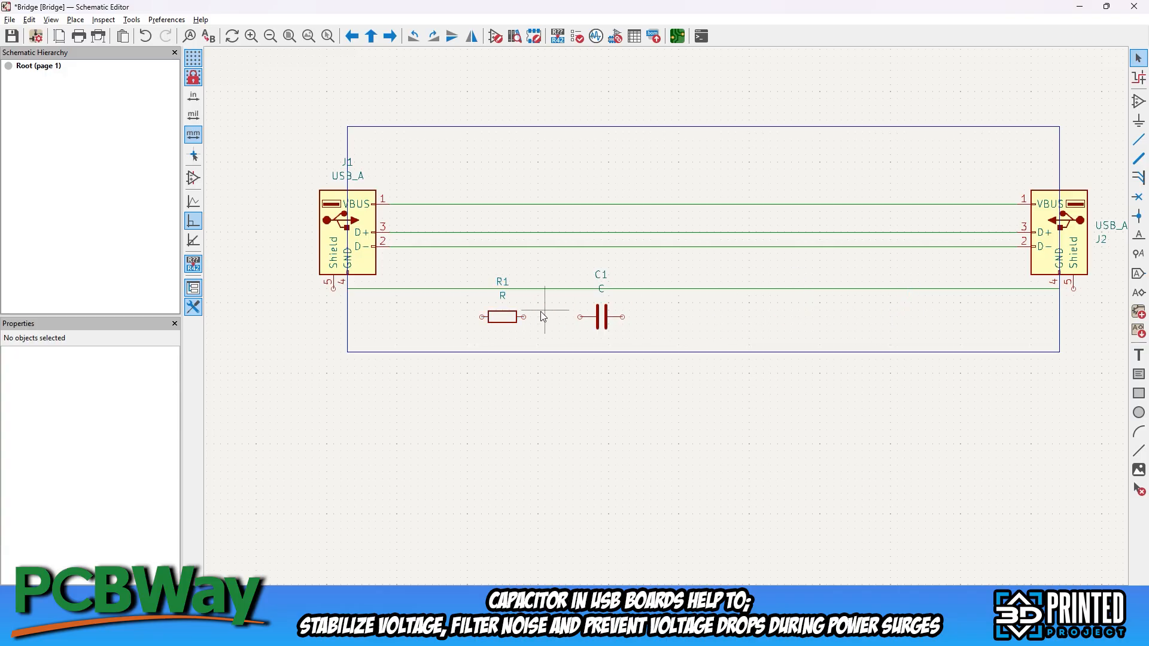
# Duplicate R1 and C1 together and place the copies in line with them, near J2
pyautogui.click(509, 316)
pyautogui.keyDown('shift'); pyautogui.click(605, 323); pyautogui.keyUp('shift')
pyautogui.hotkey('ctrl', 'd')
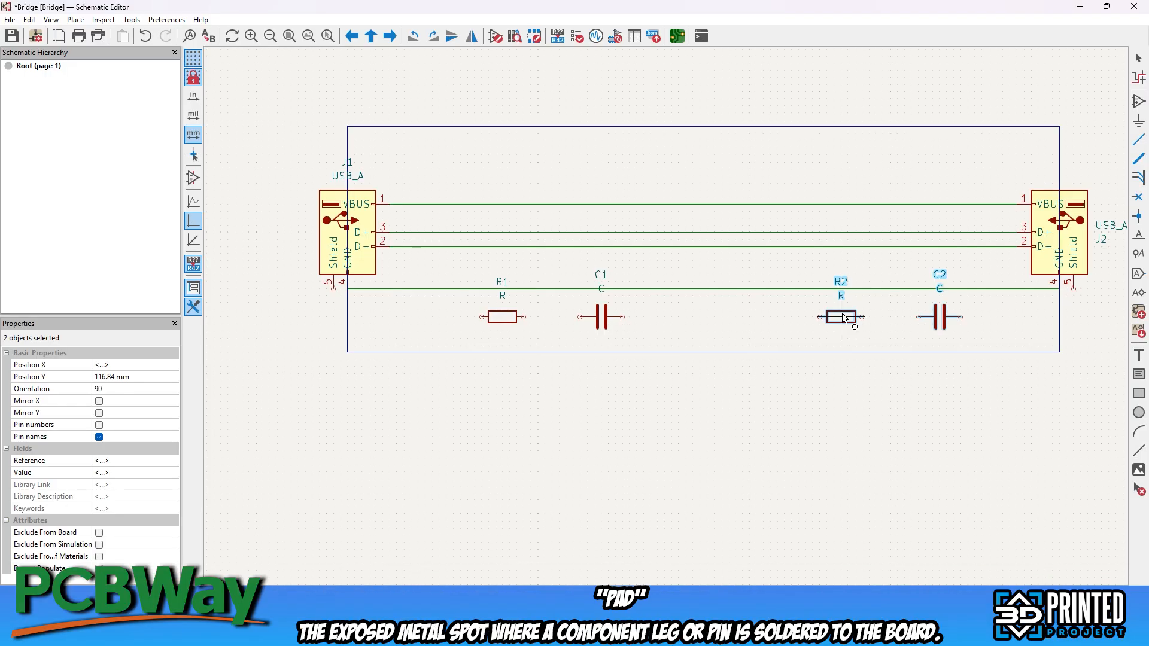
pyautogui.click(844, 315)
pyautogui.click(767, 396)
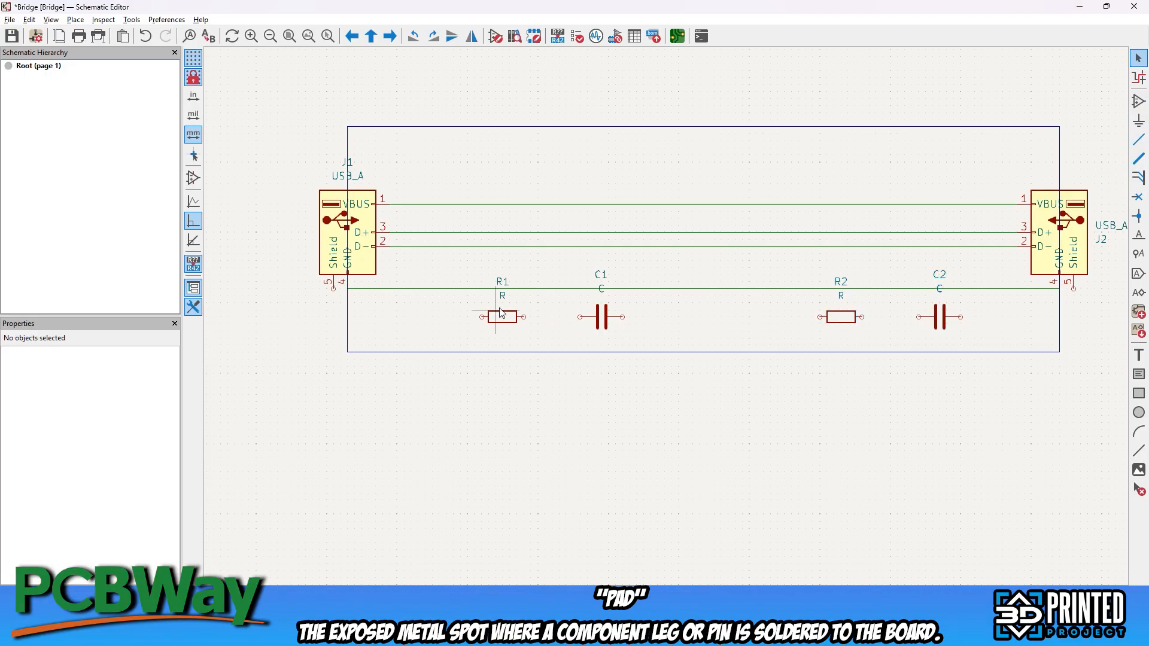
# Move R1 and C1 next to J1 and R2 and C2 next to J2, with capacitors above and resistors below the GND wire
pyautogui.moveTo(502, 313); pyautogui.dragTo(389, 320)
pyautogui.moveTo(602, 312); pyautogui.dragTo(432, 264)
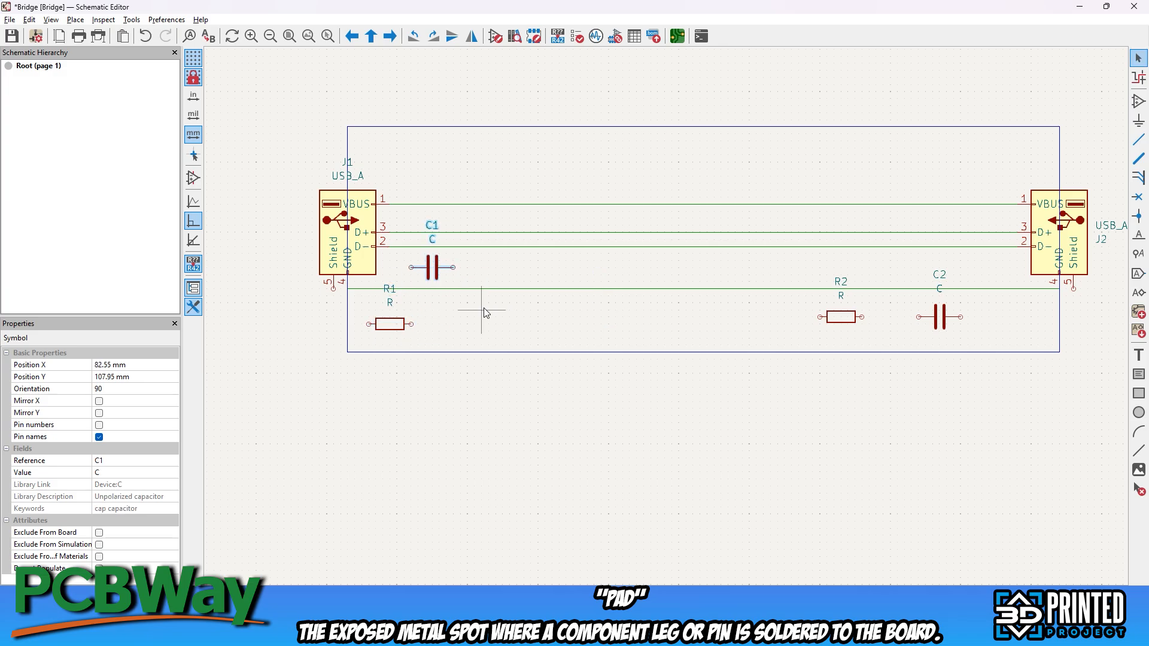
pyautogui.moveTo(841, 317); pyautogui.dragTo(1031, 317)
pyautogui.moveTo(940, 317); pyautogui.dragTo(996, 261)
# Wire J1's Shield pin to one end of R1 and R1's other end up to the GND wire
pyautogui.click(1139, 140)
pyautogui.click(333, 289)
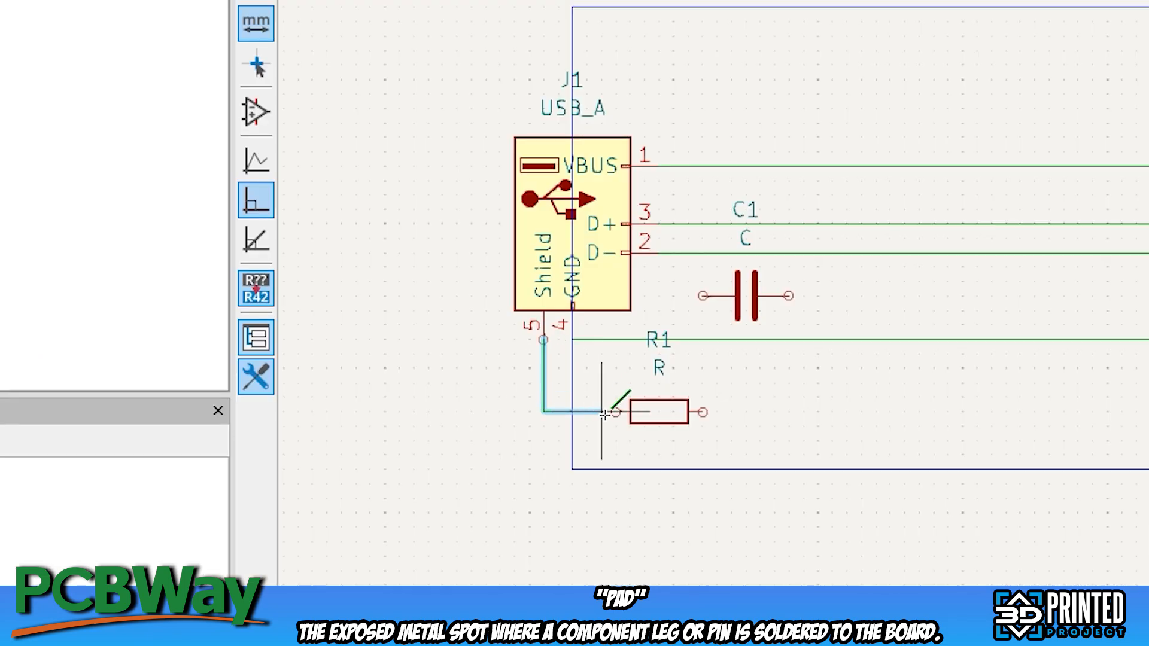
pyautogui.click(616, 412)
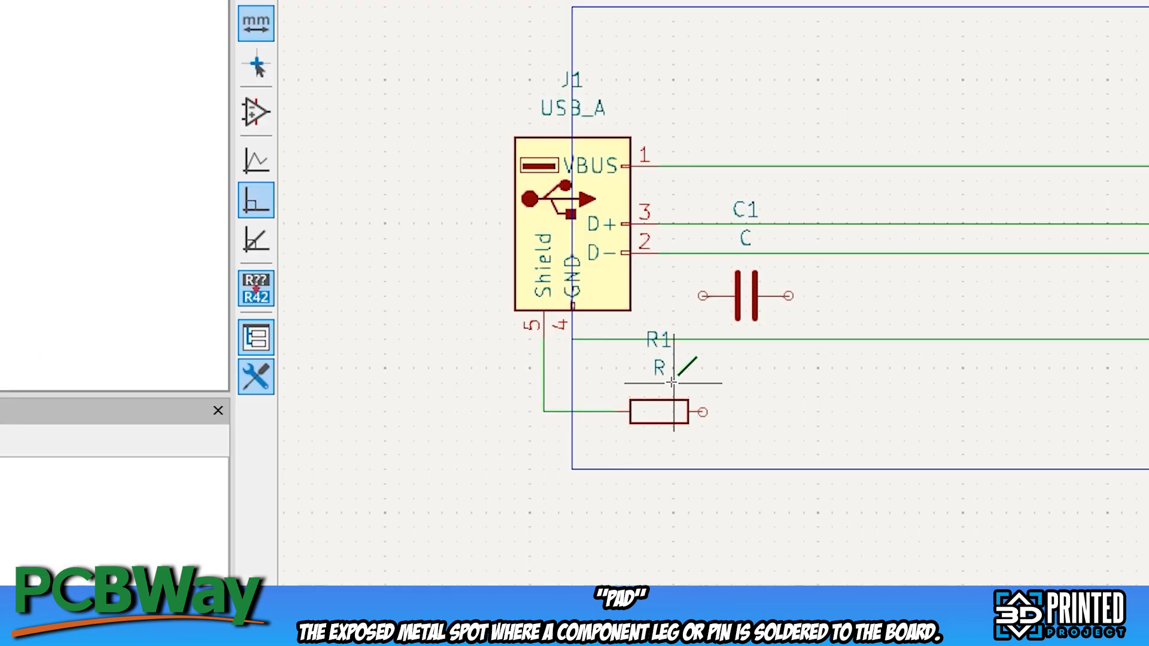
pyautogui.click(703, 412)
pyautogui.click(703, 340)
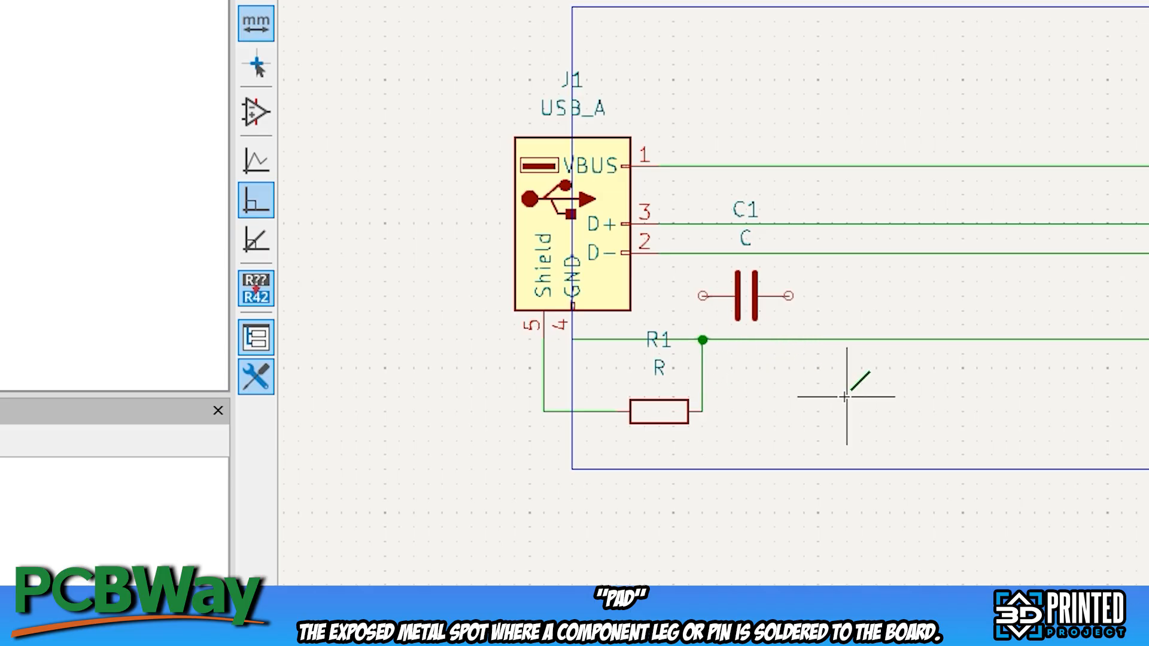
# Wire J1's Shield pin to one end of C1 and C1's other end down to the GND wire
pyautogui.click(543, 310)
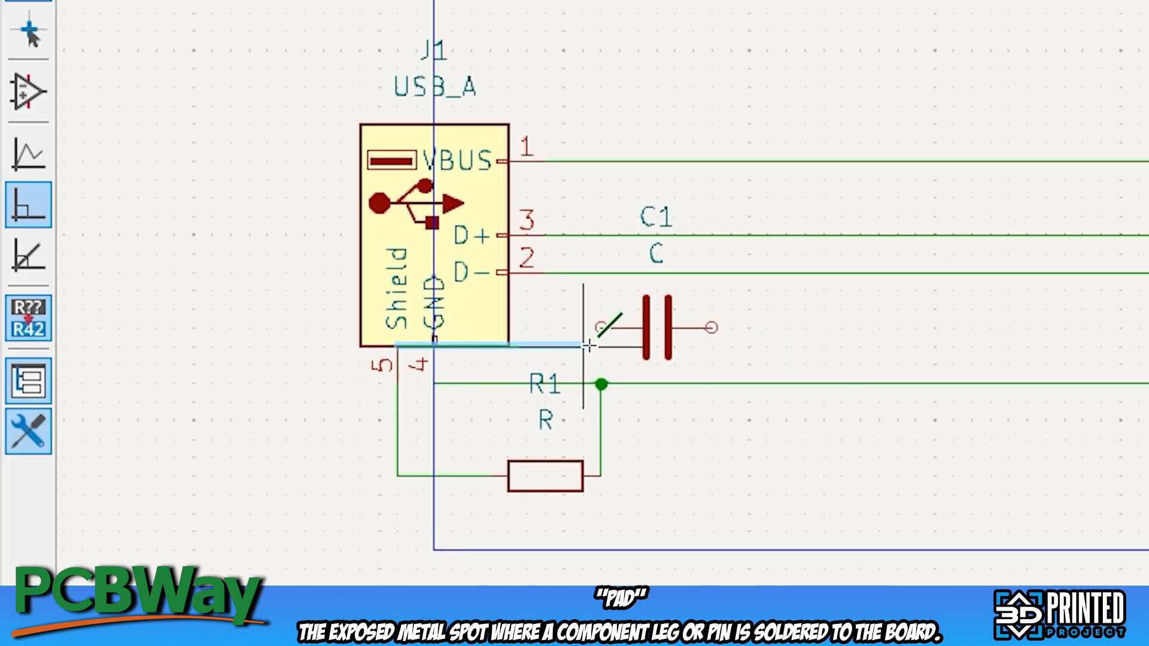
pyautogui.click(602, 328)
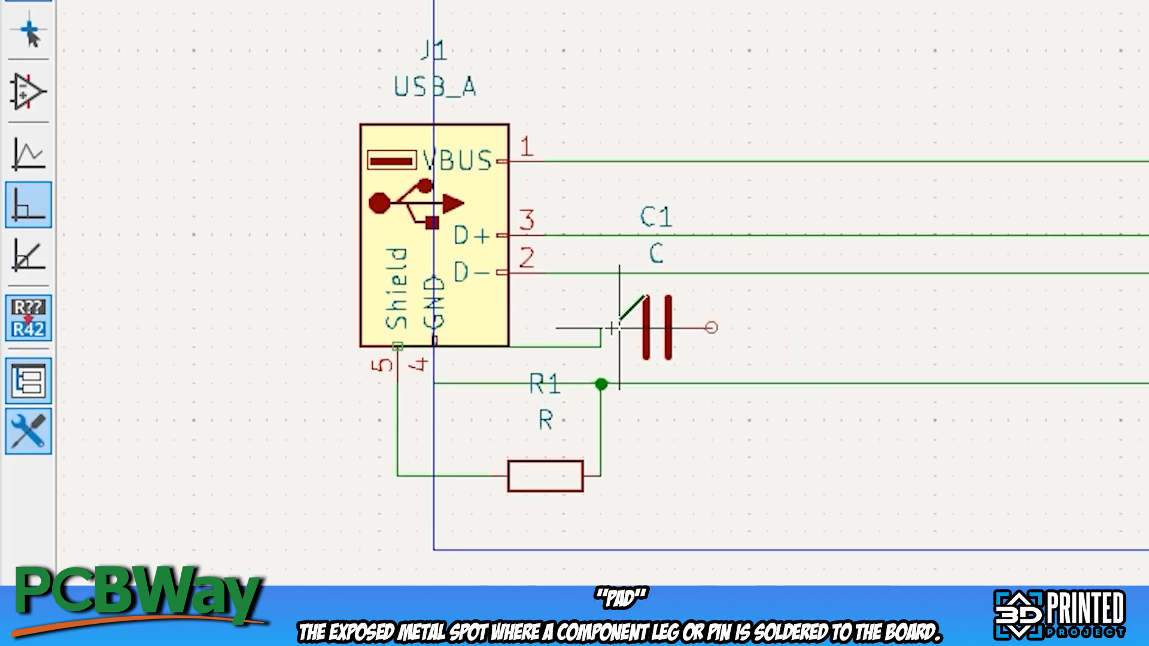
pyautogui.click(712, 328)
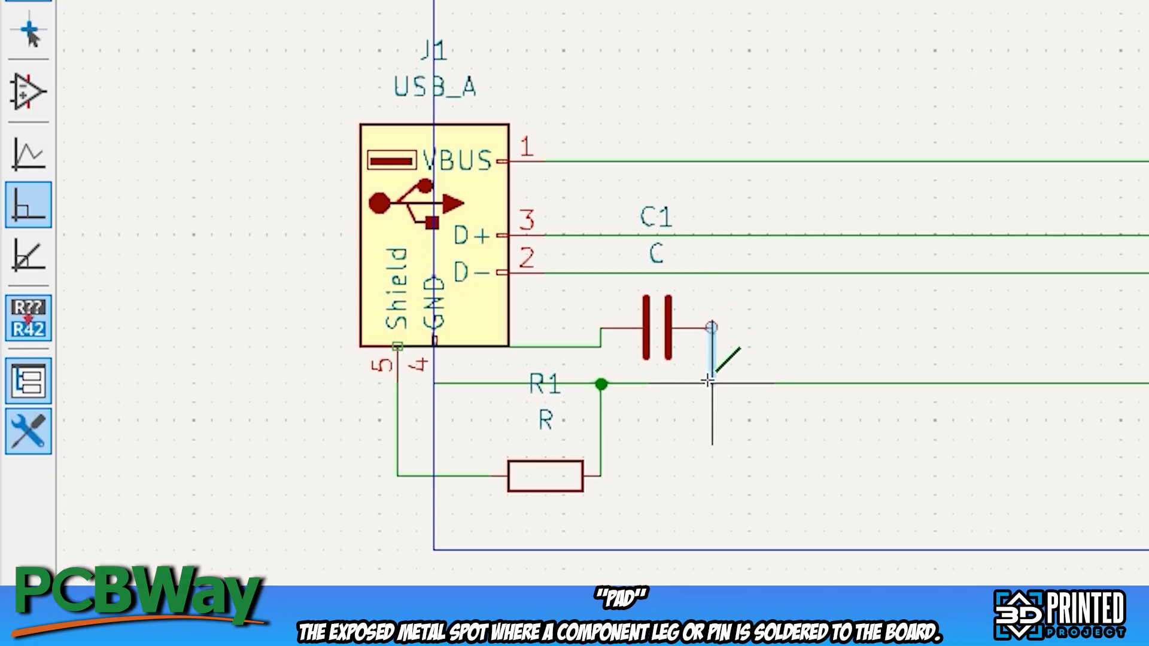
pyautogui.click(712, 384)
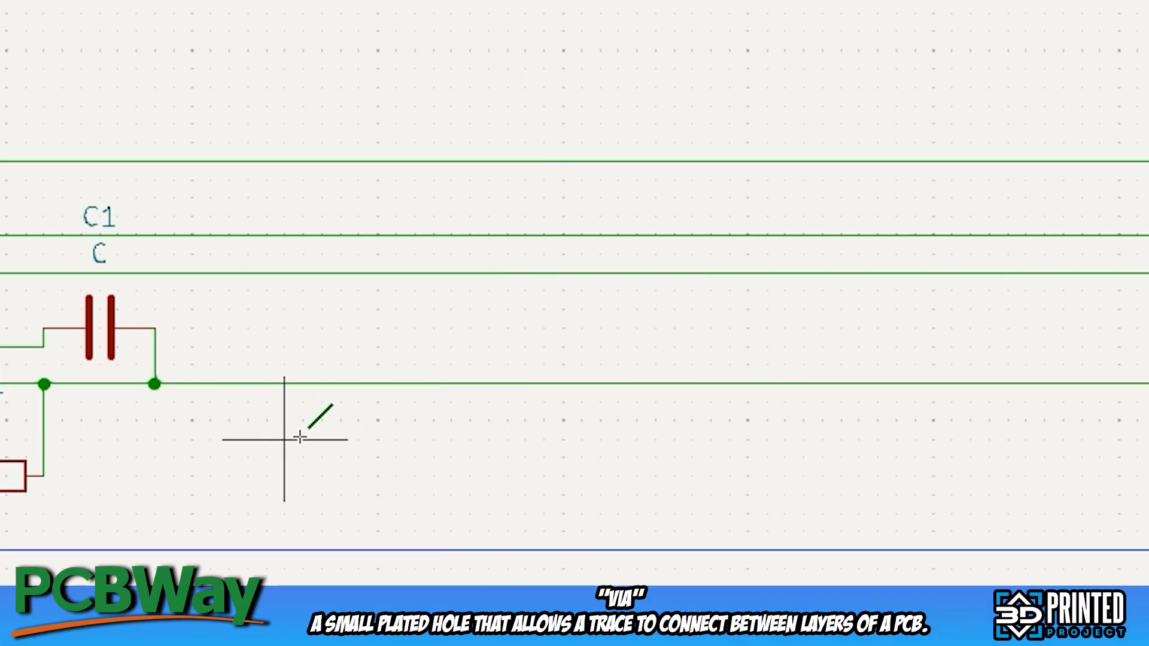
# Wire J2's Shield pin to the near end of R2 and R2's far end up to the GND wire
pyautogui.moveTo(932, 421); pyautogui.dragTo(139, 445, button='middle')
pyautogui.click(992, 408)
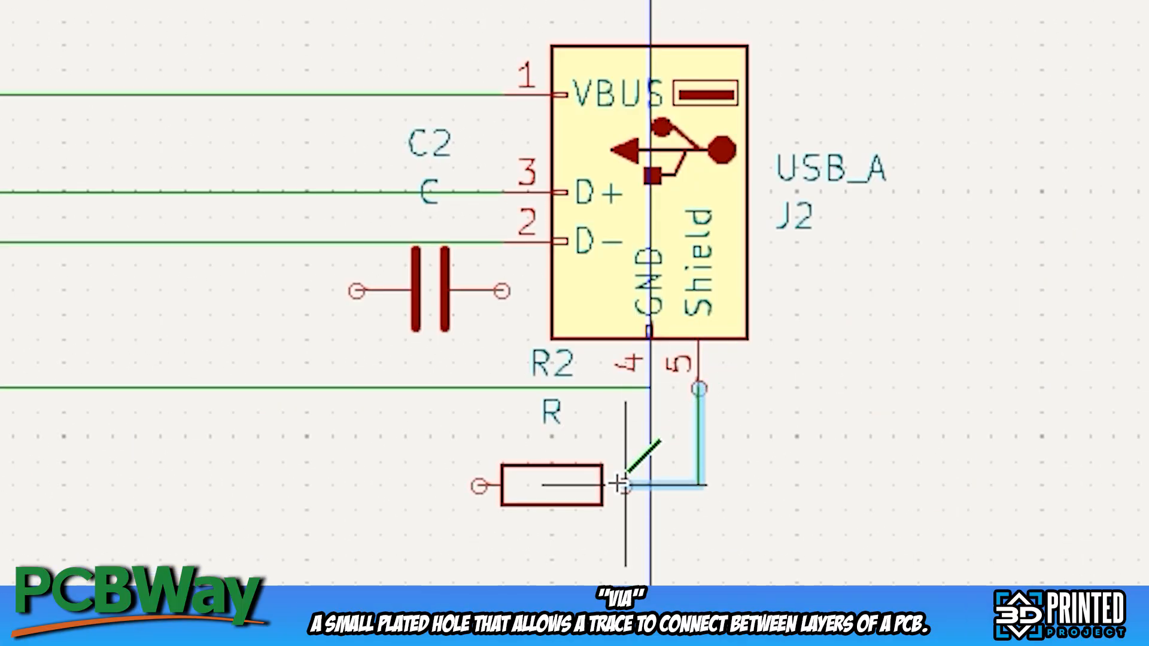
pyautogui.click(935, 483)
pyautogui.click(825, 483)
pyautogui.click(478, 389)
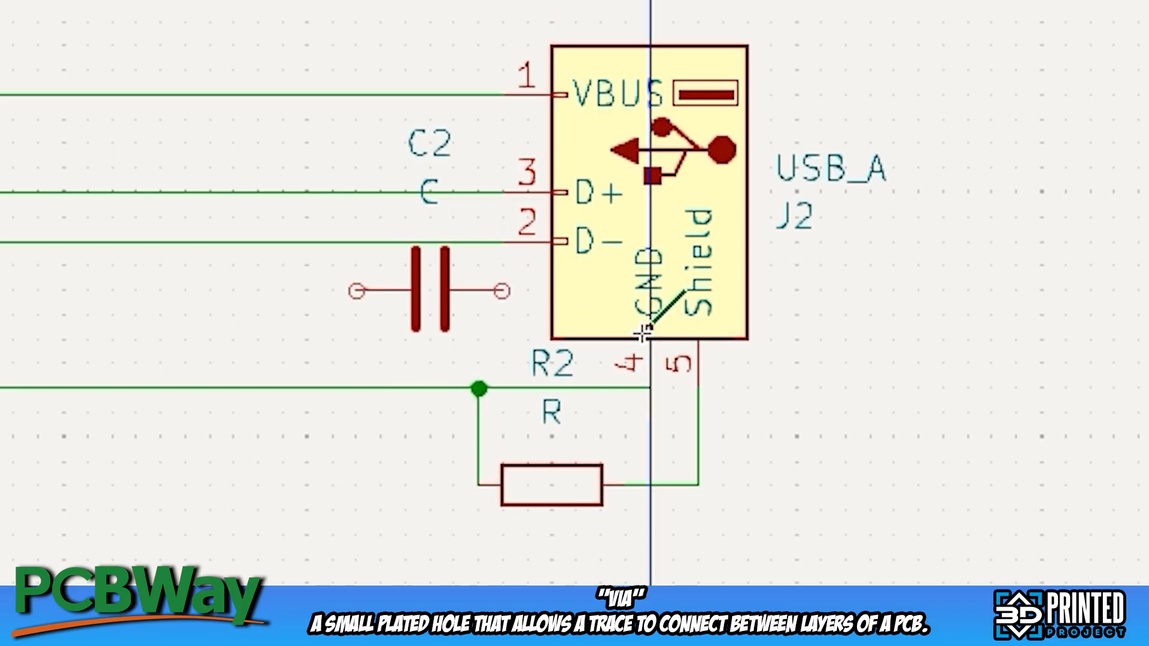
# Wire J2's Shield pin to the near end of C2 and C2's far end down to the GND wire
pyautogui.click(698, 340)
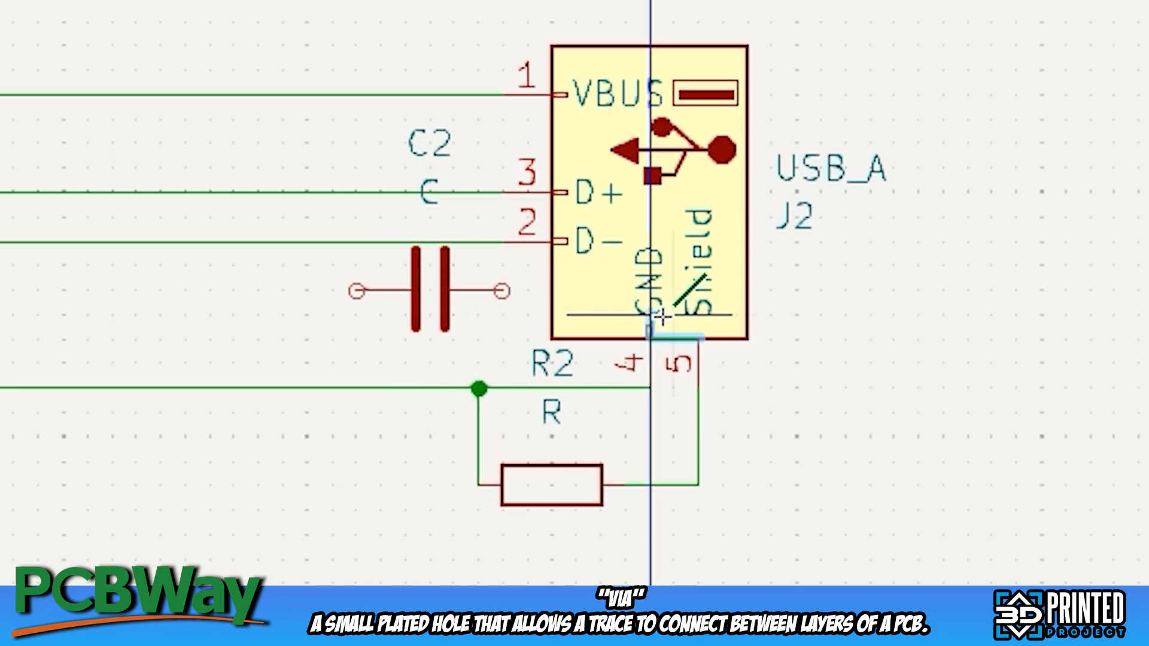
pyautogui.click(501, 291)
pyautogui.click(356, 292)
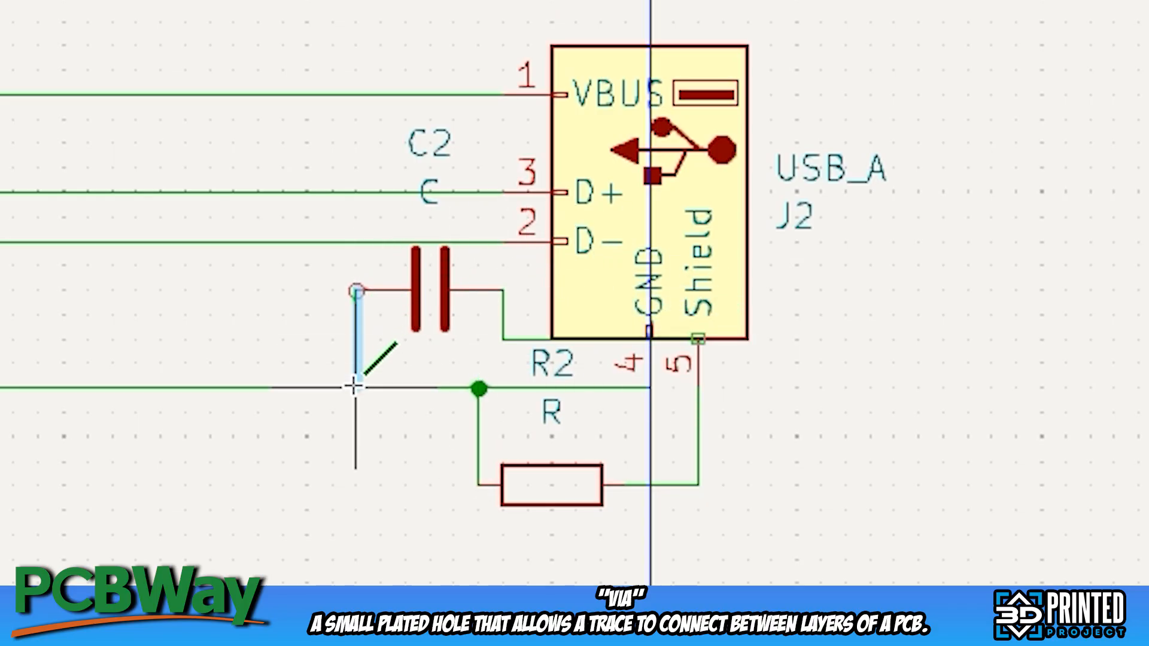
pyautogui.click(354, 388)
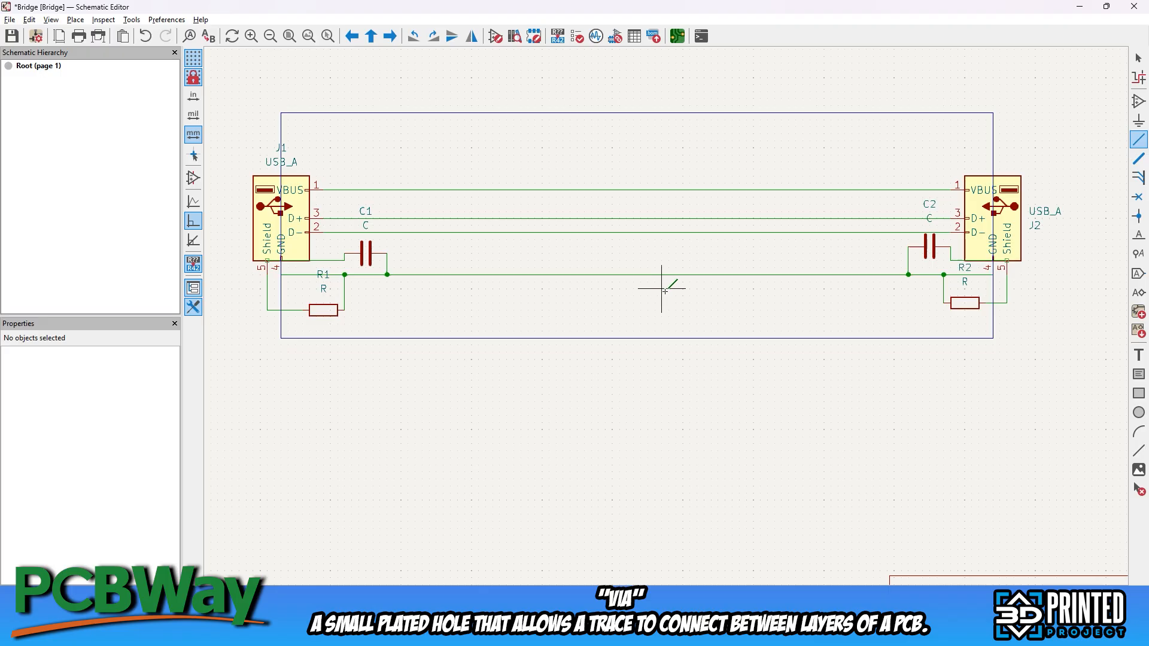
# Run the Electrical Rules Check on the schematic and locate the reported violations at J1 and C1
pyautogui.click(576, 36)
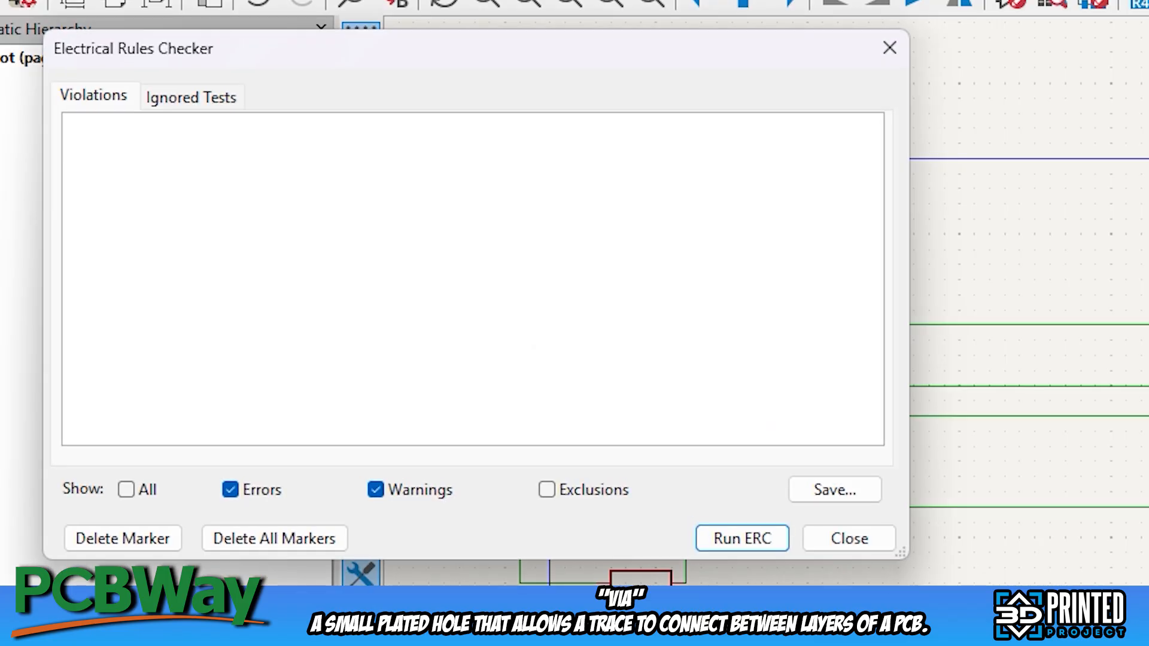
pyautogui.click(361, 289)
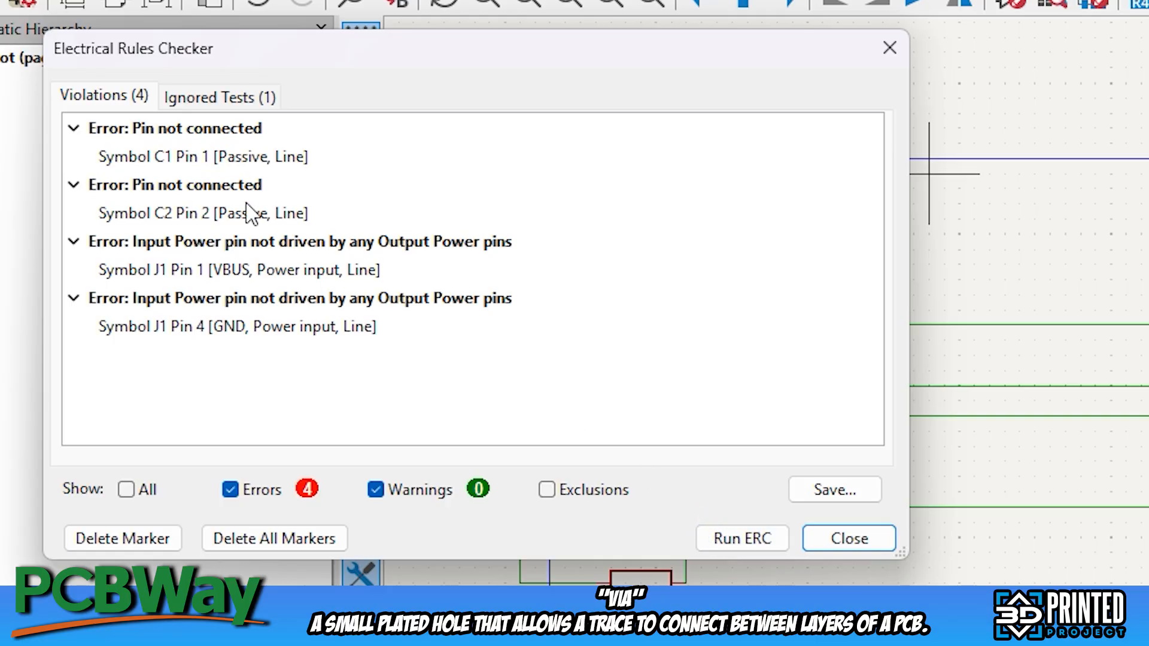
pyautogui.click(200, 160)
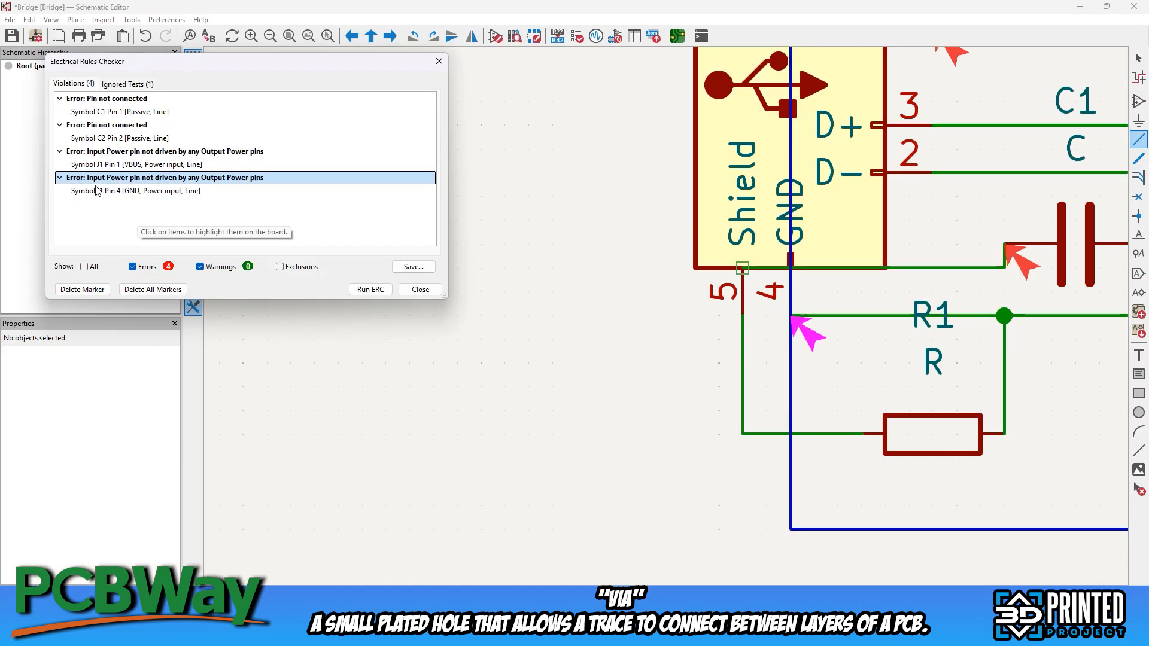
pyautogui.click(97, 191)
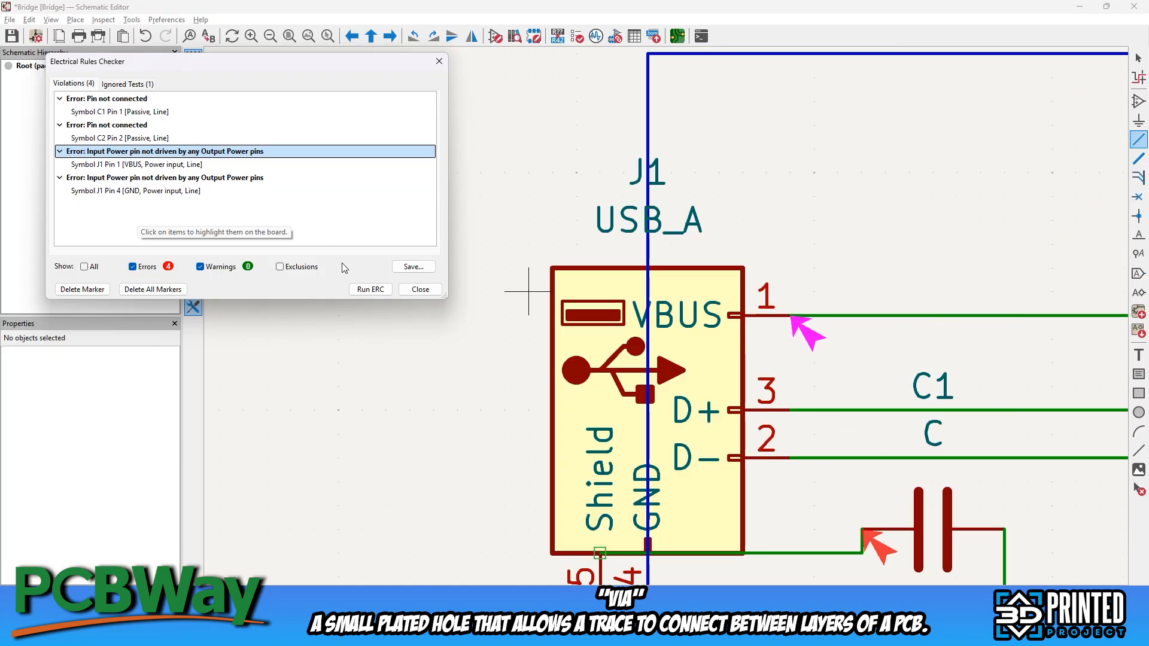
pyautogui.click(420, 289)
# Place two PWR_FLAG power symbols one above the other, to the left of connector J1
pyautogui.scroll(-2, 675, 315)
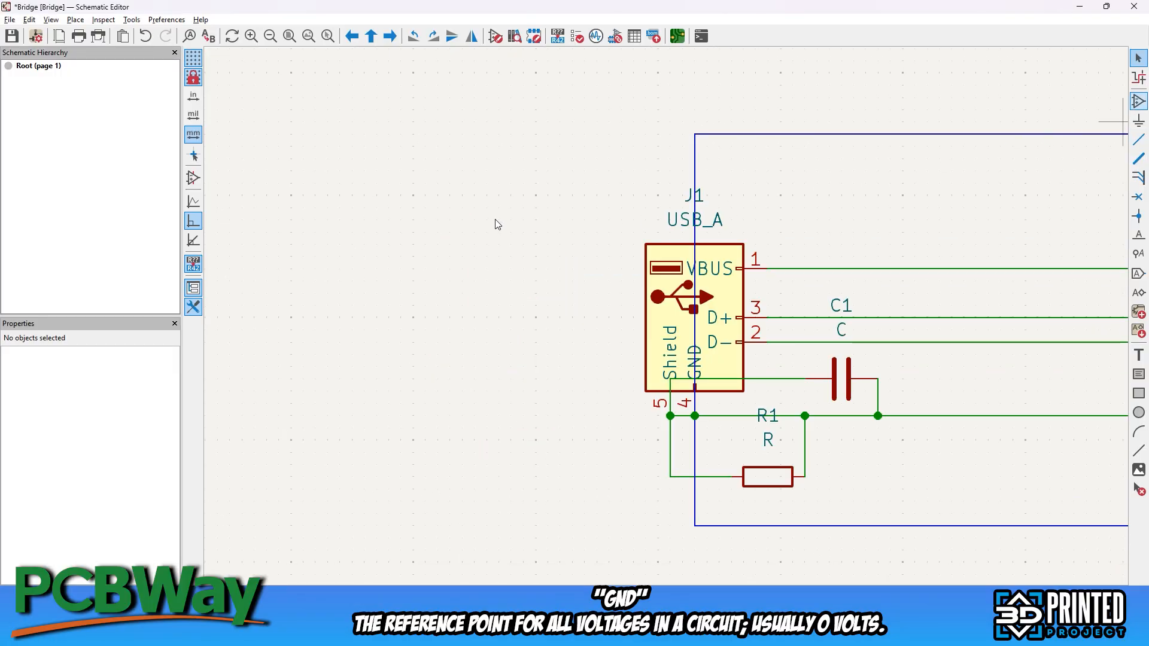
pyautogui.press('a')
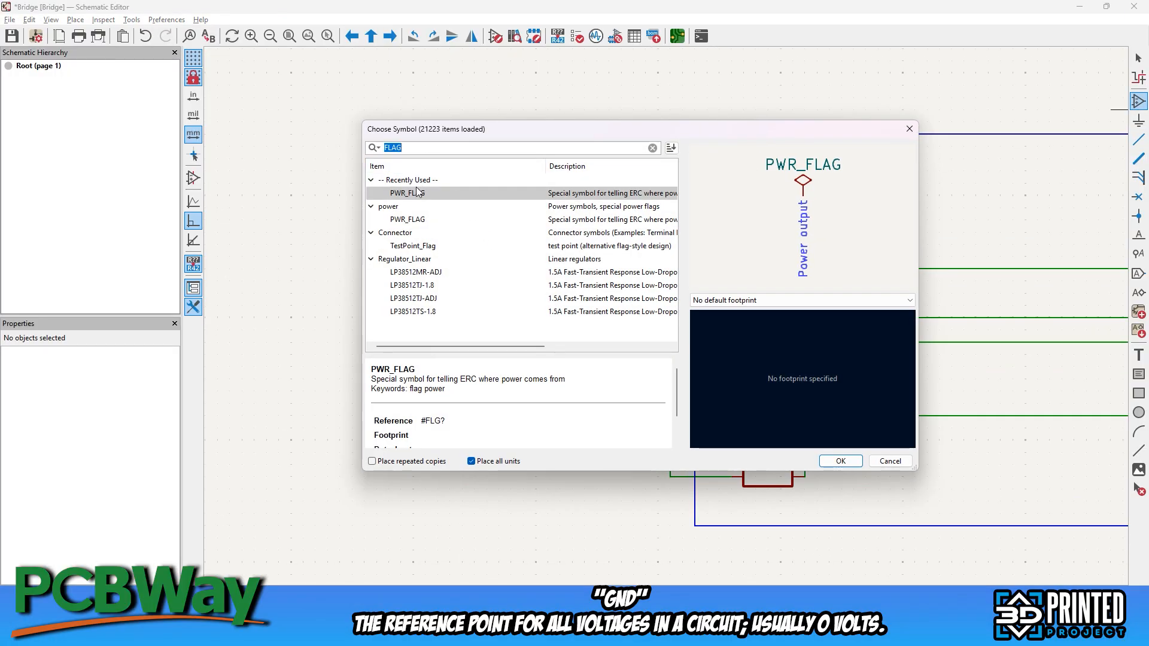
pyautogui.click(417, 194)
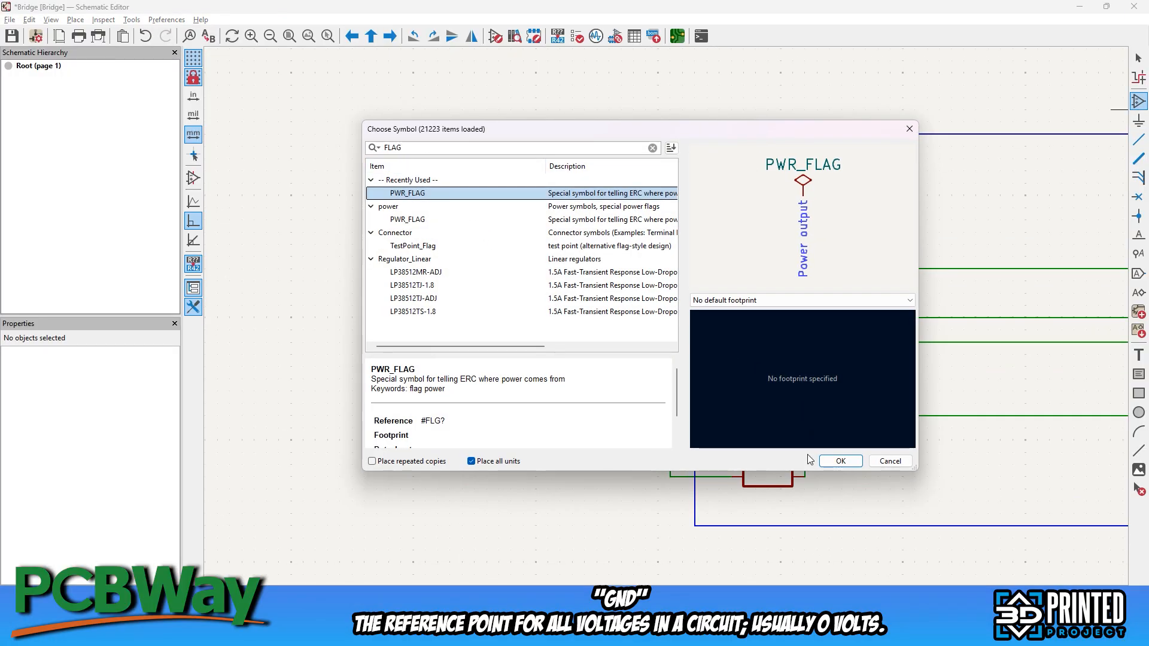
pyautogui.click(841, 461)
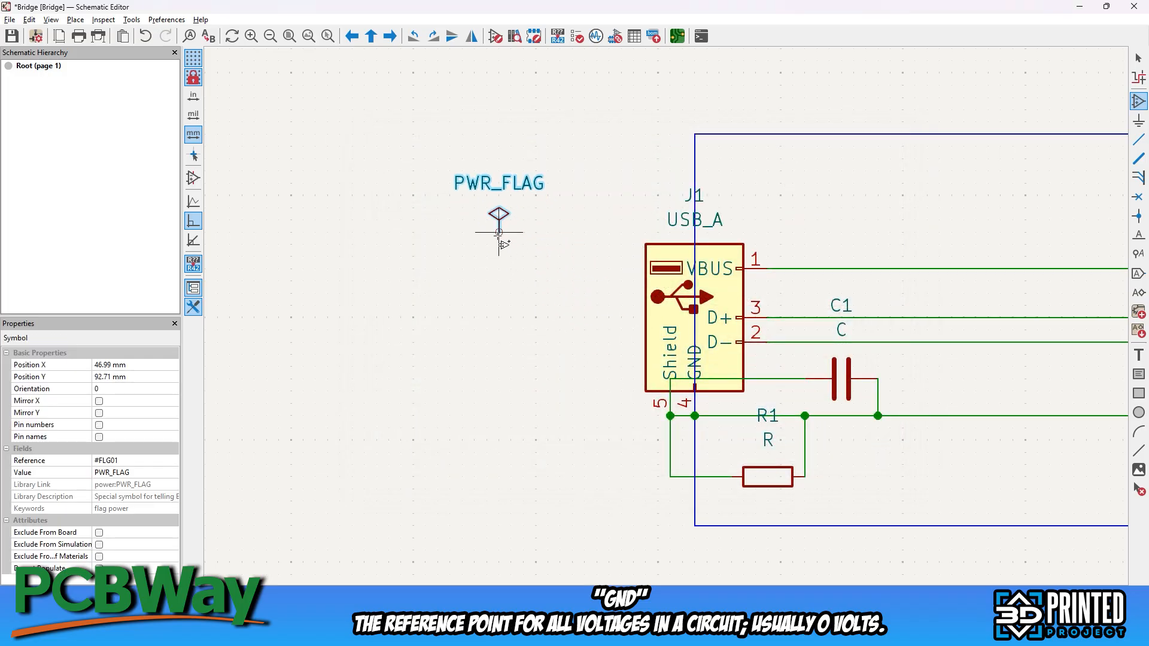
pyautogui.click(499, 232)
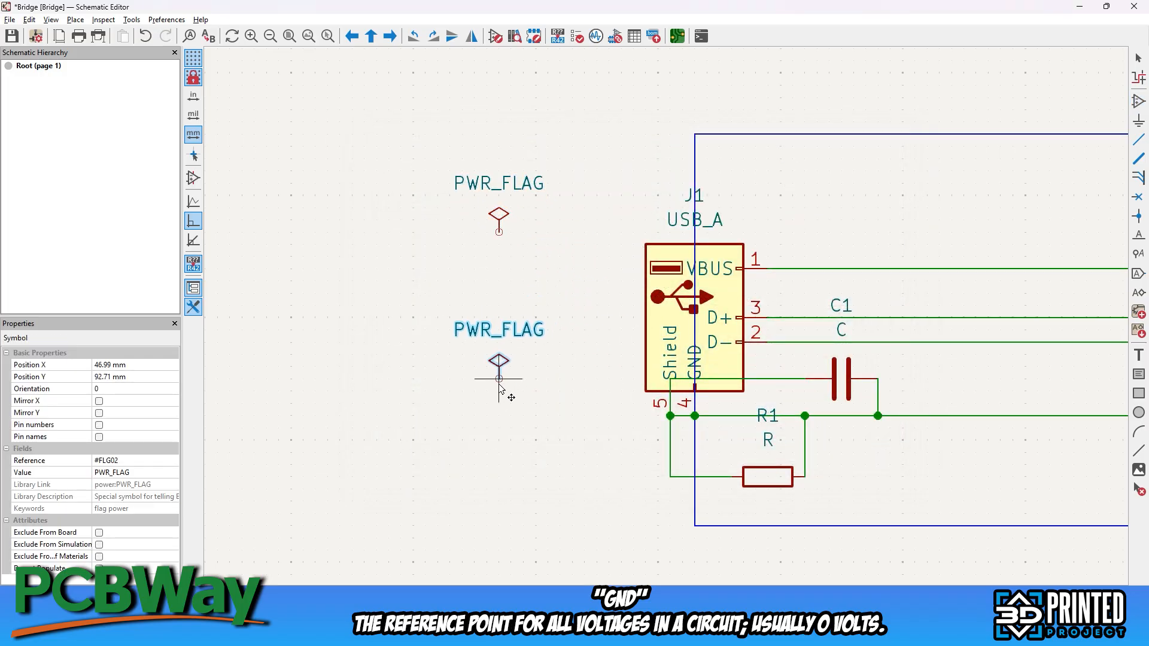
pyautogui.click(499, 379)
# Wire the upper PWR_FLAG to J1's VBUS pin and the lower PWR_FLAG to J1's GND pin
pyautogui.click(1137, 143)
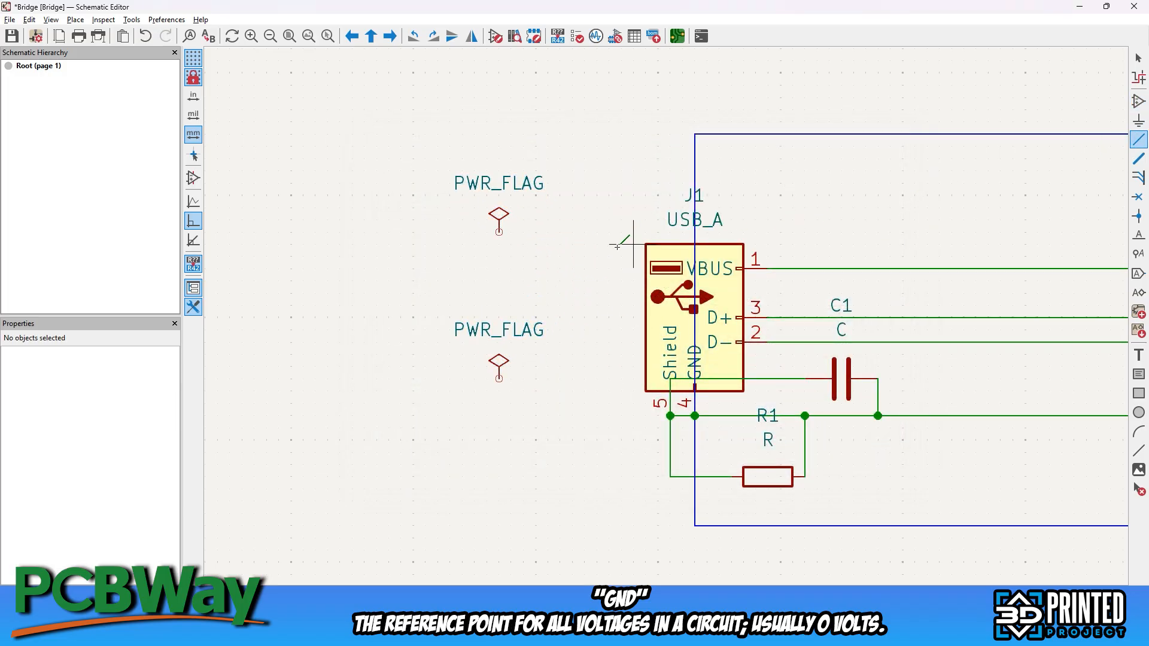
pyautogui.click(499, 231)
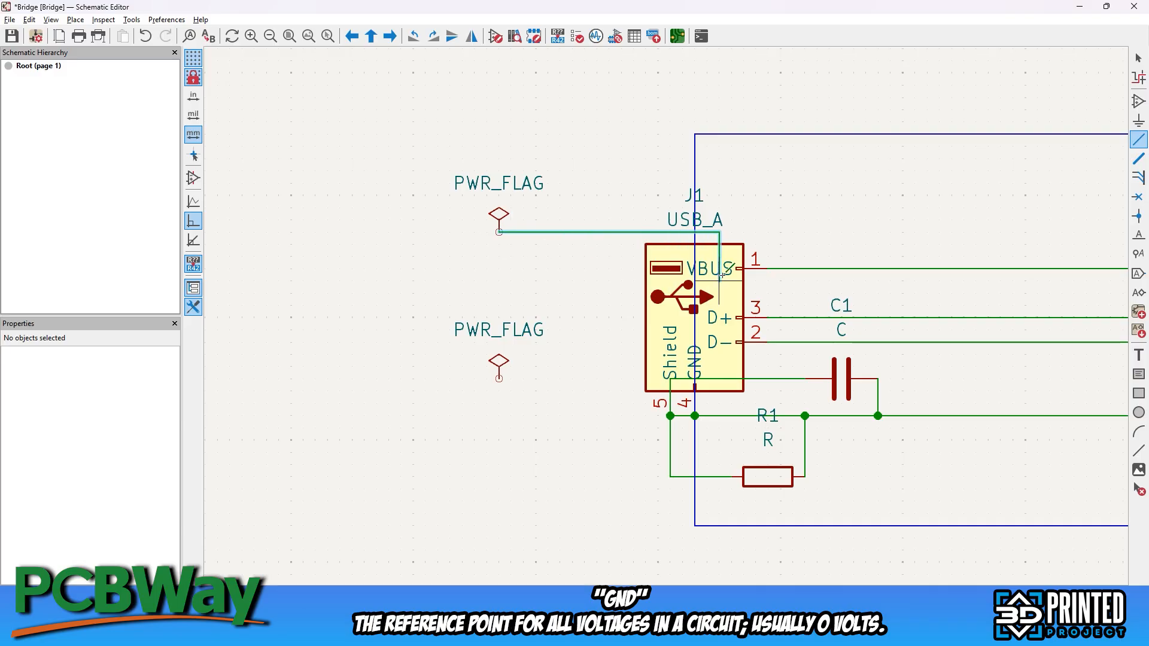
pyautogui.click(768, 269)
pyautogui.click(500, 379)
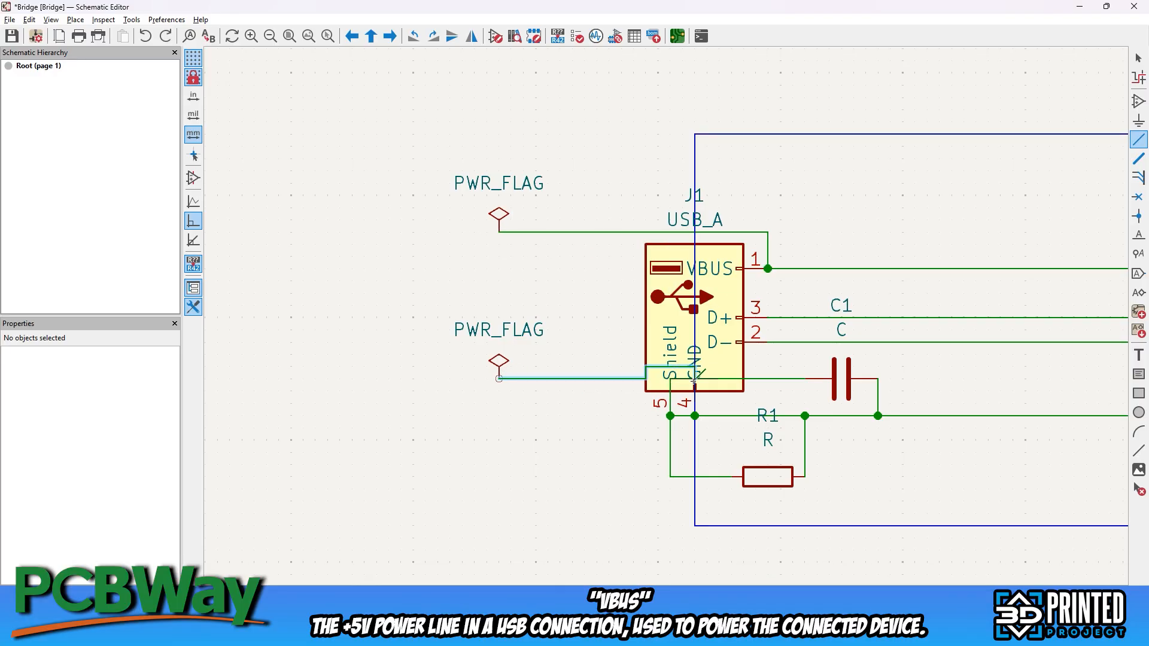
pyautogui.click(695, 379)
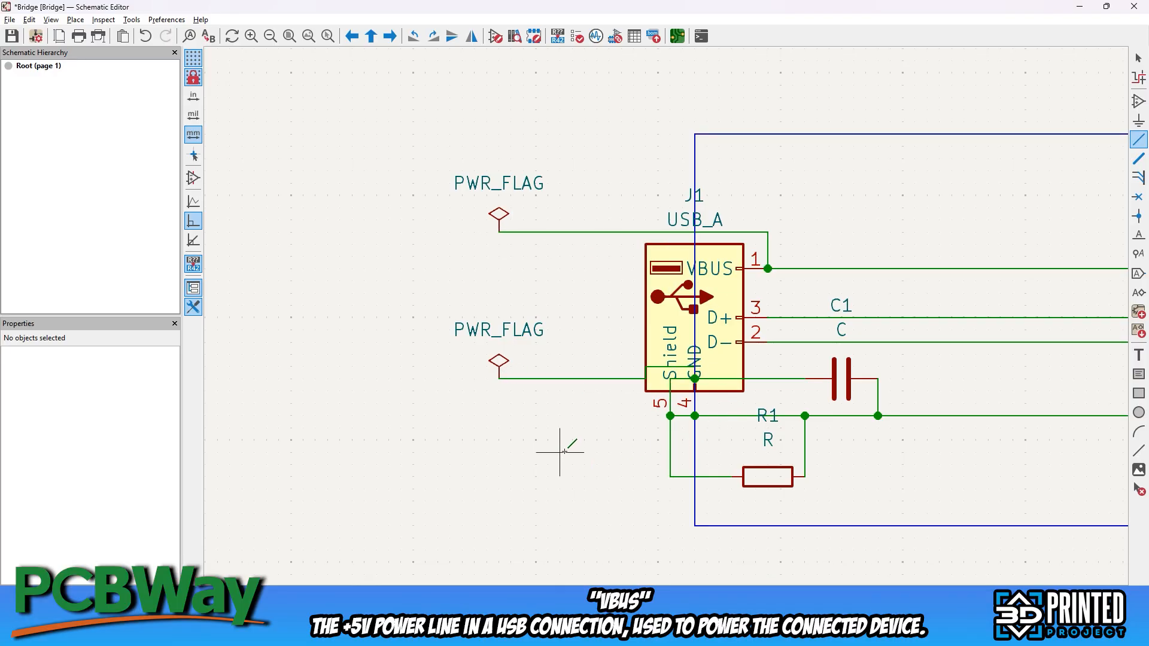
# Rerun the Electrical Rules Check on the schematic with the power flags connected
pyautogui.click(578, 37)
pyautogui.click(370, 290)
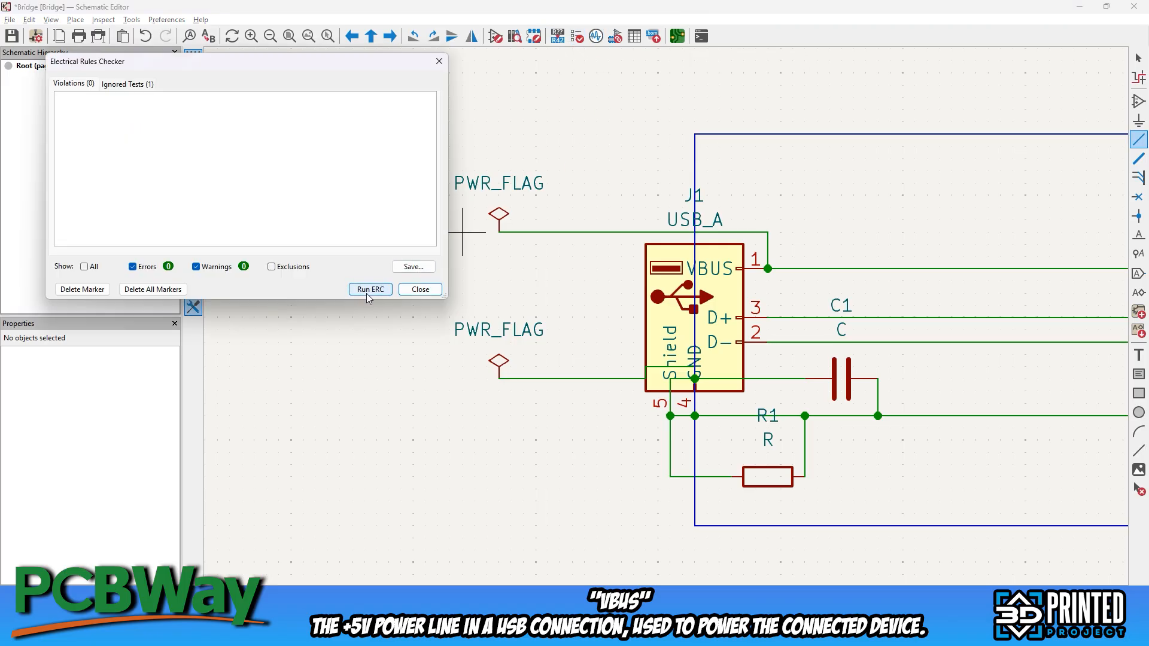
pyautogui.click(420, 290)
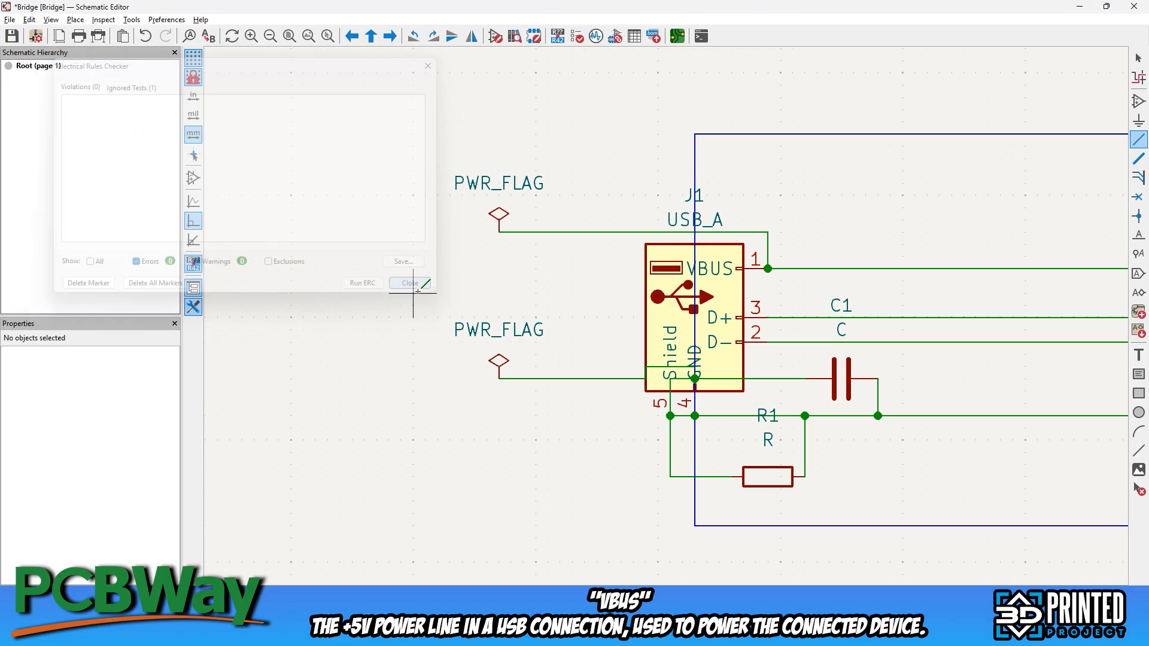
# Switch to the PCB Editor and draw a 120 × 30 mm rectangle on F.Cu around the two USB footprints
pyautogui.scroll(-3, 623, 205)
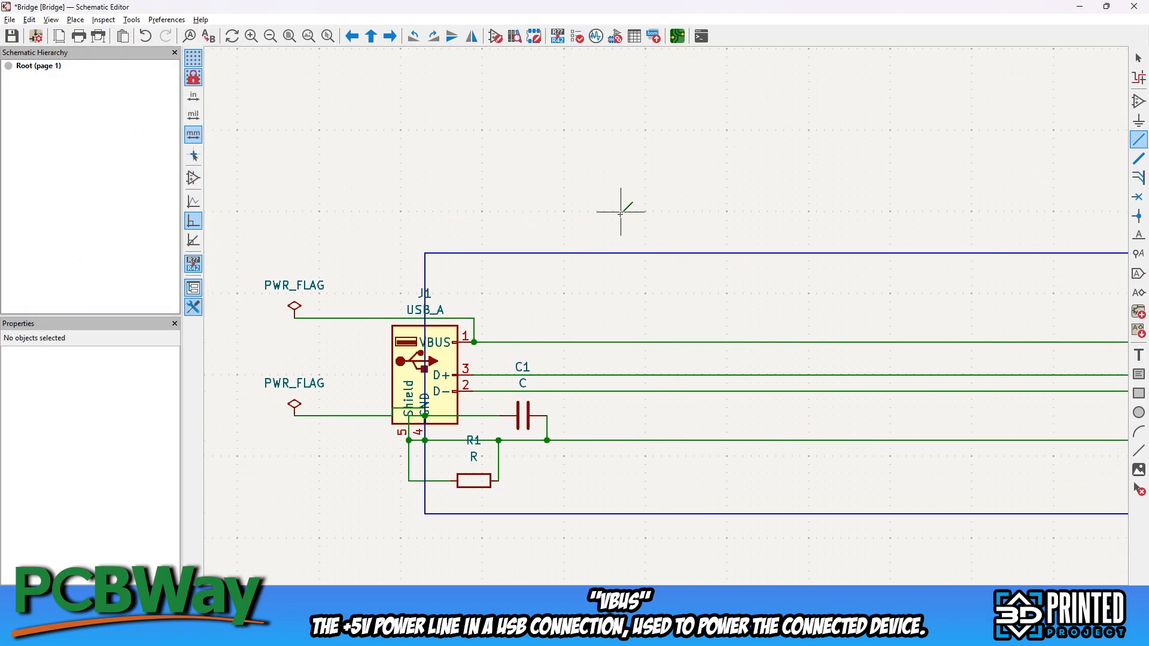
pyautogui.click(680, 42)
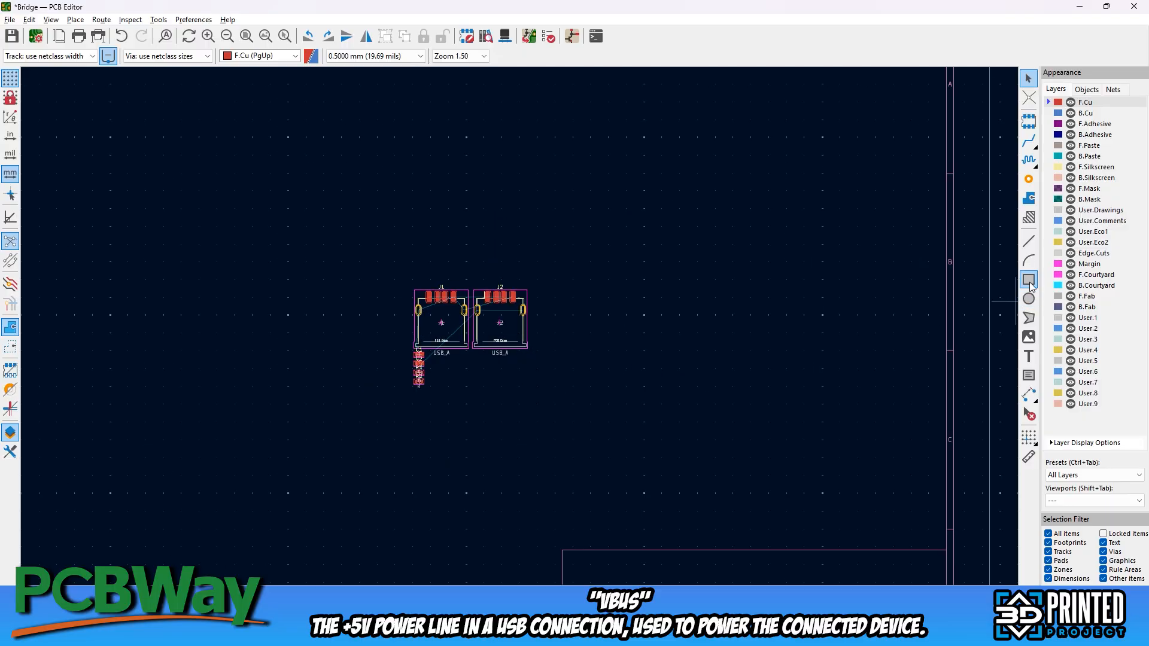
pyautogui.click(1029, 280)
pyautogui.click(286, 256)
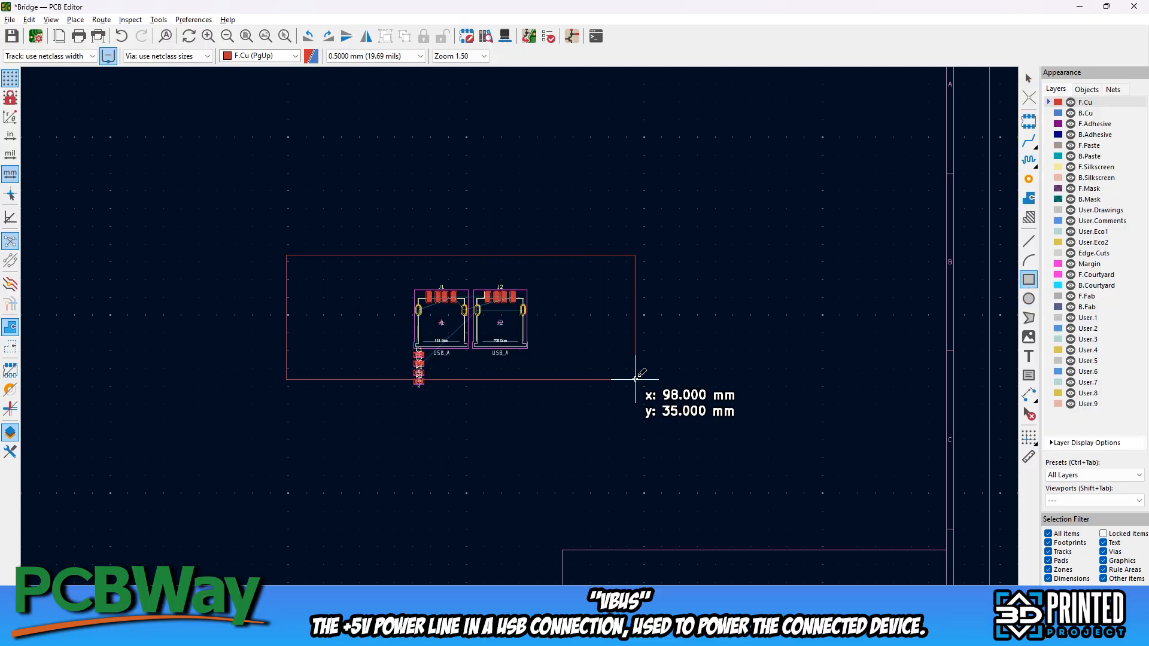
pyautogui.click(714, 361)
pyautogui.press('Escape')
# Move J1 onto the rectangle's left edge and rotate it 270° so its opening faces outward
pyautogui.scroll(6, 397, 302)
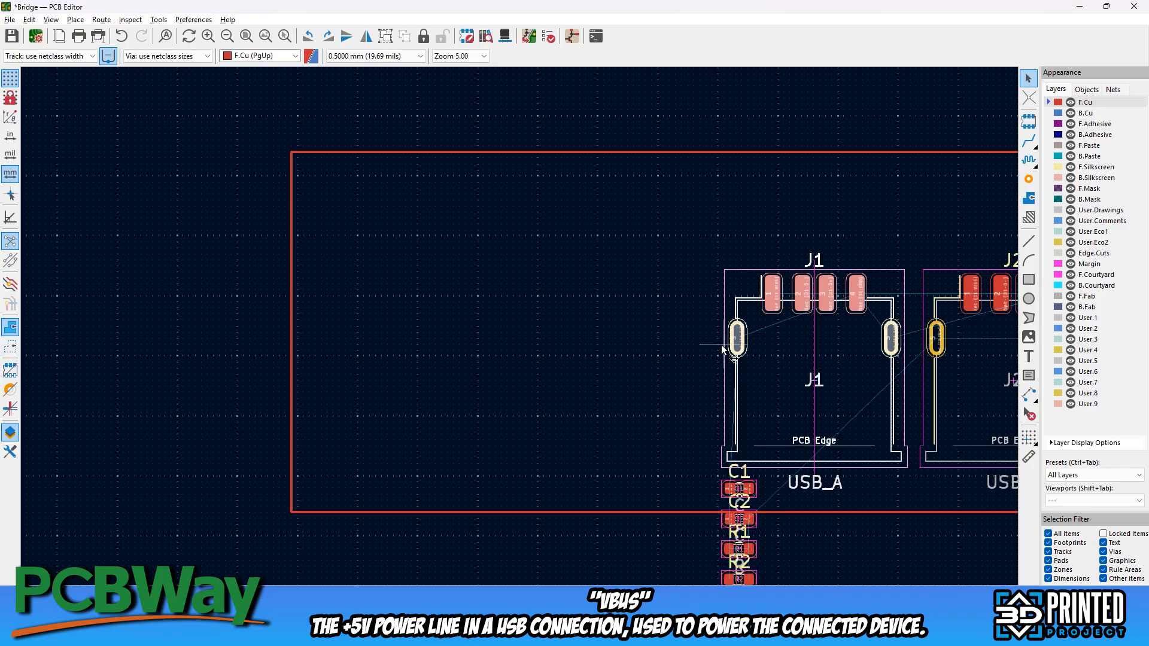
pyautogui.moveTo(758, 268); pyautogui.dragTo(251, 229)
pyautogui.press('r')
pyautogui.press('r')
pyautogui.press('r')
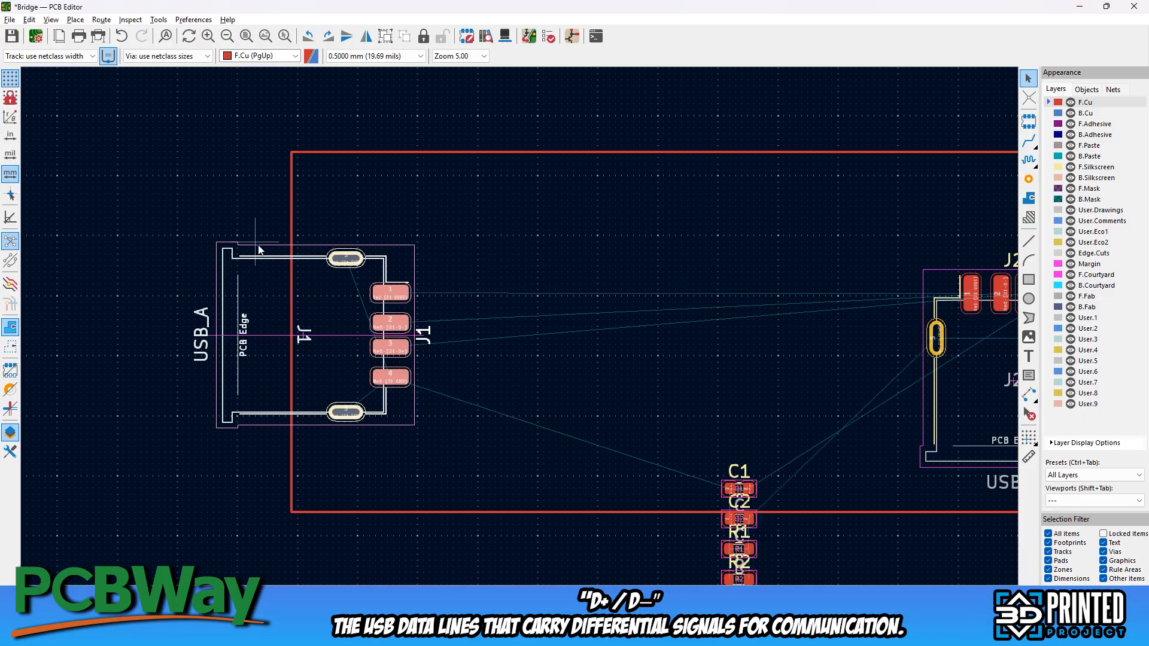
# Align J1's PCB Edge line with the rectangle's left edge and position J2 facing outward at the right edge
pyautogui.scroll(2, 268, 248)
pyautogui.moveTo(597, 398); pyautogui.dragTo(559, 305, button='middle')
pyautogui.moveTo(600, 238); pyautogui.dragTo(683, 215)
pyautogui.moveTo(583, 268); pyautogui.dragTo(551, 337, button='middle')
pyautogui.scroll(-5, 543, 287)
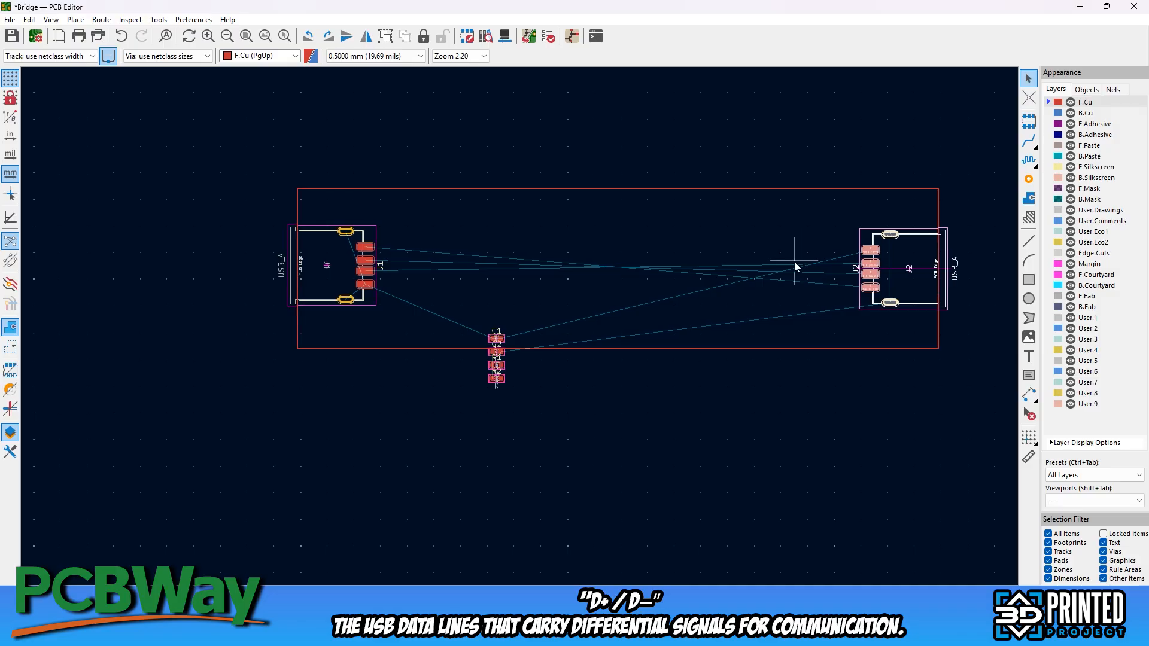
# Flip J2 to the back side of the board and rotate it 180° so its PCB Edge line meets the right outline
pyautogui.scroll(5, 840, 251)
pyautogui.moveTo(675, 389); pyautogui.dragTo(579, 265, button='middle')
pyautogui.press('f')
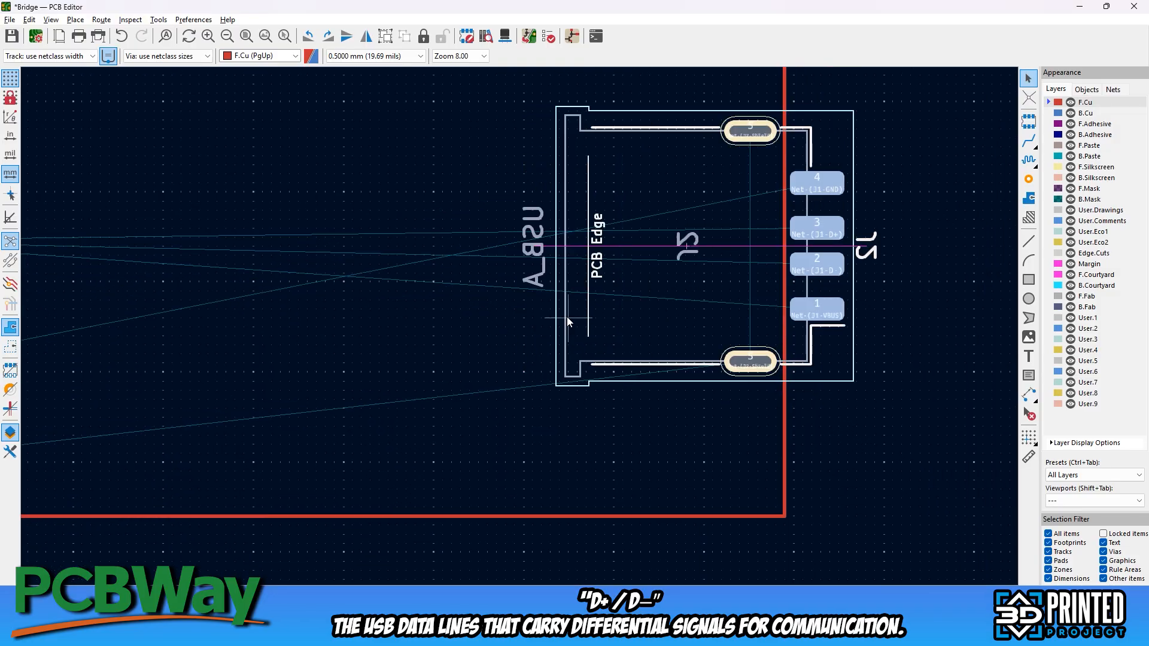
pyautogui.press('r')
pyautogui.press('r')
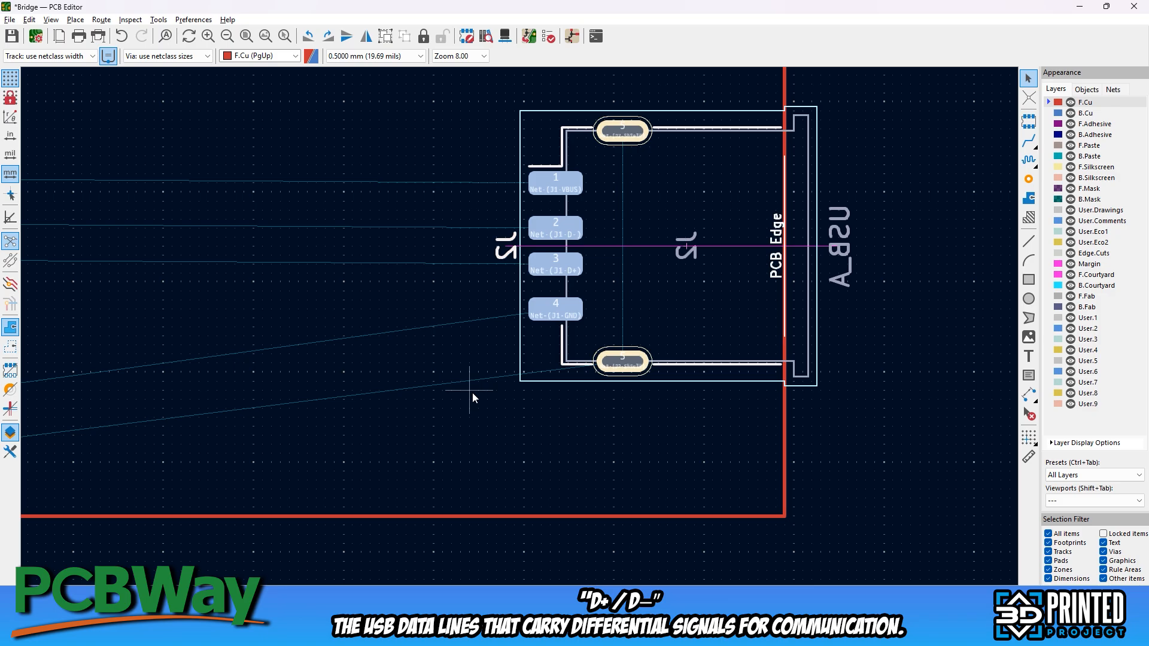
pyautogui.scroll(-5, 473, 393)
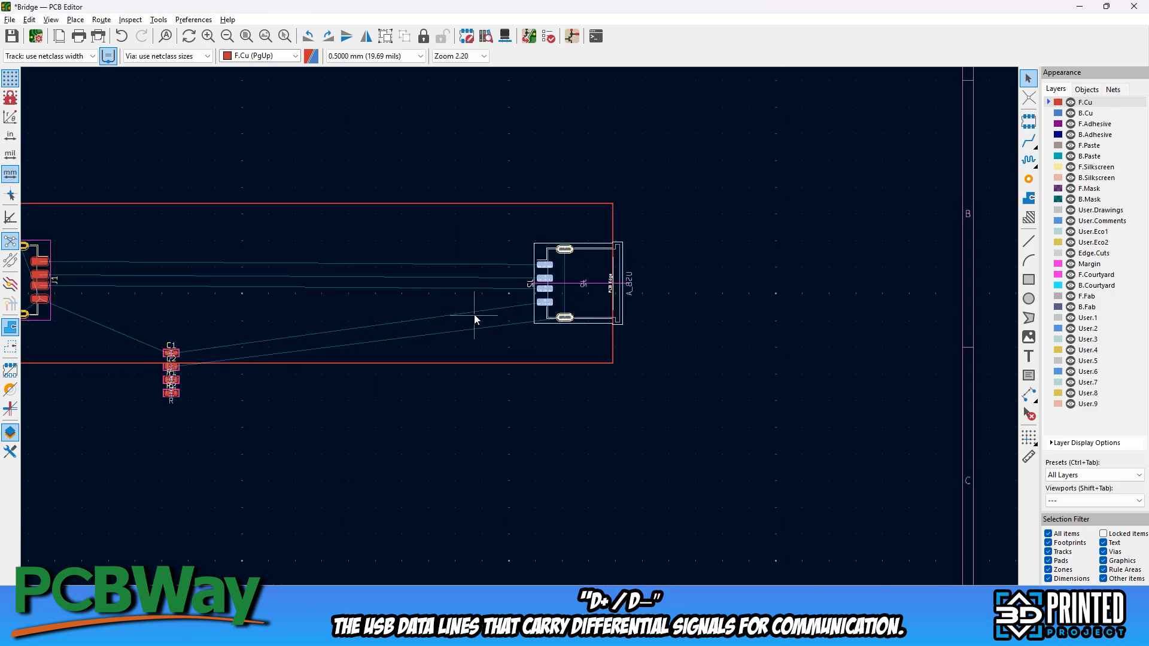
# Route the VBUS track on F.Cu from J1 pad 1 to about the middle of the board
pyautogui.moveTo(713, 288); pyautogui.dragTo(474, 293, button='middle')
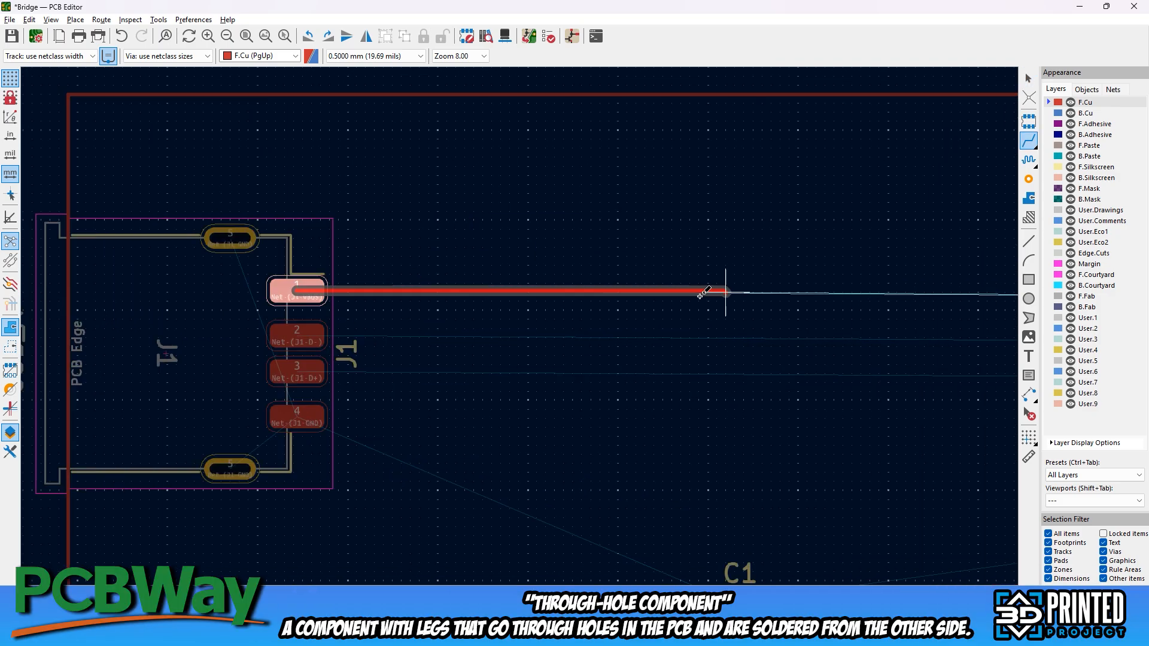
pyautogui.moveTo(701, 296); pyautogui.dragTo(185, 257, button='middle')
pyautogui.scroll(-3, 760, 371)
pyautogui.moveTo(906, 341); pyautogui.dragTo(573, 305, button='middle')
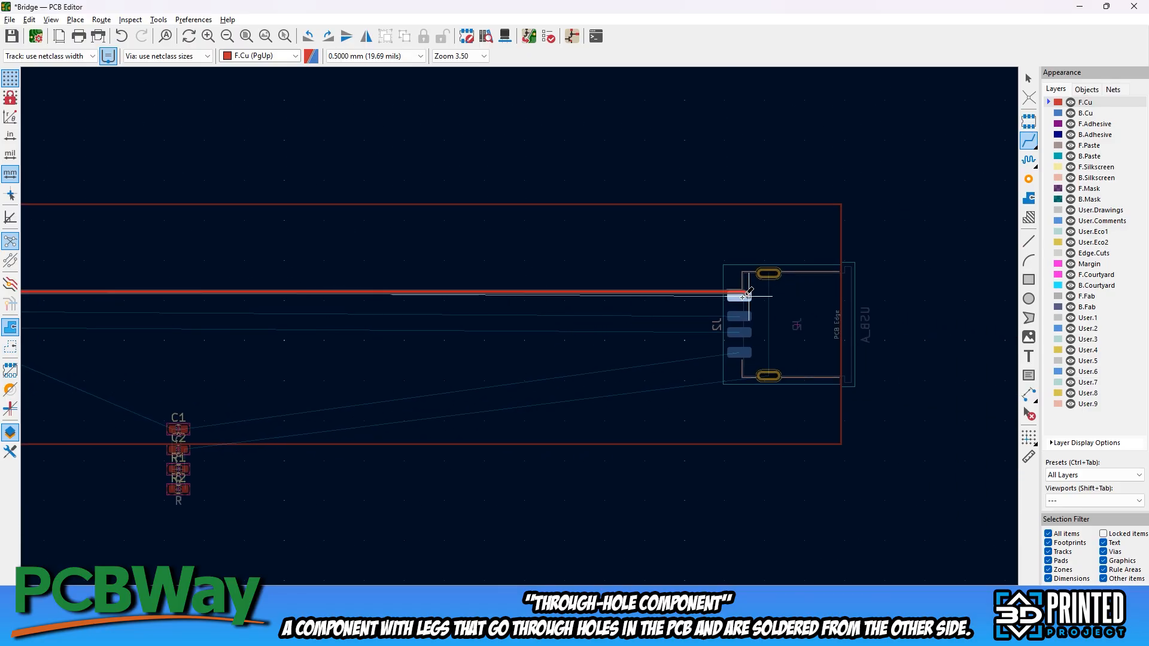
pyautogui.moveTo(308, 291); pyautogui.dragTo(663, 280, button='middle')
pyautogui.scroll(-3, 659, 274)
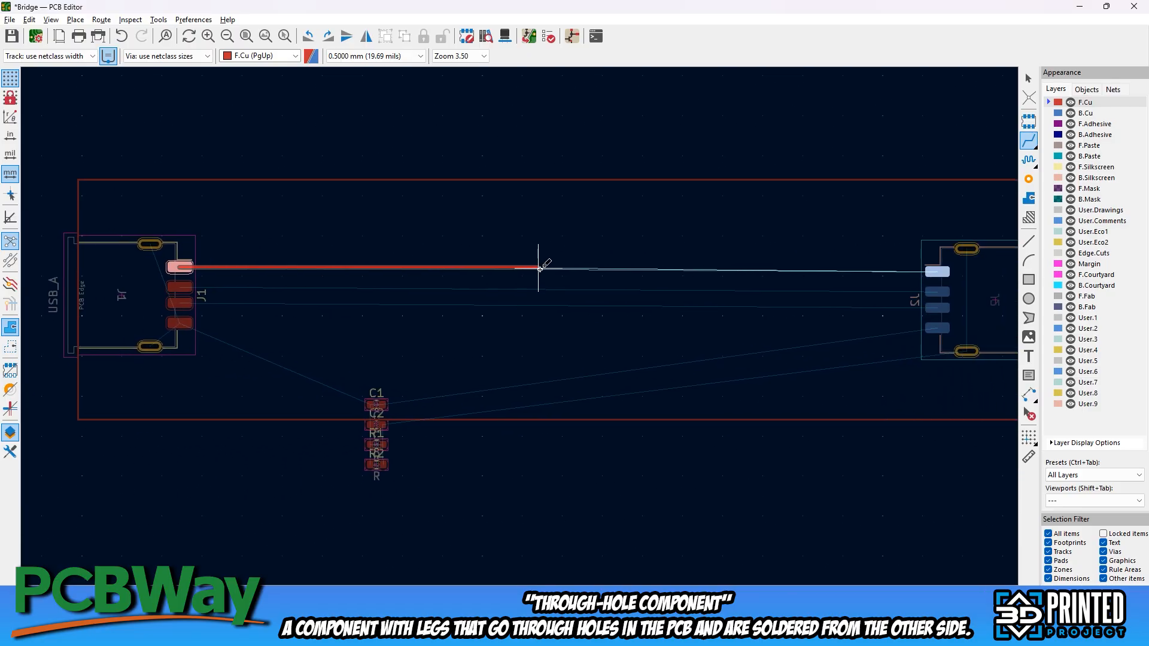
pyautogui.scroll(6, 535, 324)
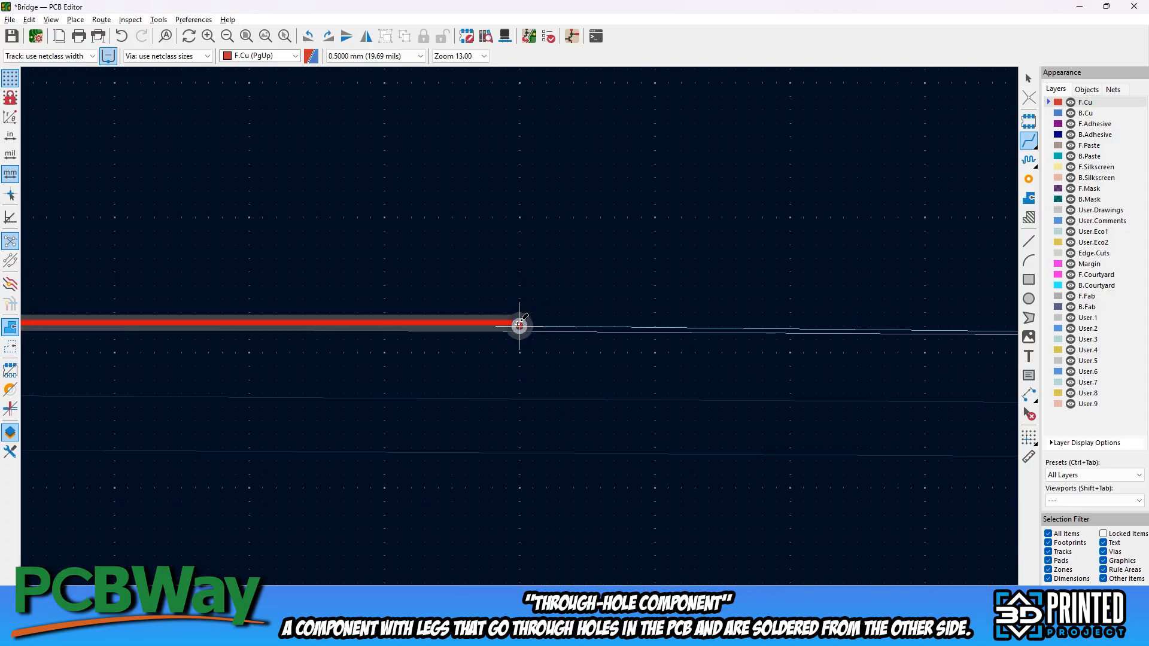
# Add a via at the end of the VBUS track and continue it on B.Cu to J2 pad 1
pyautogui.press('v')
pyautogui.scroll(-5, 523, 326)
pyautogui.scroll(3, 588, 326)
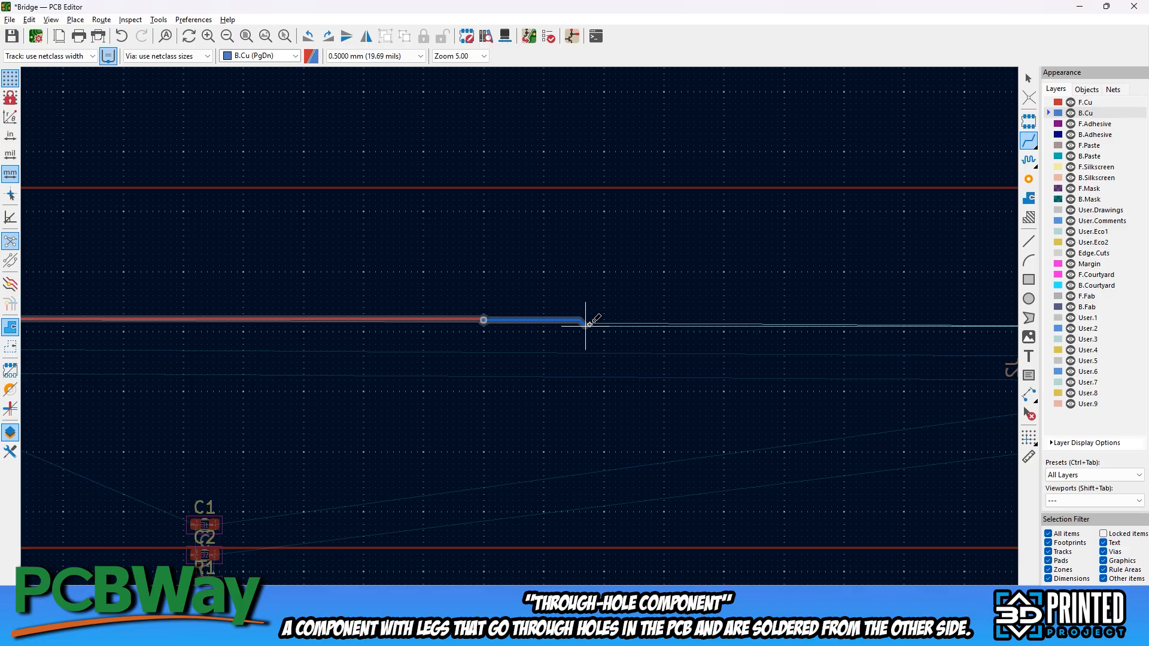
pyautogui.moveTo(750, 315); pyautogui.dragTo(497, 292, button='middle')
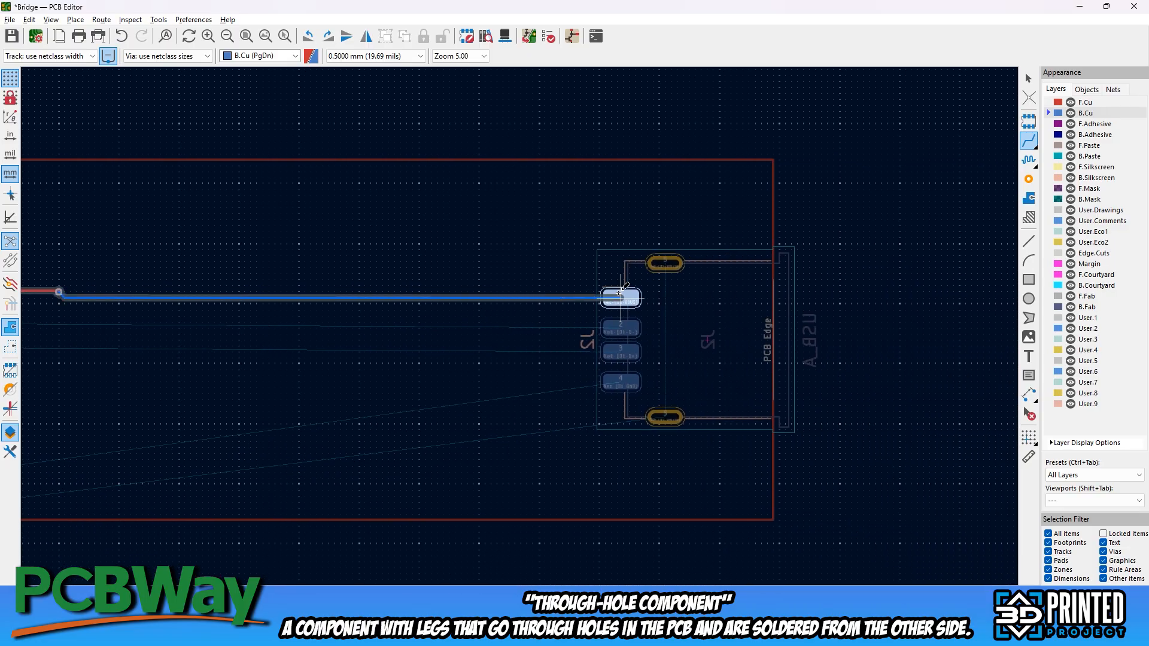
pyautogui.click(620, 293)
# Route the D- track from J1 pad 2 on F.Cu through a mid-board via to J2 pad 2 on B.Cu
pyautogui.scroll(-3, 620, 293)
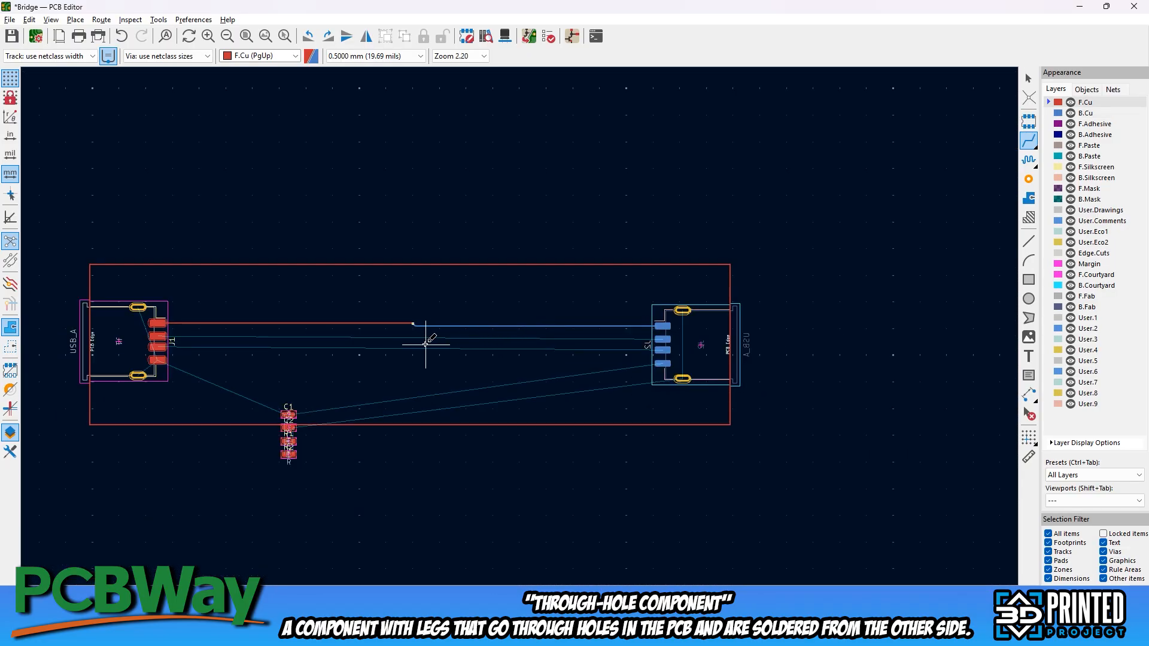
pyautogui.click(158, 336)
pyautogui.scroll(2, 436, 335)
pyautogui.moveTo(435, 335); pyautogui.dragTo(623, 282, button='middle')
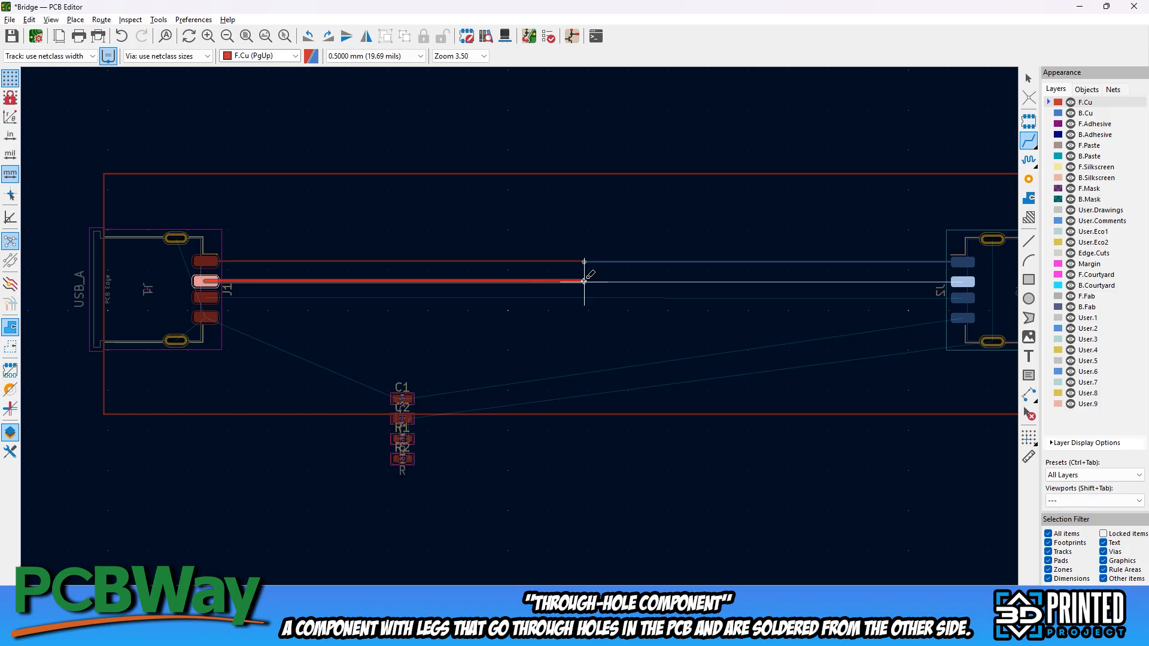
pyautogui.press('v')
pyautogui.click(964, 281)
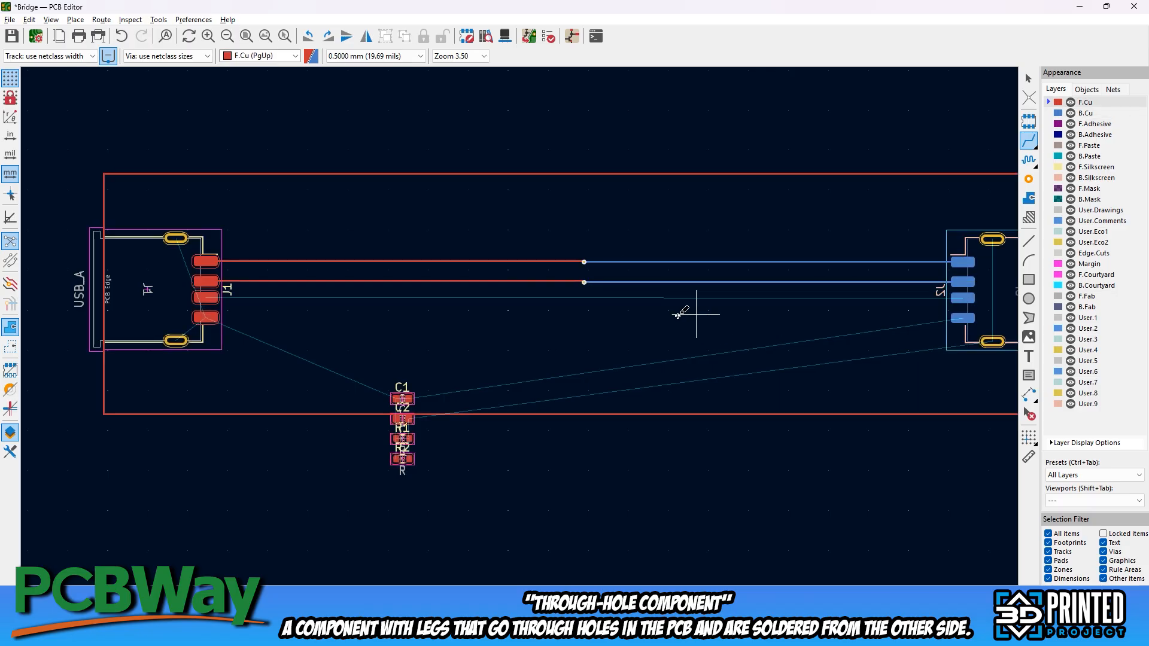
# Route the D+ track from J1 pad 3 on F.Cu through a mid-board via to J2 pad 3 on B.Cu
pyautogui.moveTo(678, 316); pyautogui.dragTo(734, 293, button='middle')
pyautogui.click(260, 275)
pyautogui.moveTo(640, 276); pyautogui.dragTo(563, 270, button='middle')
pyautogui.press('v')
pyautogui.click(563, 270)
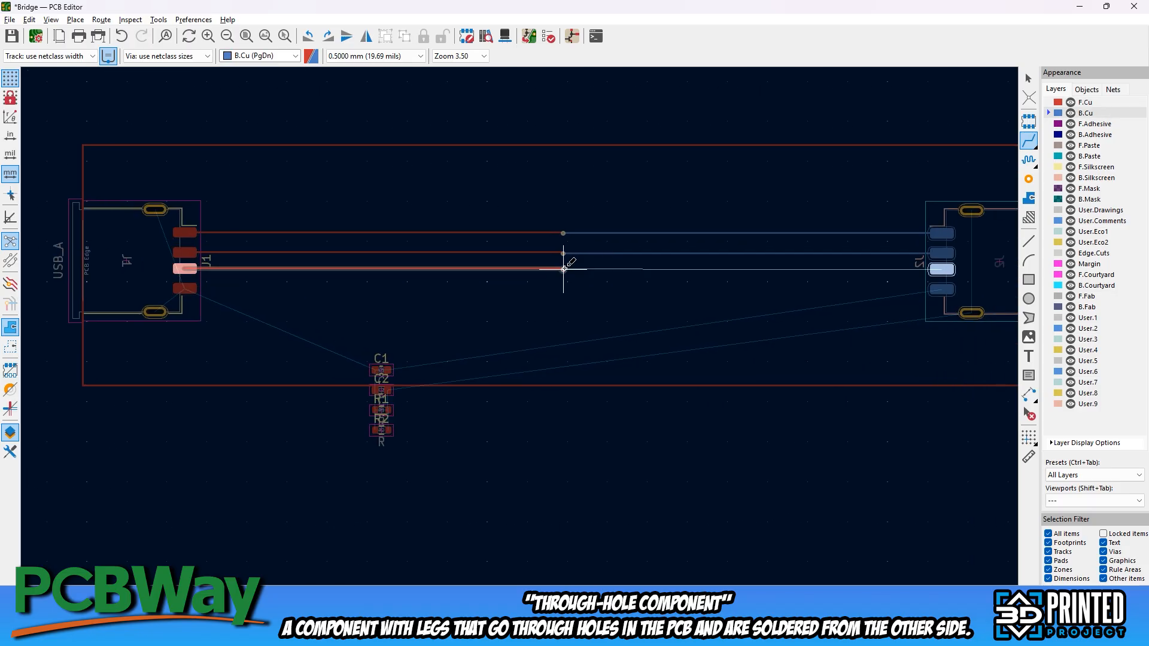
pyautogui.click(942, 270)
# Route the GND track from J1 pad 4 on F.Cu through a mid-board via to J2 pad 4 on B.Cu
pyautogui.click(369, 242)
pyautogui.moveTo(511, 301); pyautogui.dragTo(556, 243, button='middle')
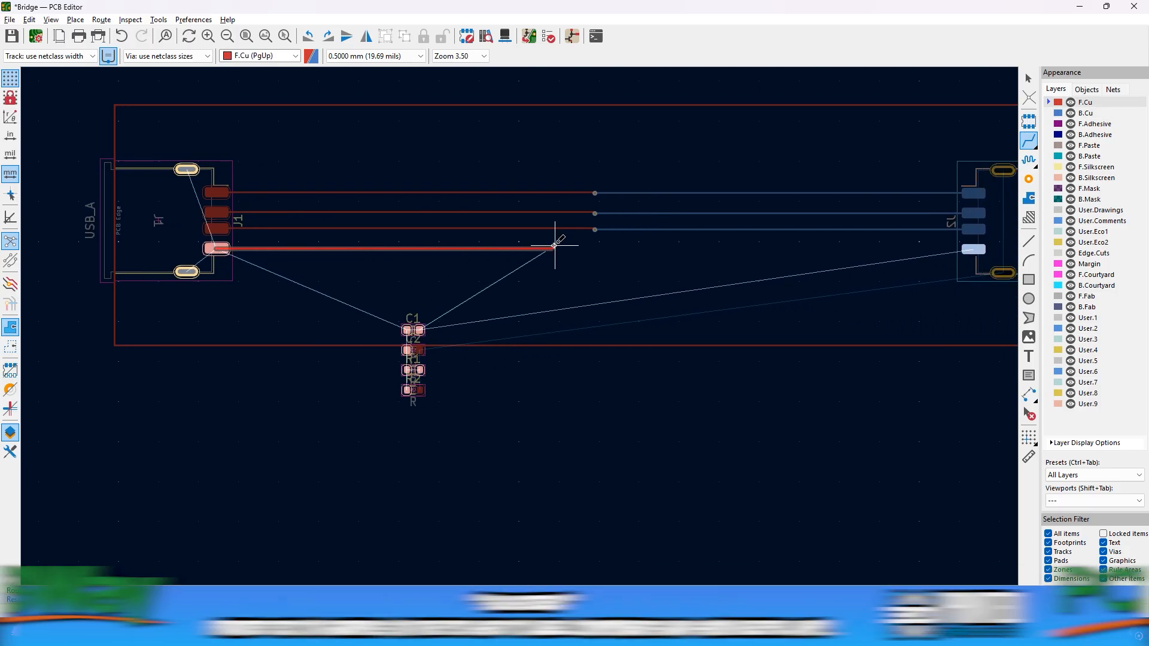
pyautogui.press('v')
pyautogui.click(595, 245)
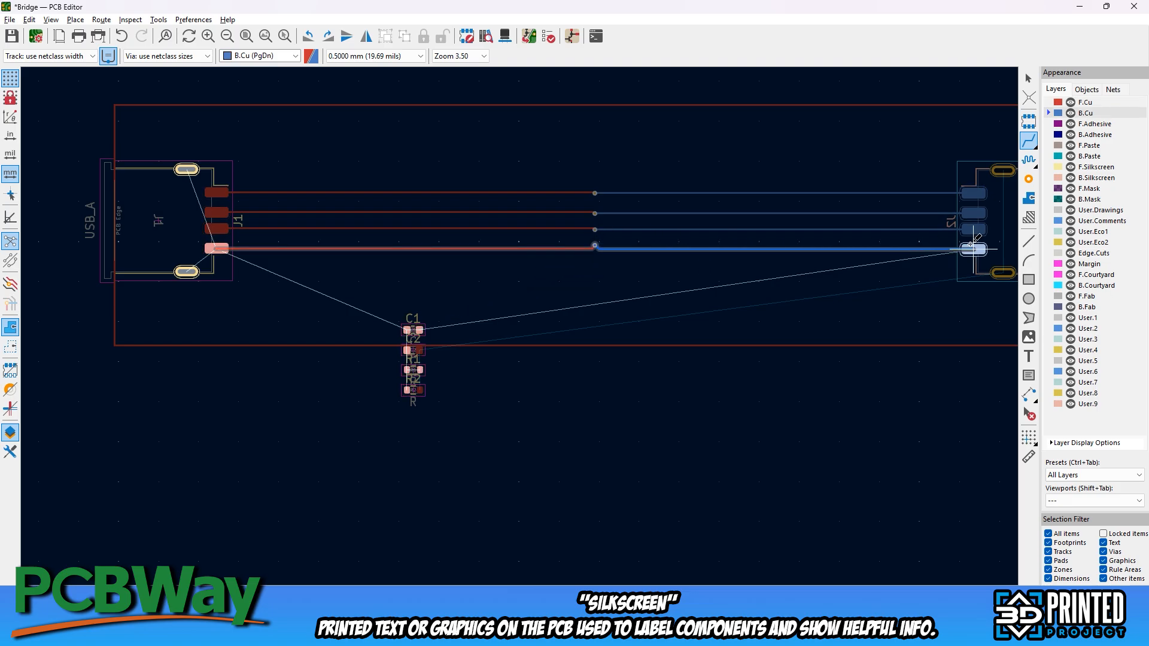
pyautogui.click(973, 246)
pyautogui.press('Escape')
# Place R1 and C1 side by side inside the board, just below the GND track next to J1
pyautogui.scroll(1, 425, 315)
pyautogui.click(486, 366)
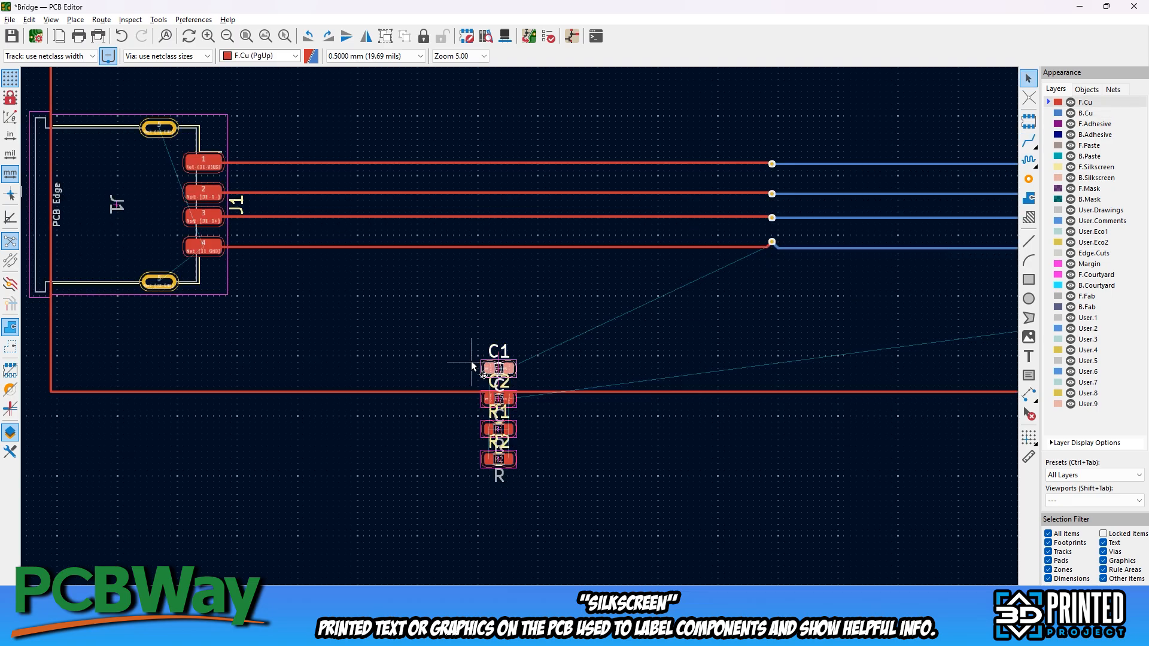
pyautogui.moveTo(489, 362); pyautogui.dragTo(333, 308)
pyautogui.moveTo(507, 430); pyautogui.dragTo(278, 284)
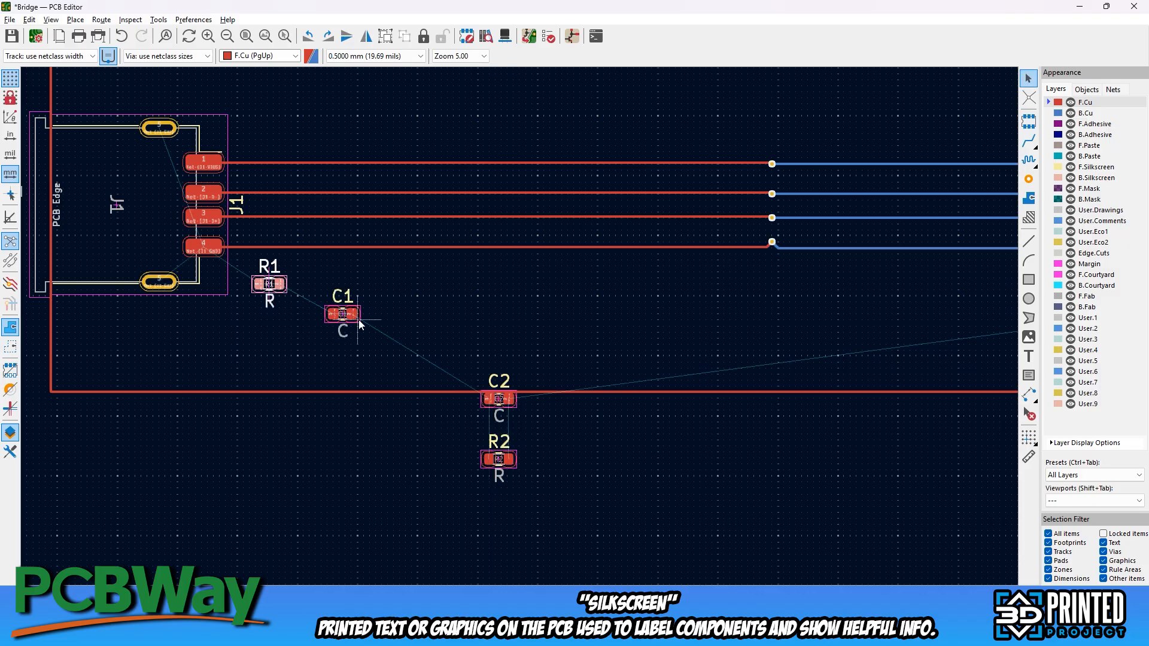
pyautogui.moveTo(363, 318); pyautogui.dragTo(335, 284)
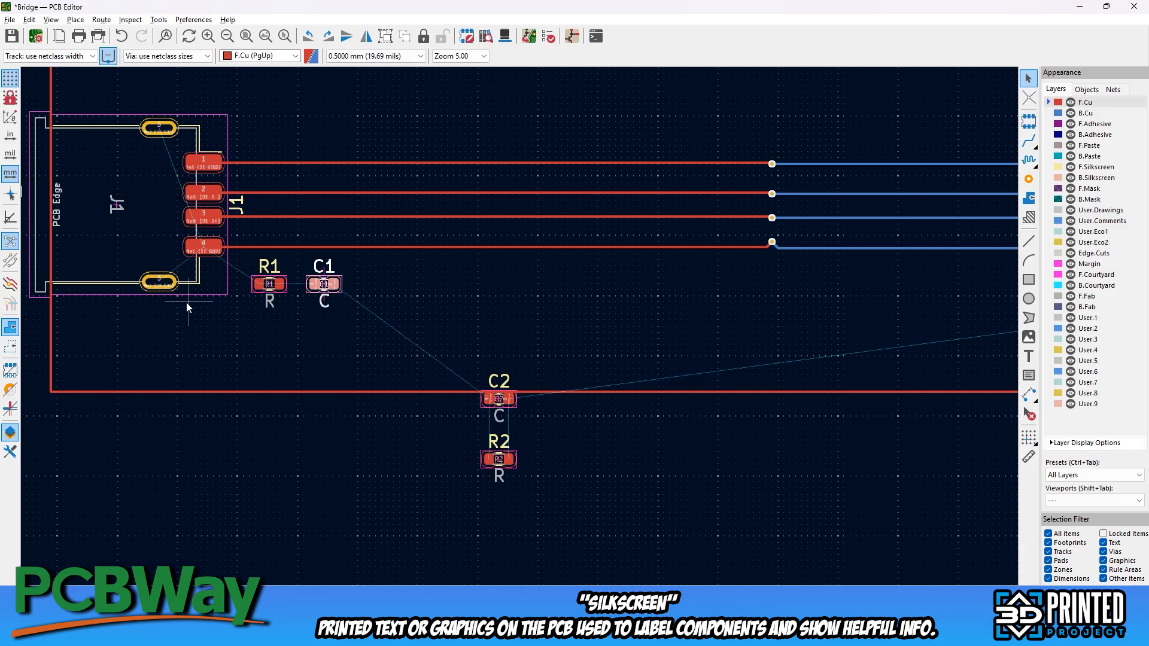
pyautogui.click(186, 303)
# Route an F.Cu track between the upper and lower shield pads of J1
pyautogui.moveTo(211, 303); pyautogui.dragTo(356, 310, button='middle')
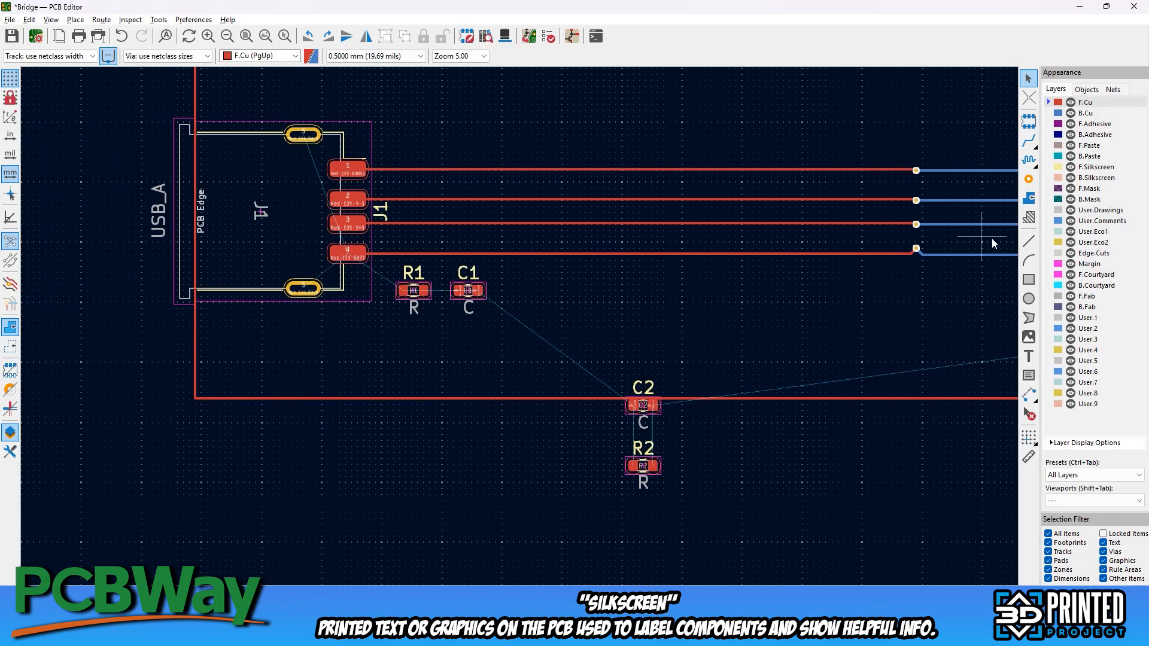
pyautogui.click(1029, 140)
pyautogui.click(303, 135)
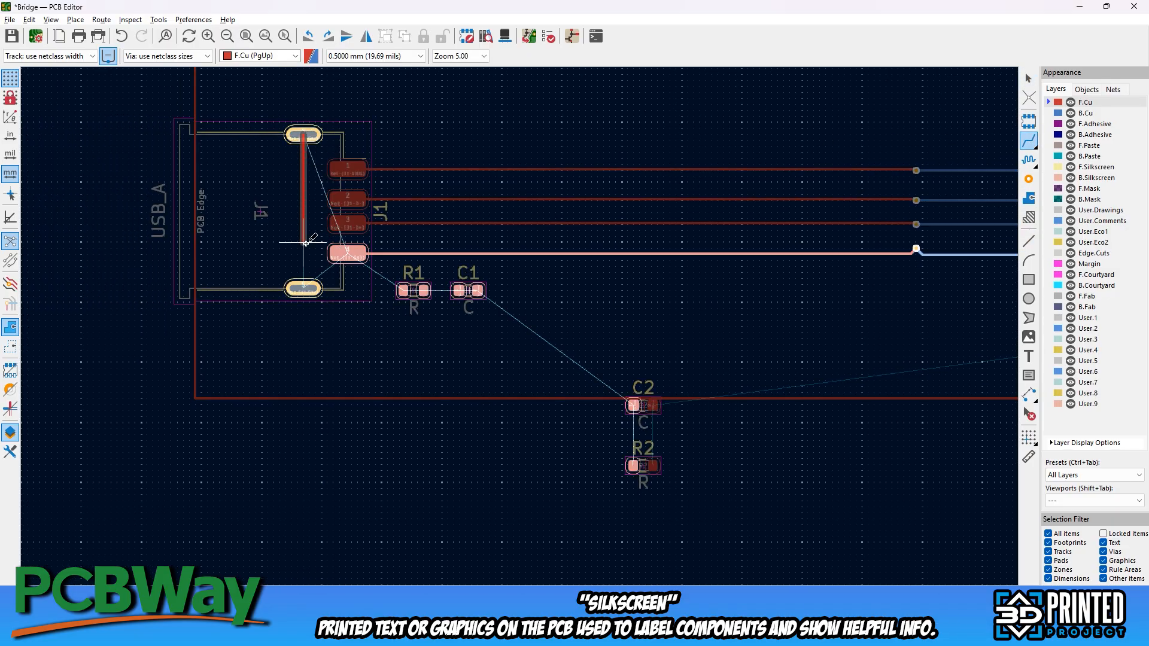
pyautogui.click(303, 289)
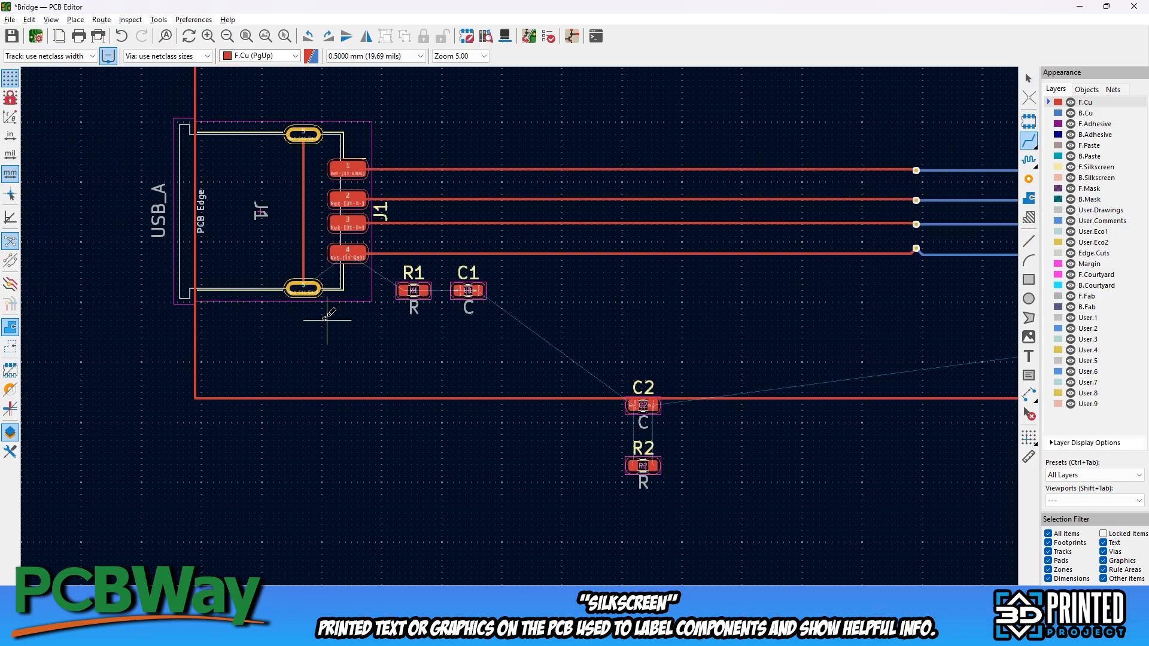
# Connect J1's lower shield pad to R1 and C1 on F.Cu, and their other pads to the GND track
pyautogui.click(303, 289)
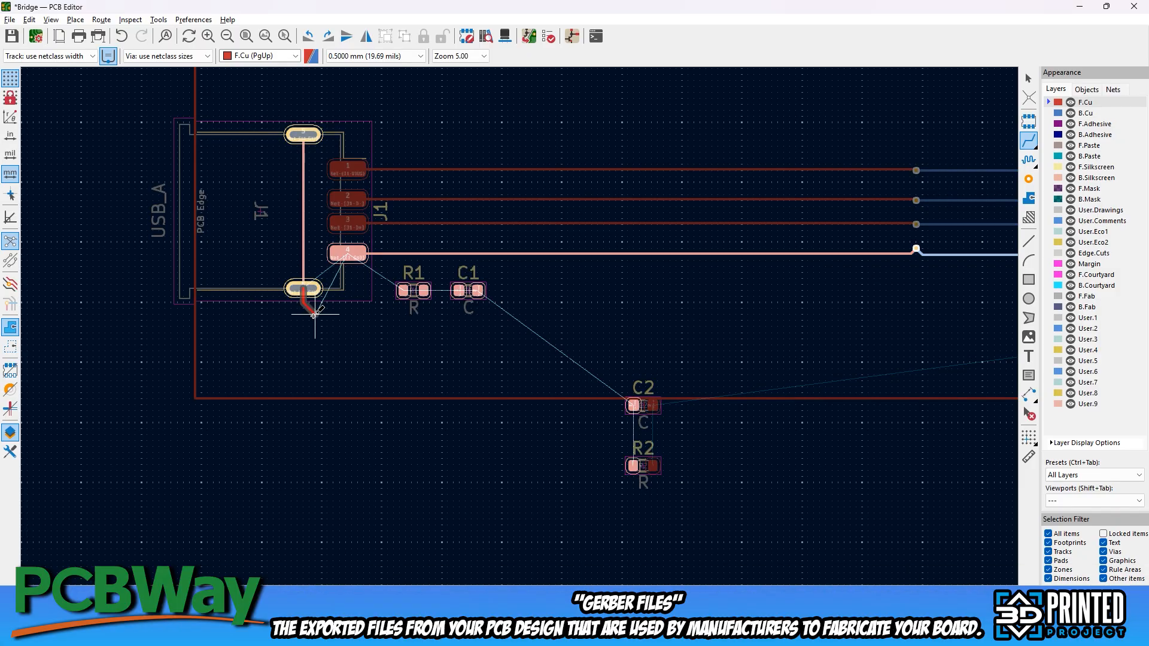
pyautogui.click(407, 290)
pyautogui.click(424, 290)
pyautogui.click(424, 253)
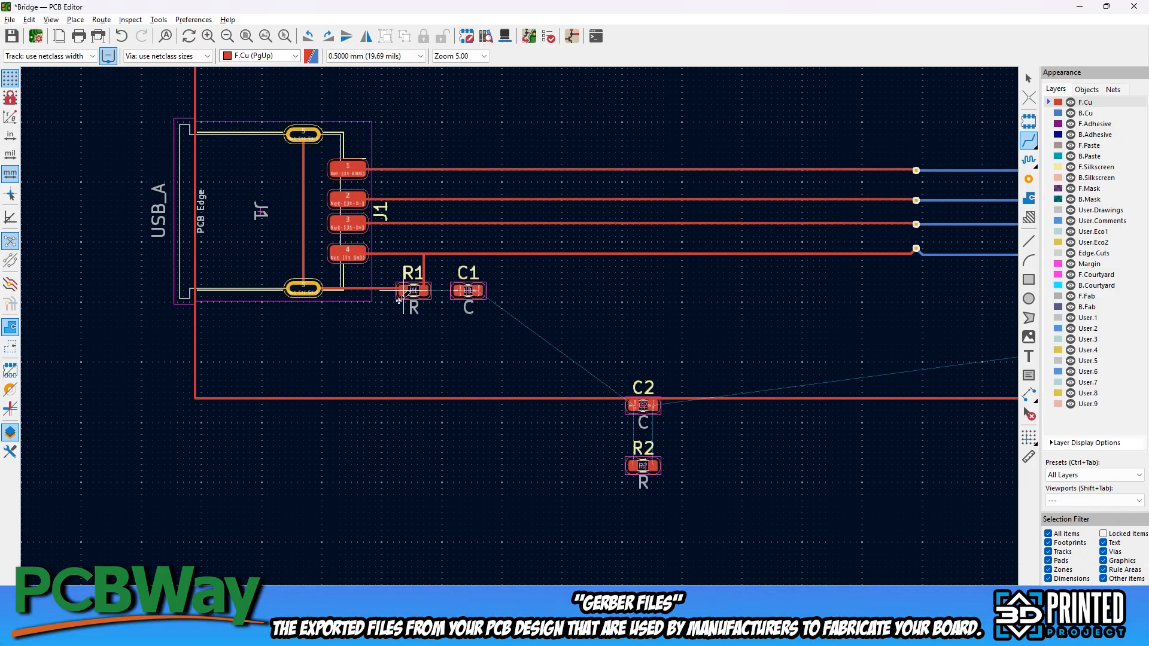
pyautogui.click(304, 289)
pyautogui.click(477, 291)
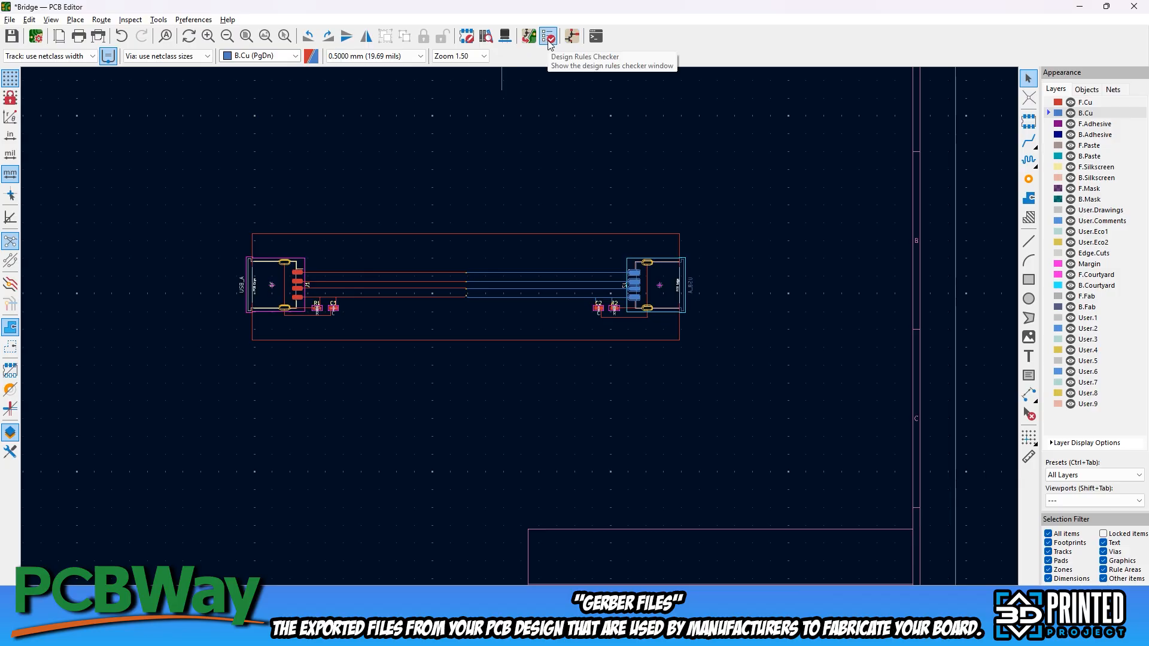
# Run the design rules check and locate the reported board outline violation on the PCB
pyautogui.click(548, 38)
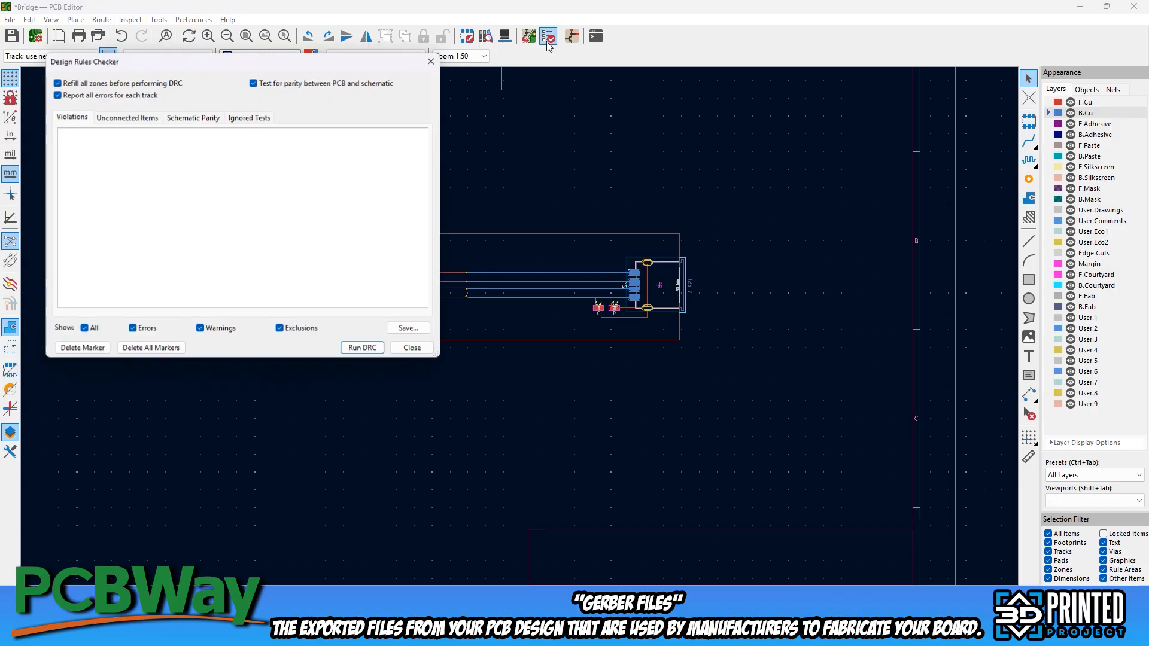
pyautogui.click(361, 350)
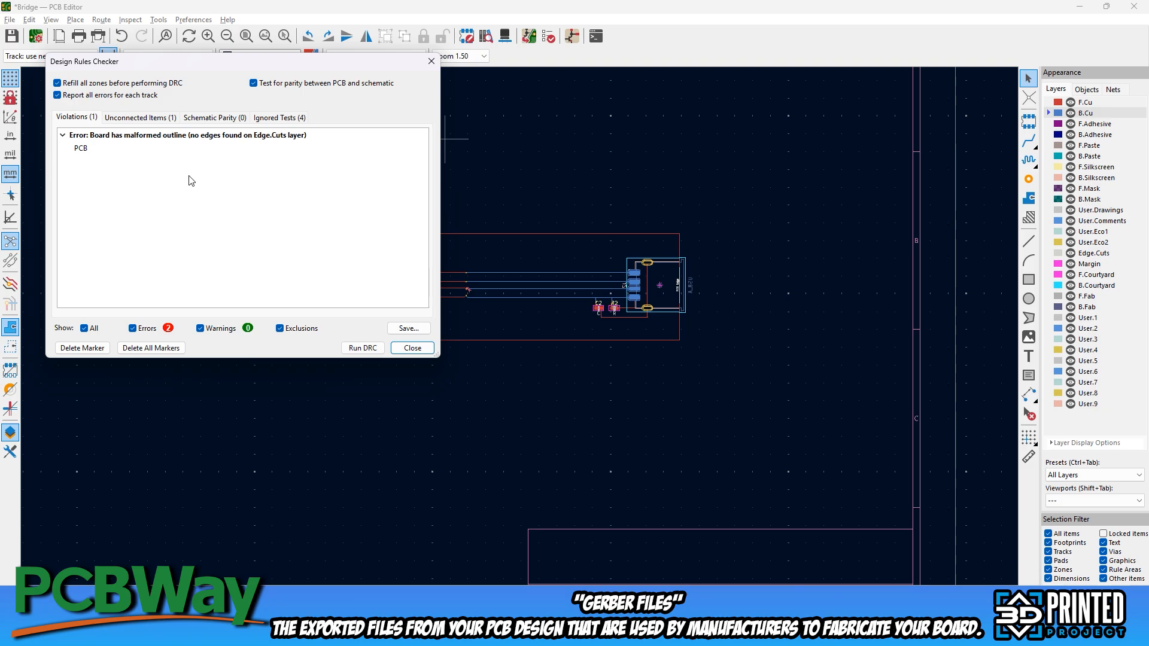
pyautogui.click(88, 149)
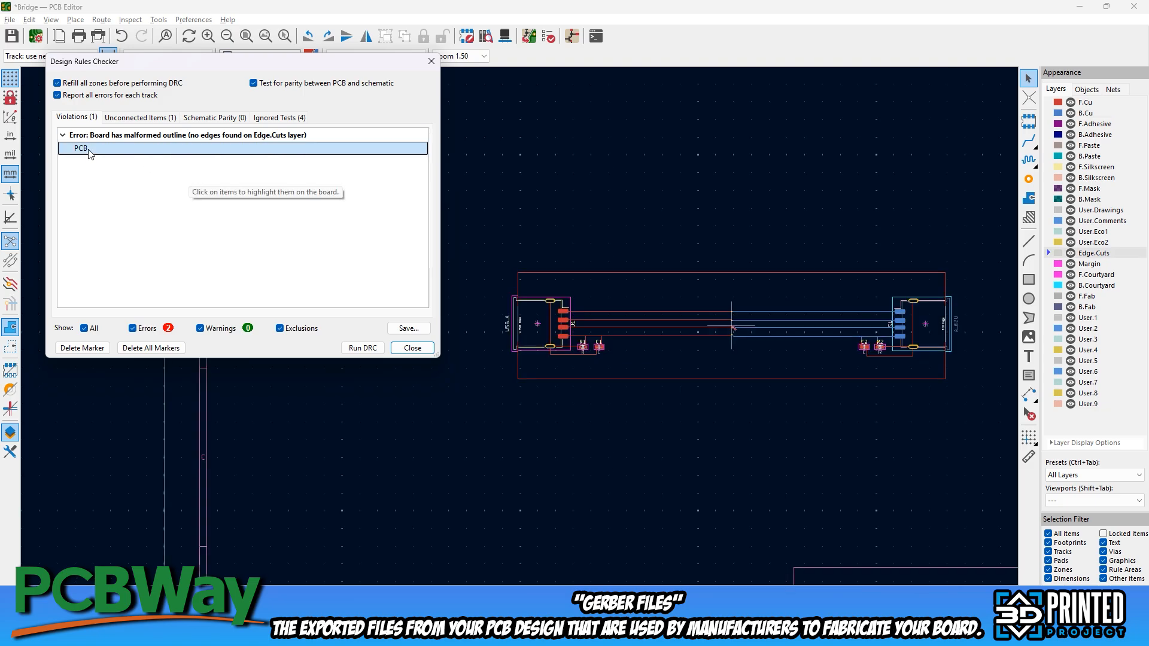
pyautogui.click(431, 61)
# Change the layer of the 120 × 30 mm board outline rectangle to Edge.Cuts
pyautogui.scroll(5, 537, 350)
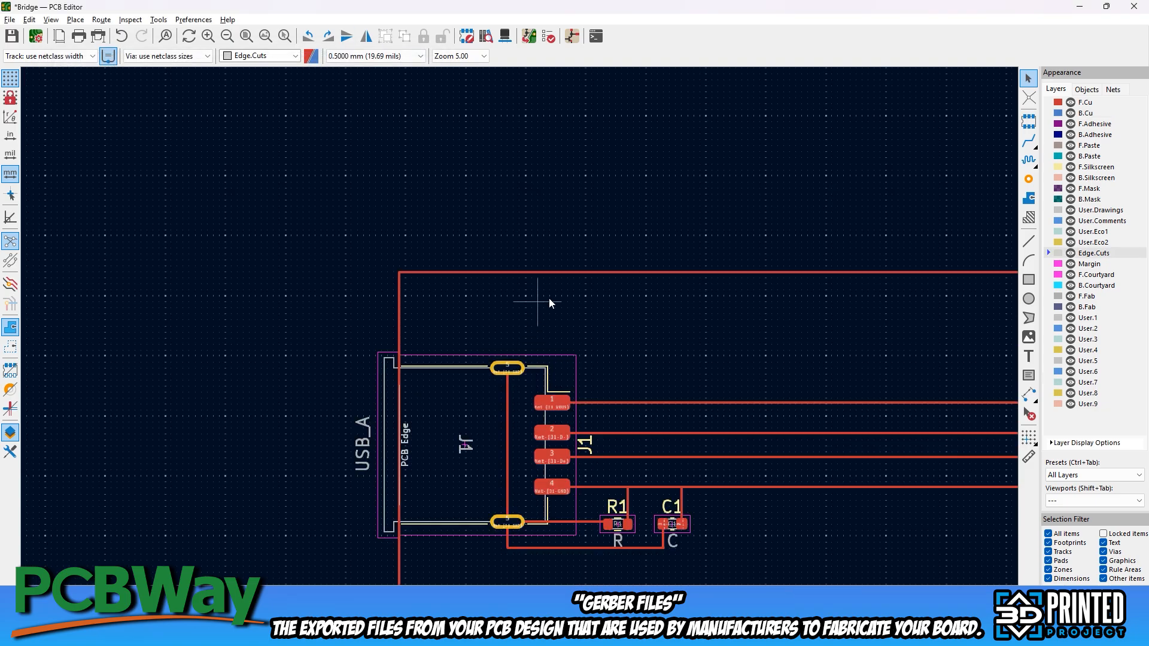
pyautogui.moveTo(561, 288); pyautogui.dragTo(433, 138, button='middle')
pyautogui.click(348, 121)
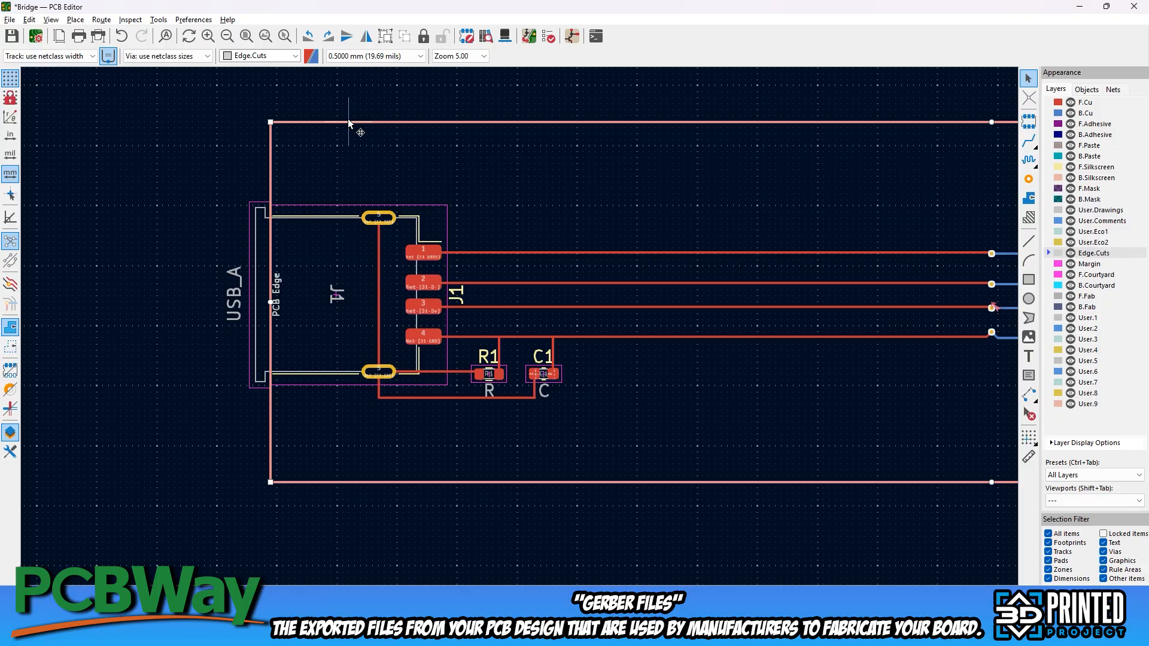
pyautogui.rightClick(348, 122)
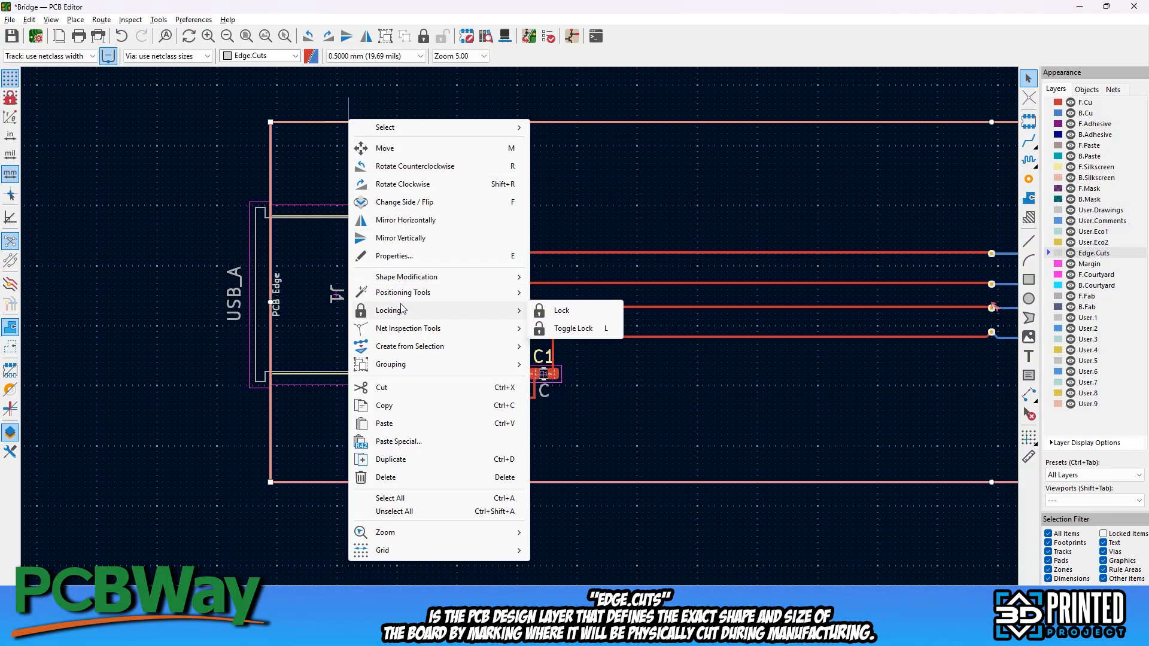
pyautogui.click(402, 257)
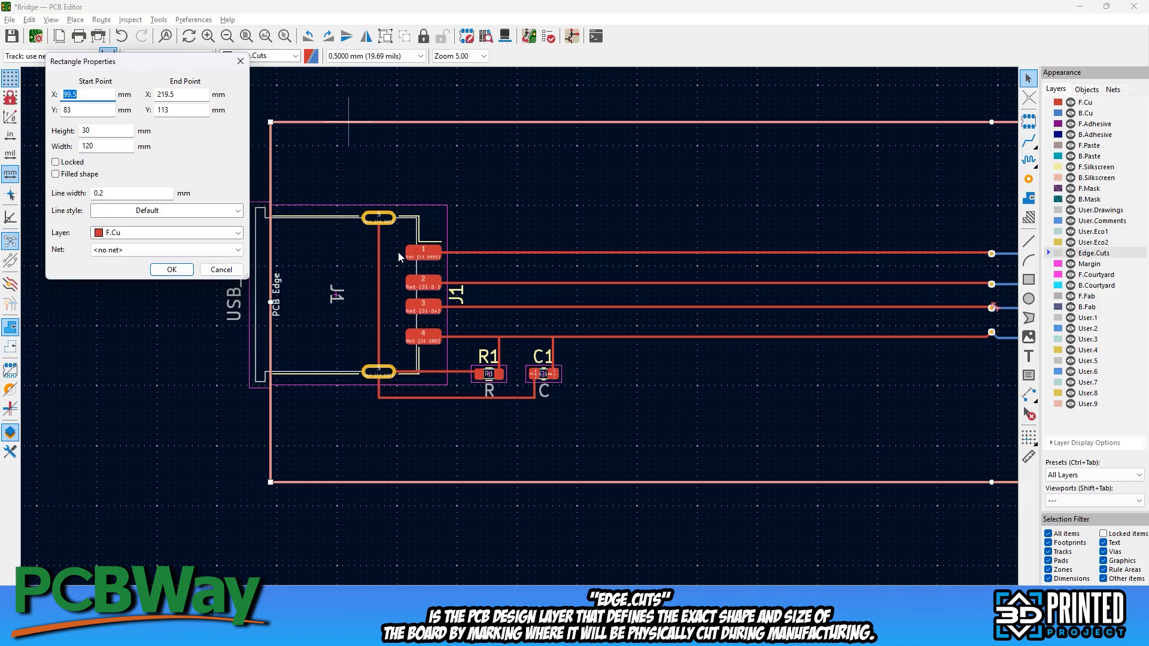
pyautogui.click(120, 233)
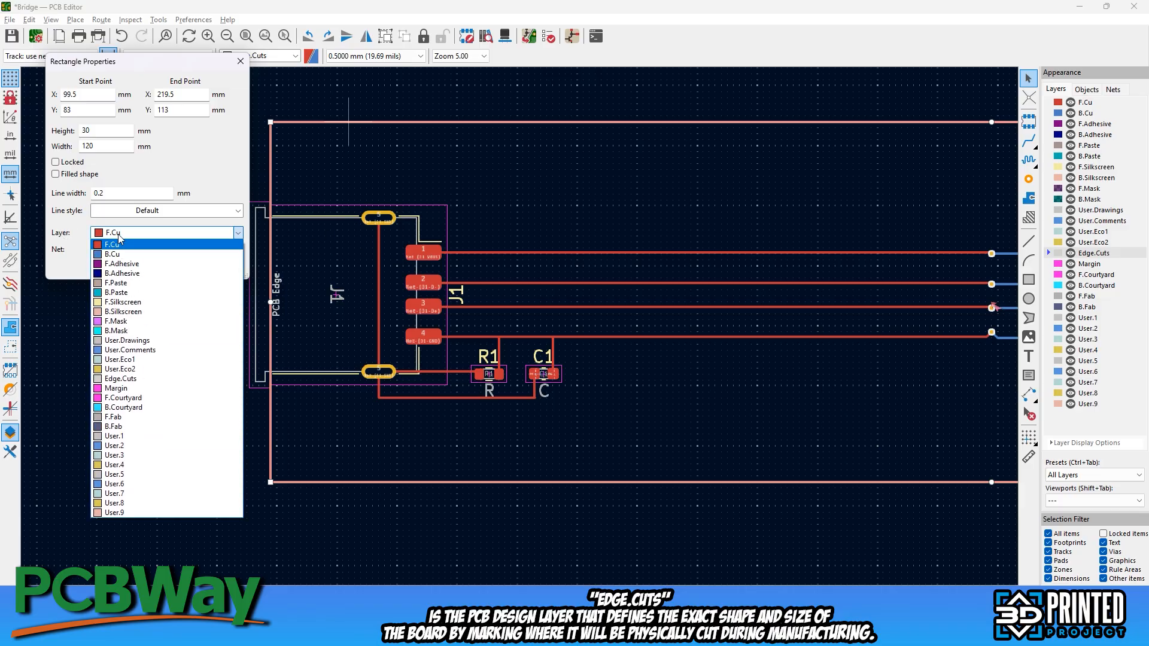
pyautogui.click(120, 379)
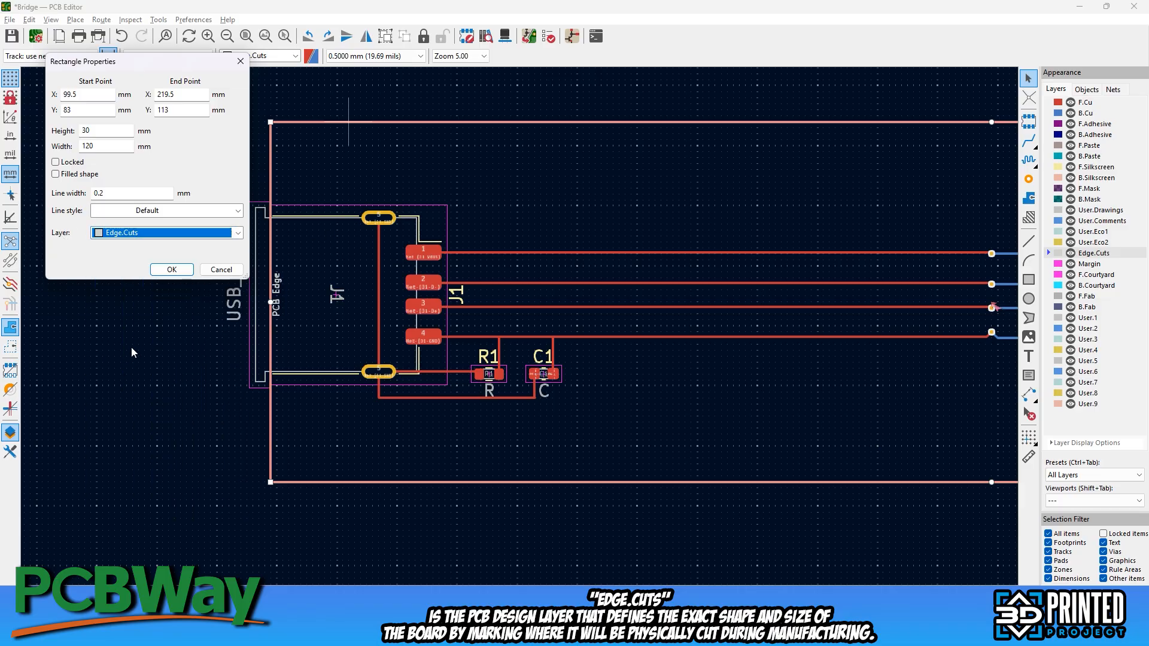
pyautogui.click(171, 270)
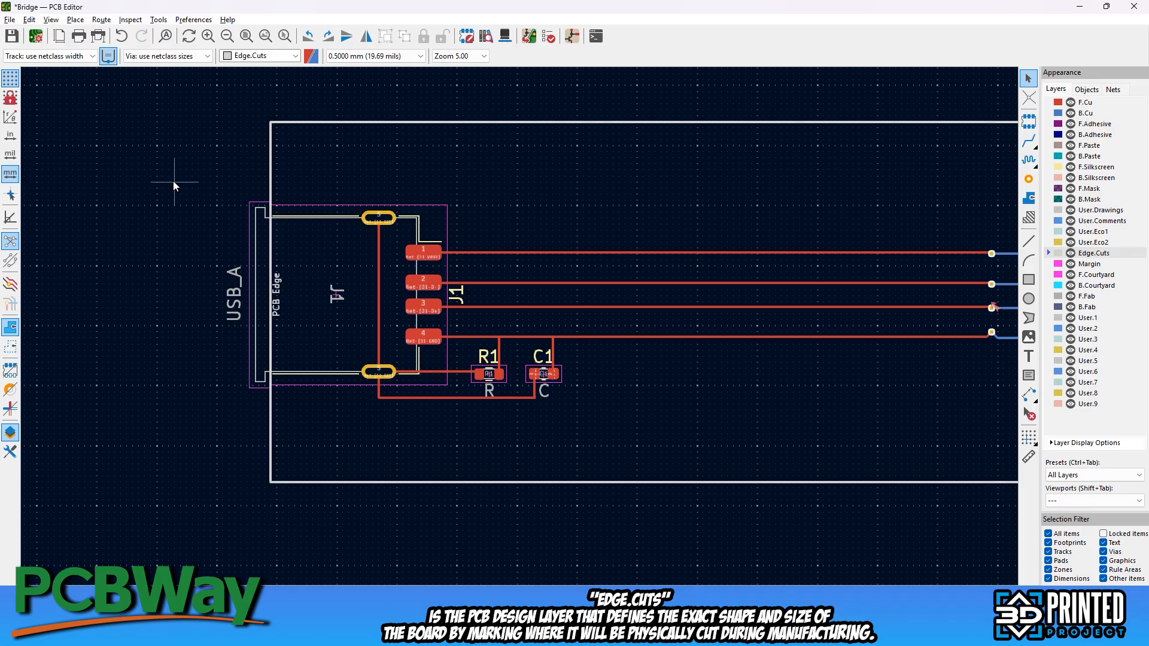
# Rerun the design rules check on the board with the corrected outline
pyautogui.scroll(-2, 174, 181)
pyautogui.moveTo(768, 238); pyautogui.dragTo(378, 155, button='middle')
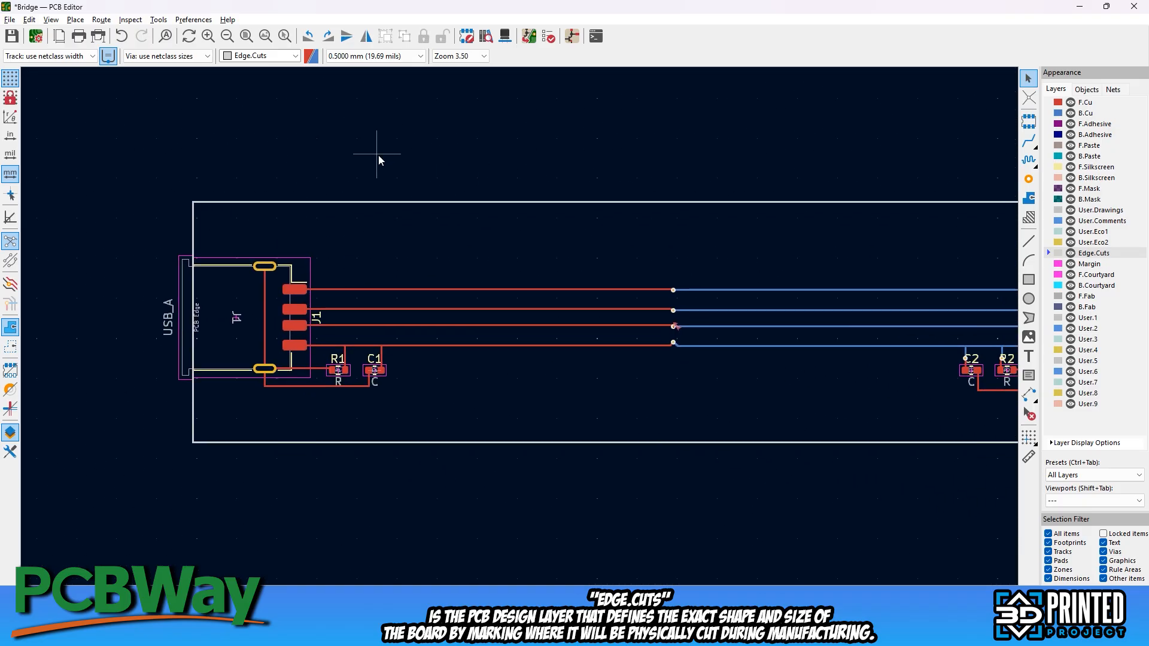
pyautogui.click(548, 36)
pyautogui.click(371, 350)
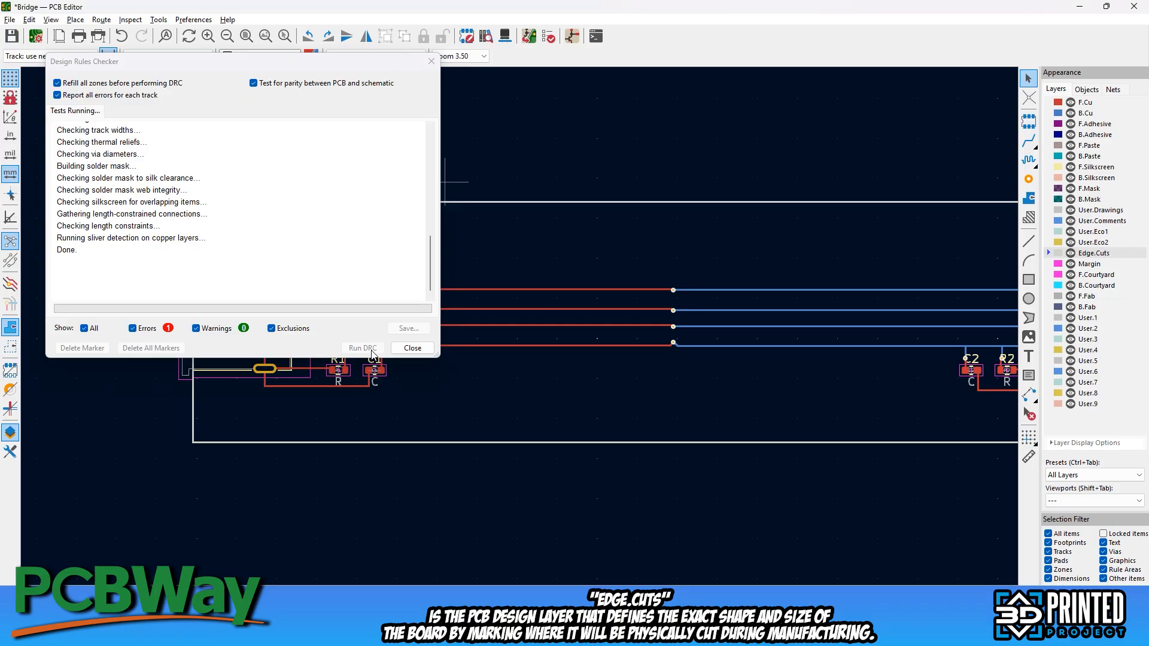
pyautogui.click(412, 350)
# Export the bill of materials as a CSV file named Bill of Material in the Bridge folder
pyautogui.click(9, 20)
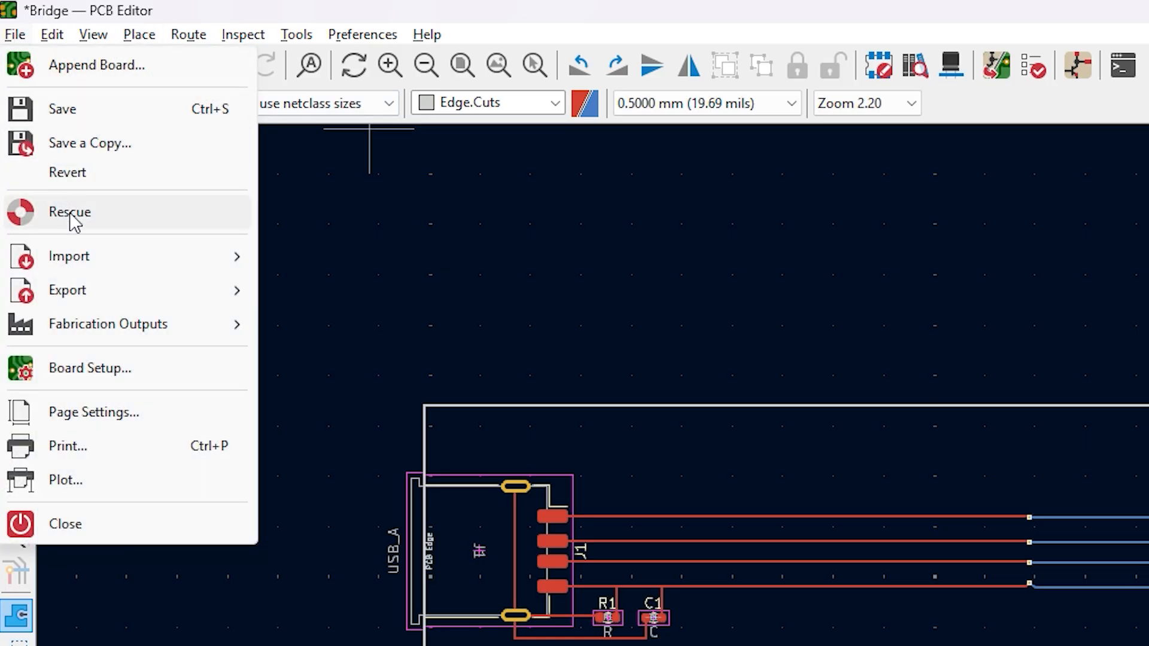
pyautogui.moveTo(136, 343)
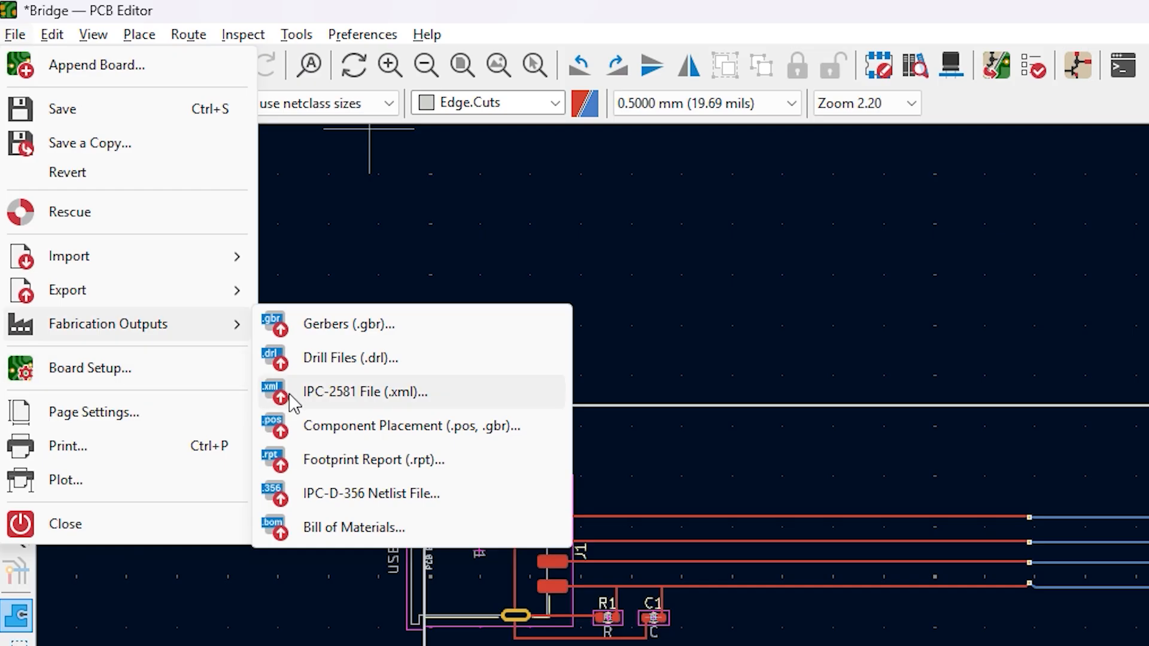
pyautogui.click(385, 526)
pyautogui.write('Bill of Material')
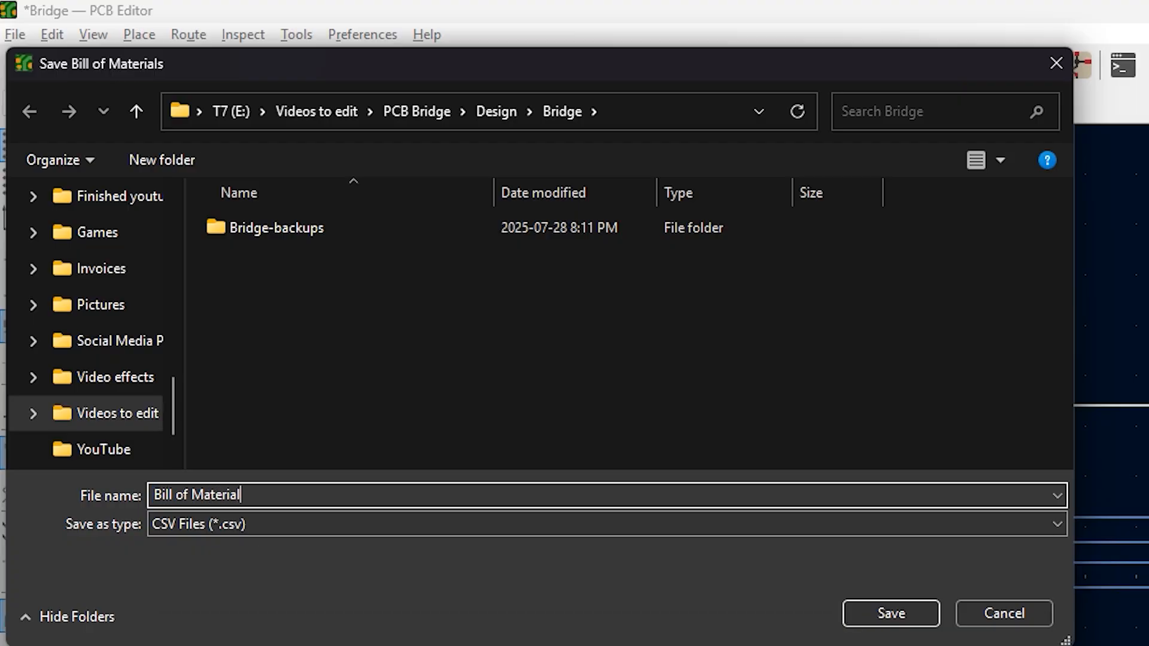
pyautogui.click(845, 604)
# Generate a single ASCII component placement file in millimetres, saved to the project folder with a relative path
pyautogui.click(14, 35)
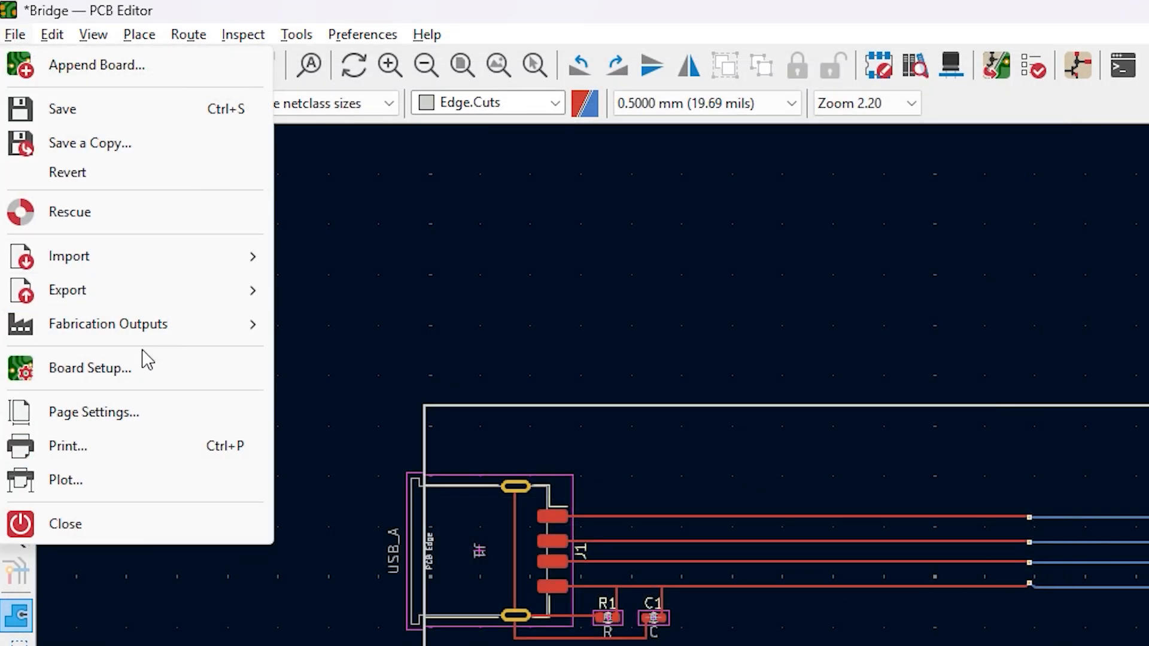
pyautogui.moveTo(142, 330)
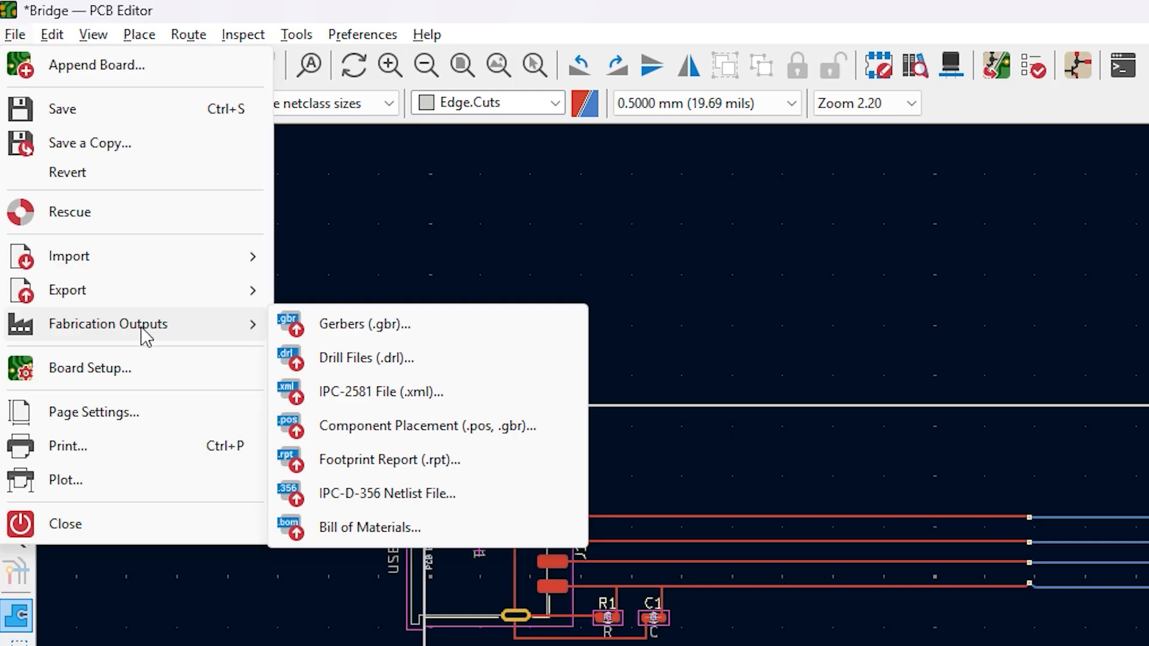
pyautogui.click(378, 441)
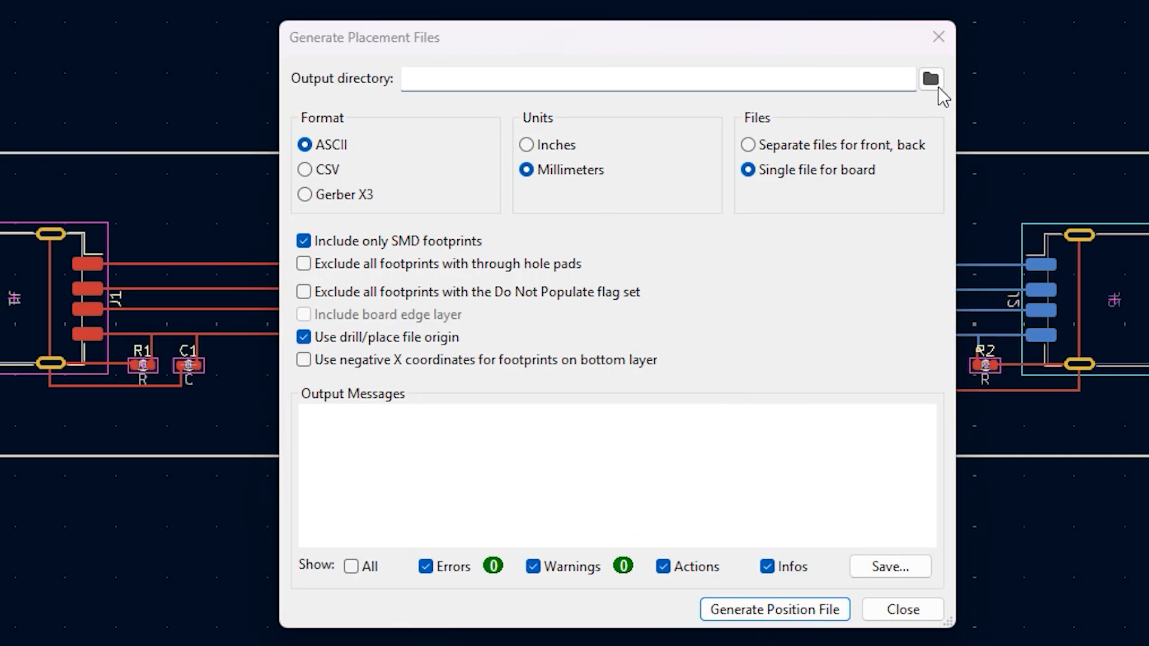
pyautogui.click(931, 78)
pyautogui.click(1138, 623)
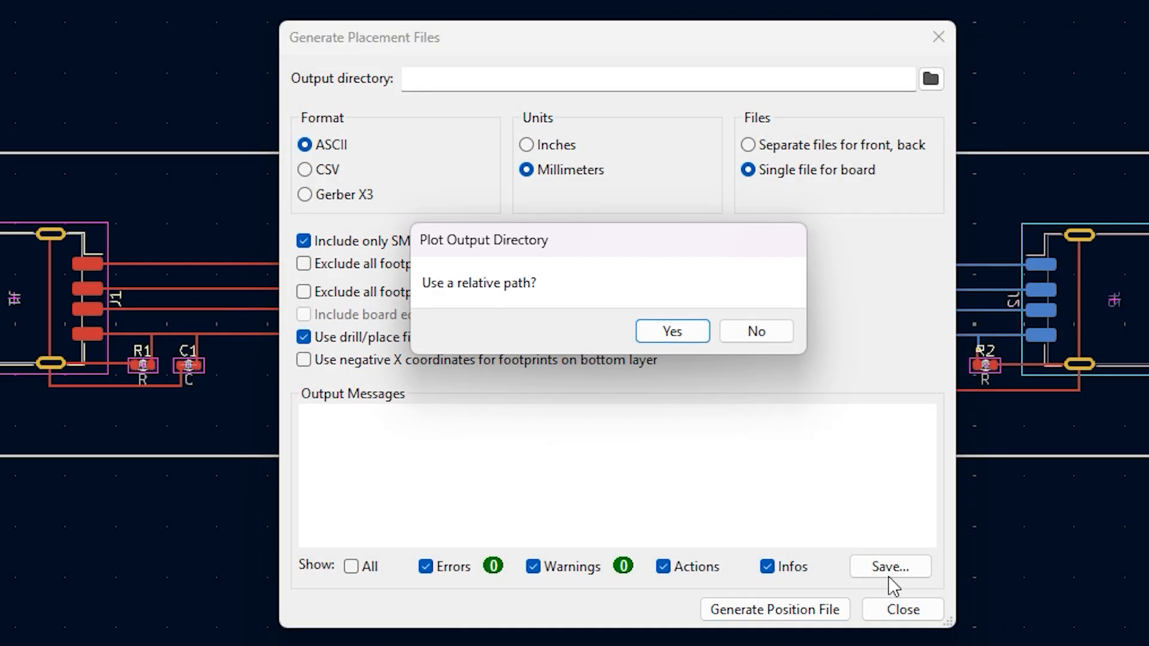
pyautogui.click(672, 332)
pyautogui.click(770, 611)
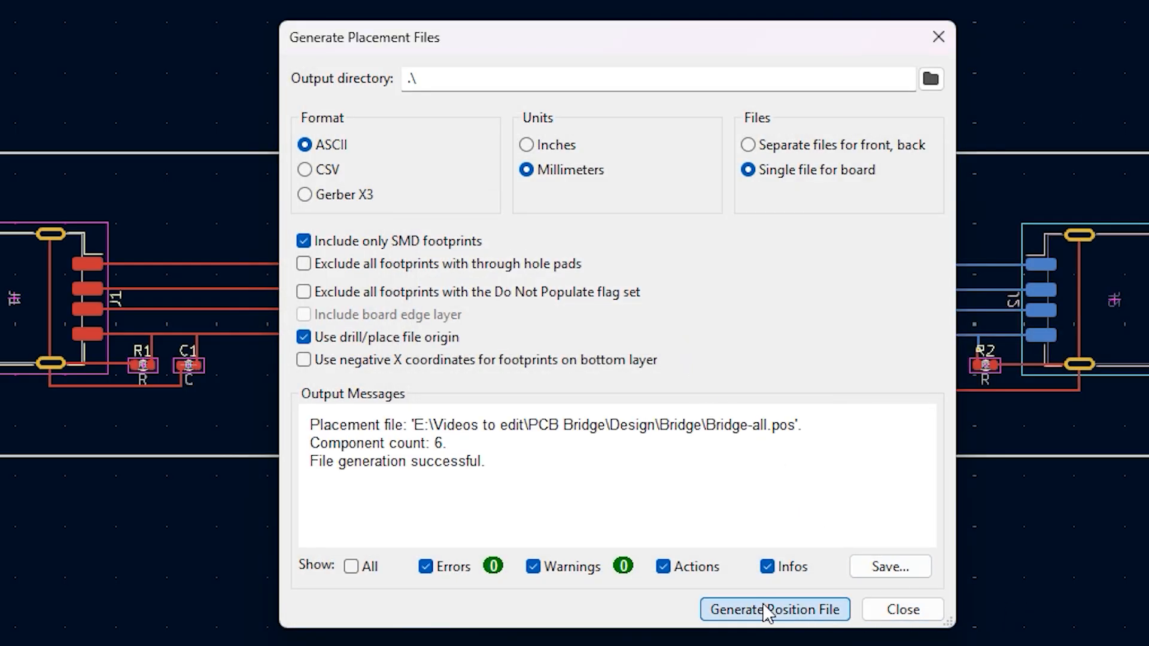
pyautogui.click(903, 611)
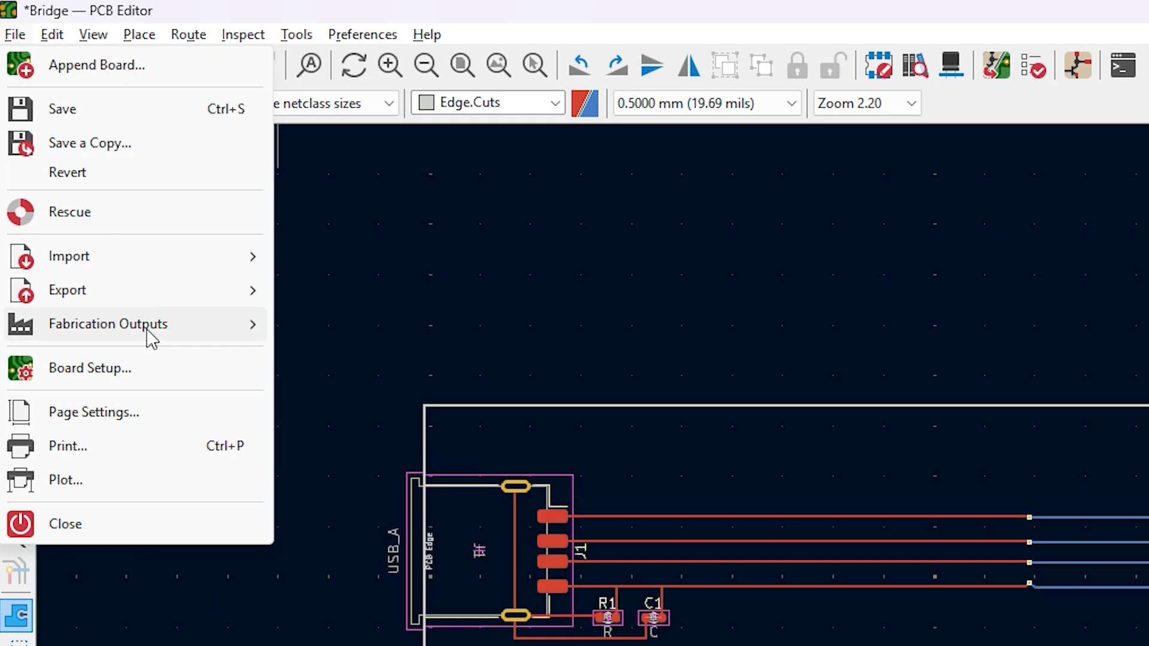
# Generate the Excellon drill file in millimetres with PTH and NPTH holes in a single file
pyautogui.moveTo(151, 337)
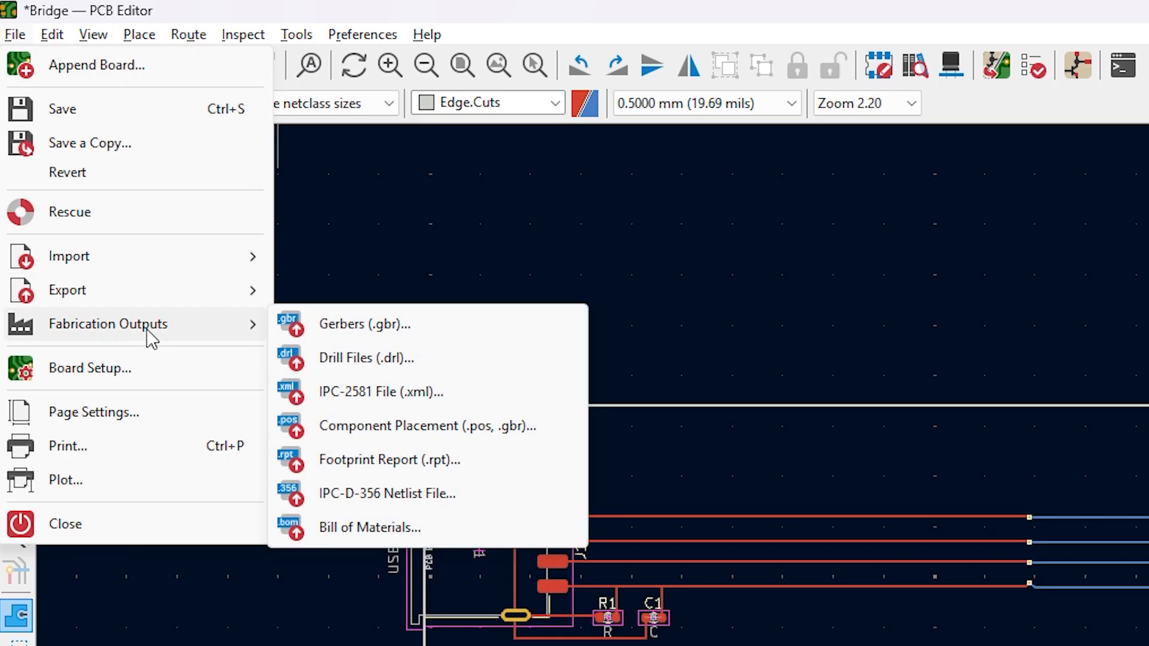
pyautogui.click(366, 358)
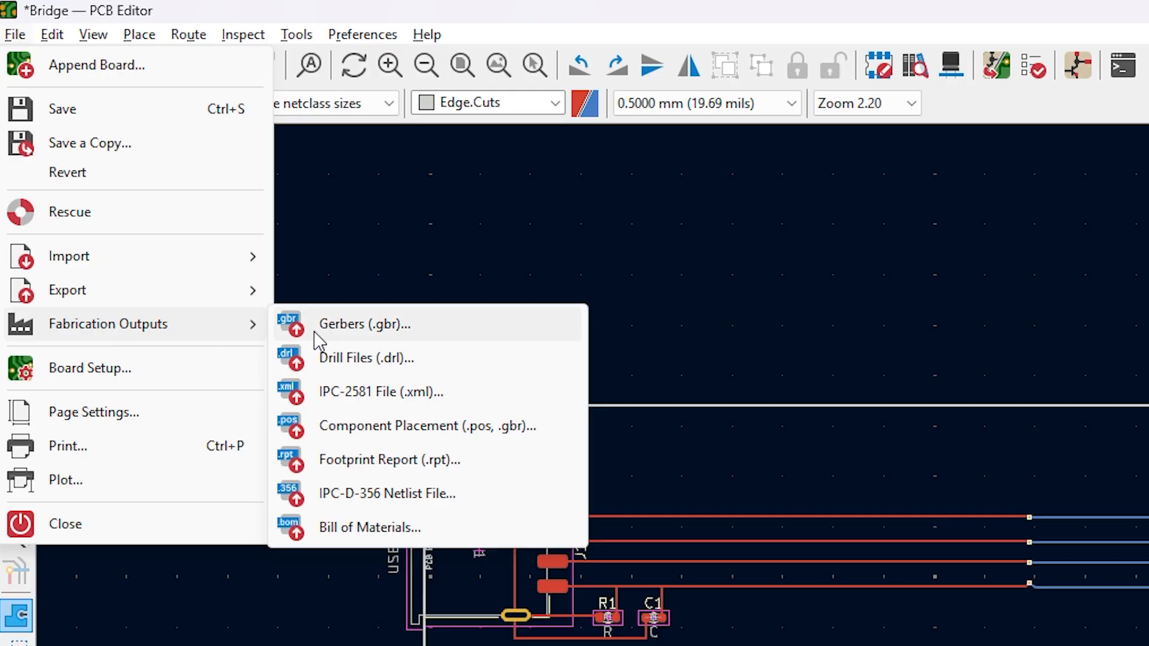
# Plot the copper, paste, silkscreen, mask and Edge.Cuts layers as Gerber files with a job file into the Bridge project folder
pyautogui.click(315, 333)
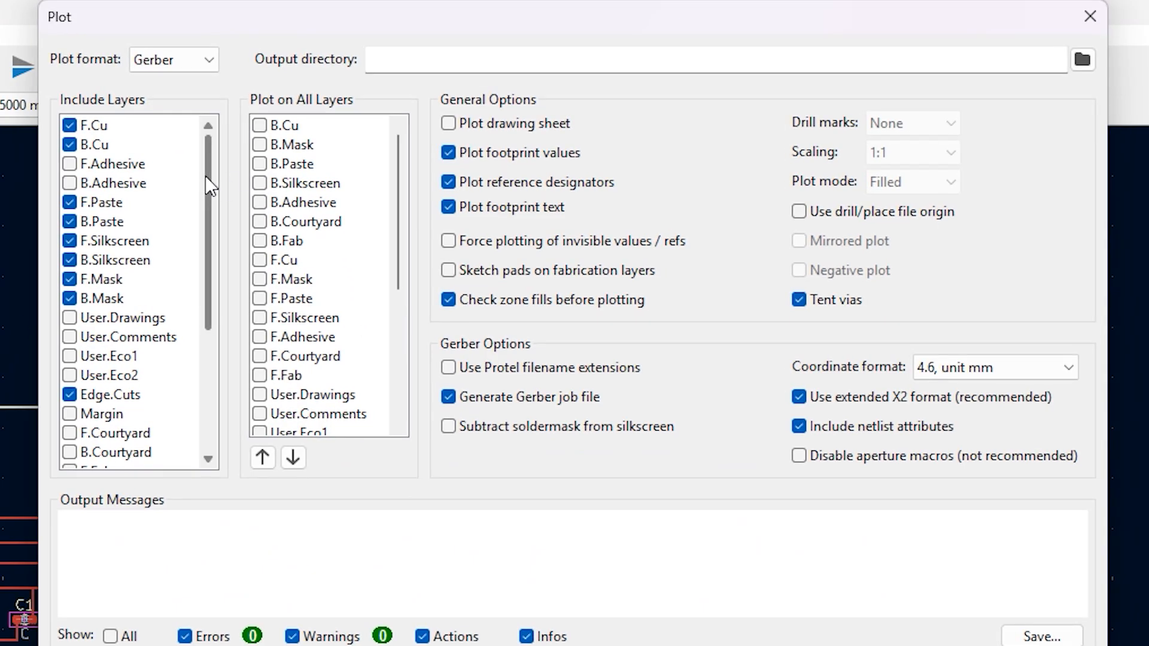
pyautogui.moveTo(207, 177); pyautogui.dragTo(228, 149)
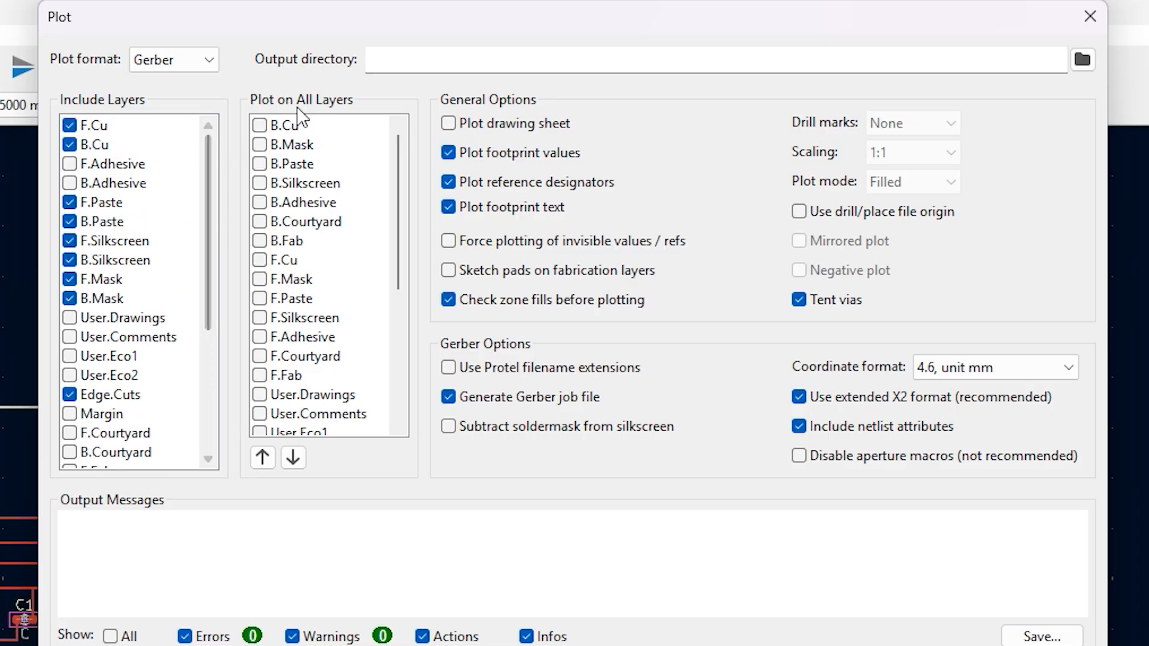
pyautogui.click(1082, 59)
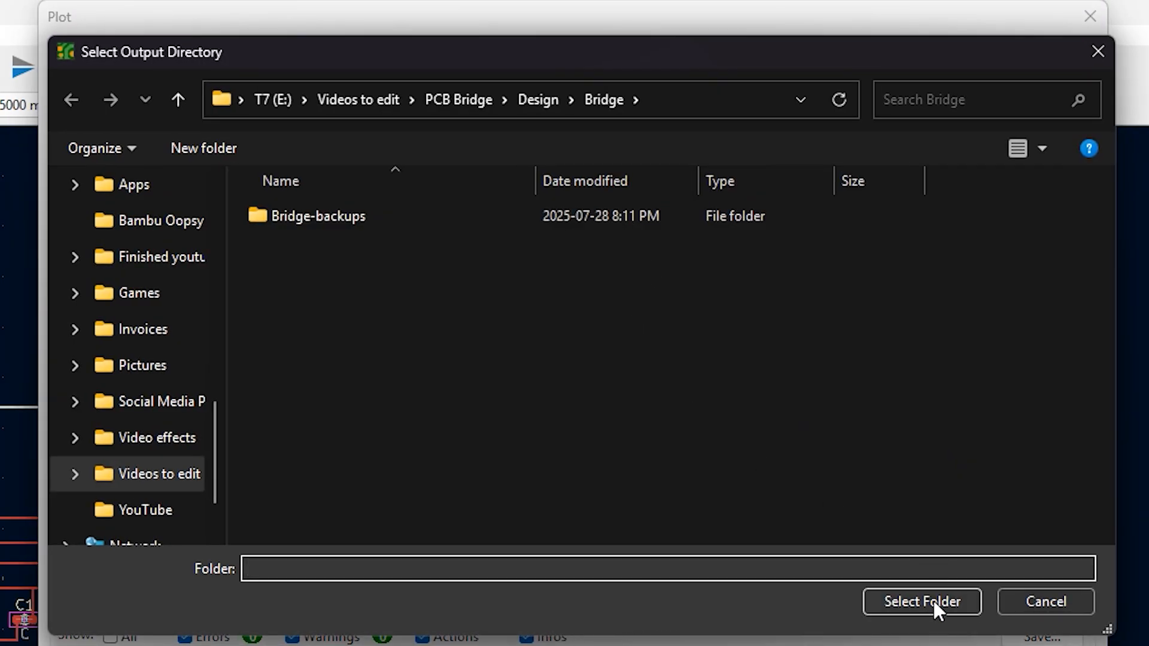
pyautogui.click(933, 601)
pyautogui.click(626, 366)
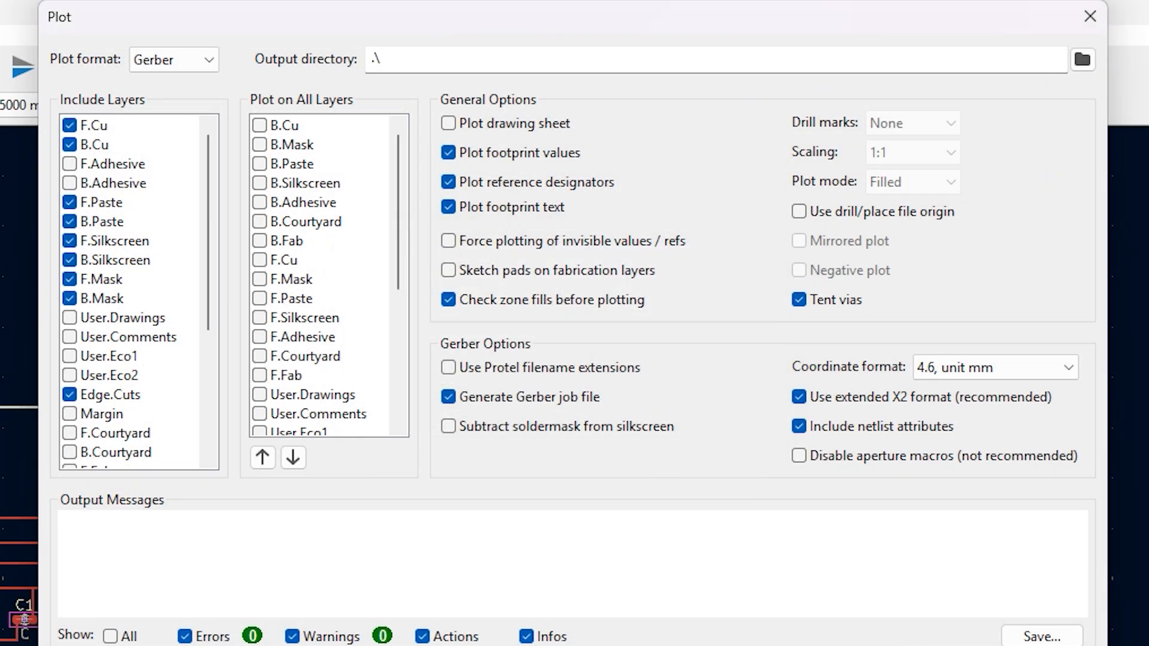
pyautogui.click(811, 589)
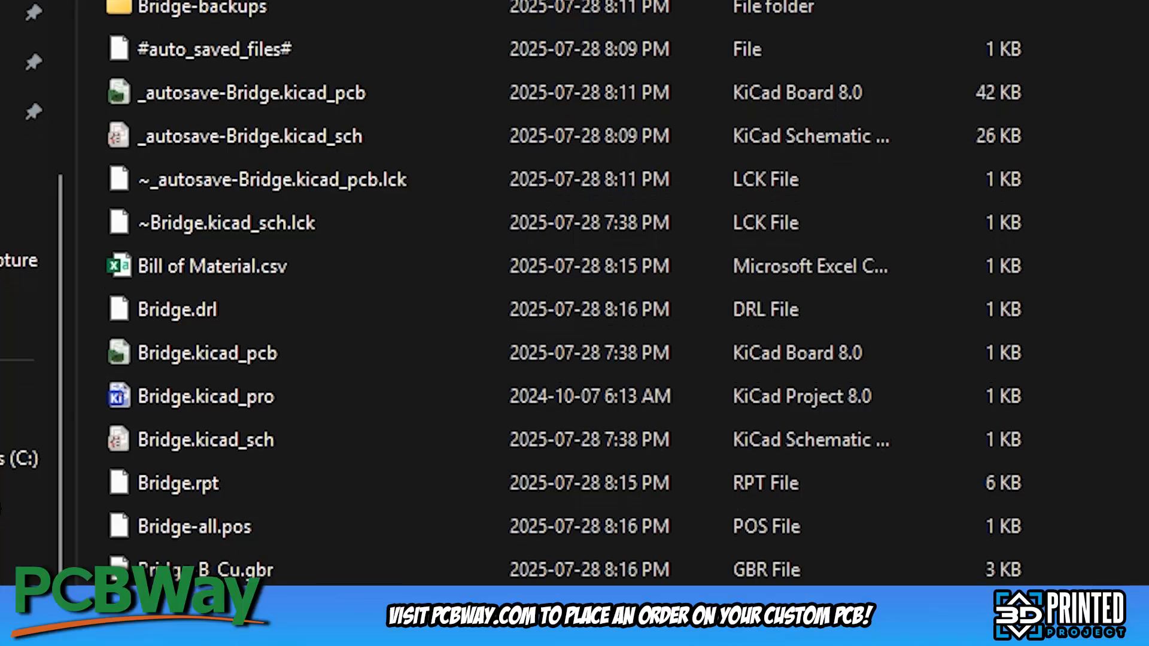
pyautogui.scroll(-3, 539, 299)
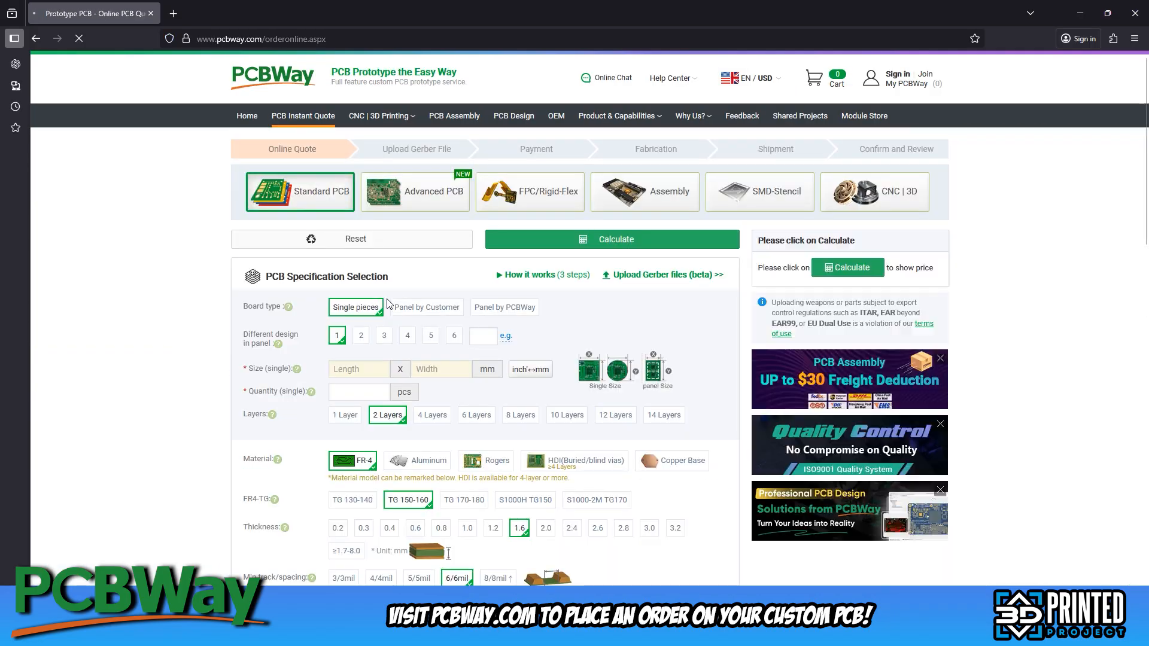
# Switch to the PCBWay quote page and upload PCB USB Bridge GRB.zip as the Gerber file
pyautogui.click(682, 276)
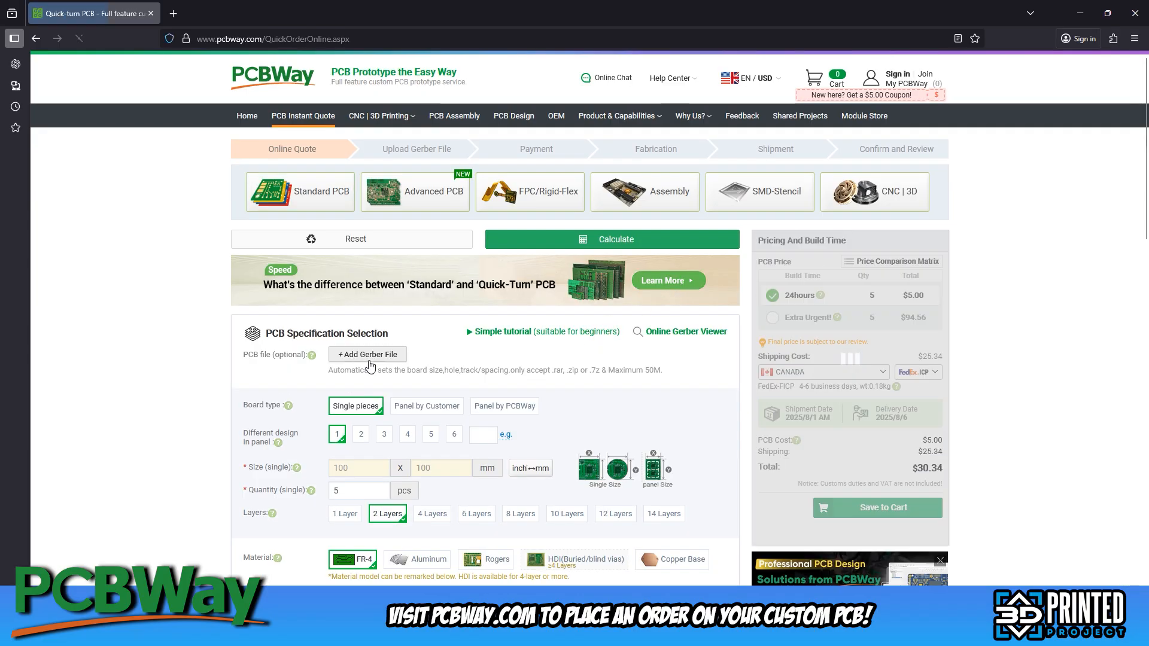
pyautogui.click(354, 358)
pyautogui.click(386, 278)
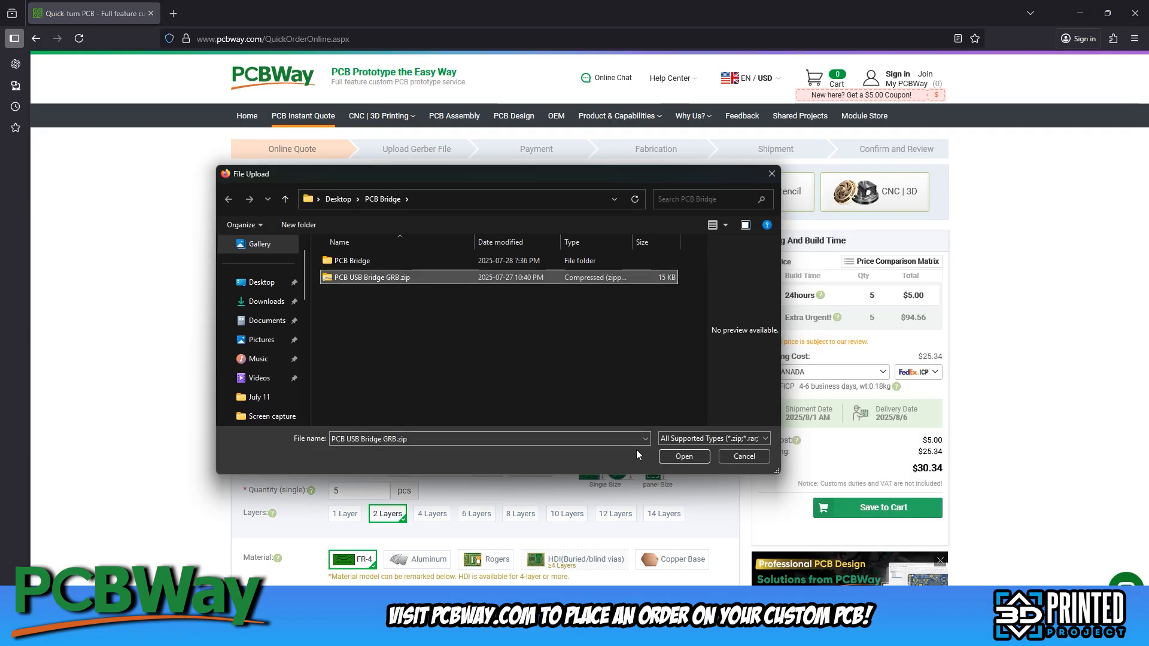
pyautogui.click(682, 457)
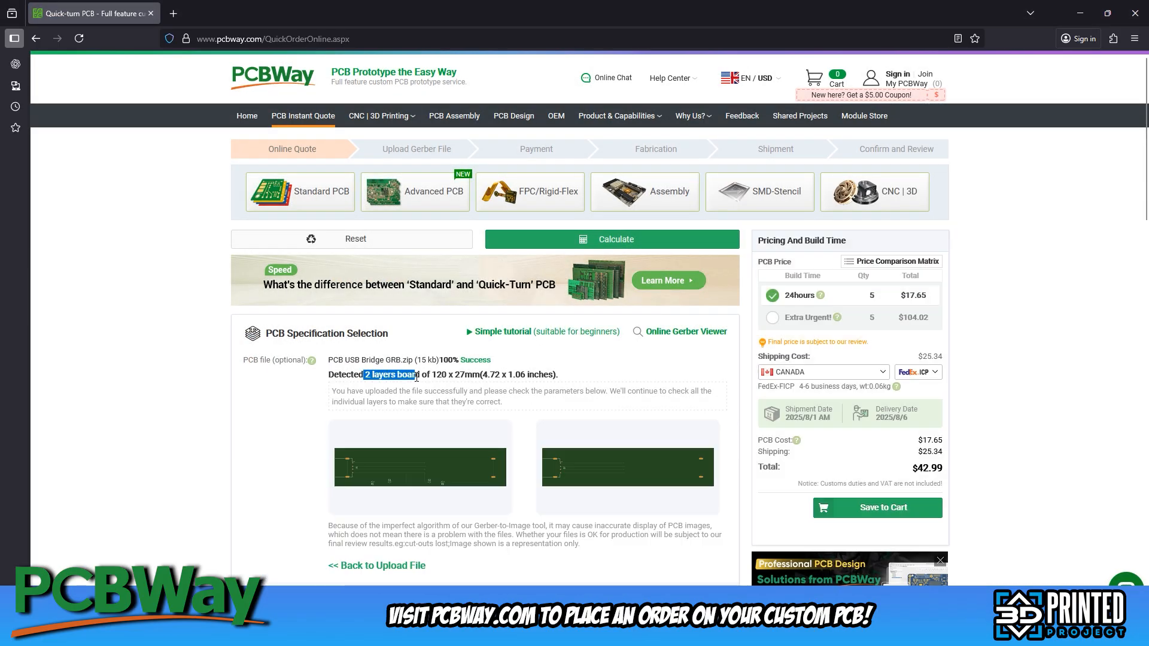
# Review the detected board specifications and set the PCB thickness to 2.0 mm
pyautogui.scroll(-2, 428, 457)
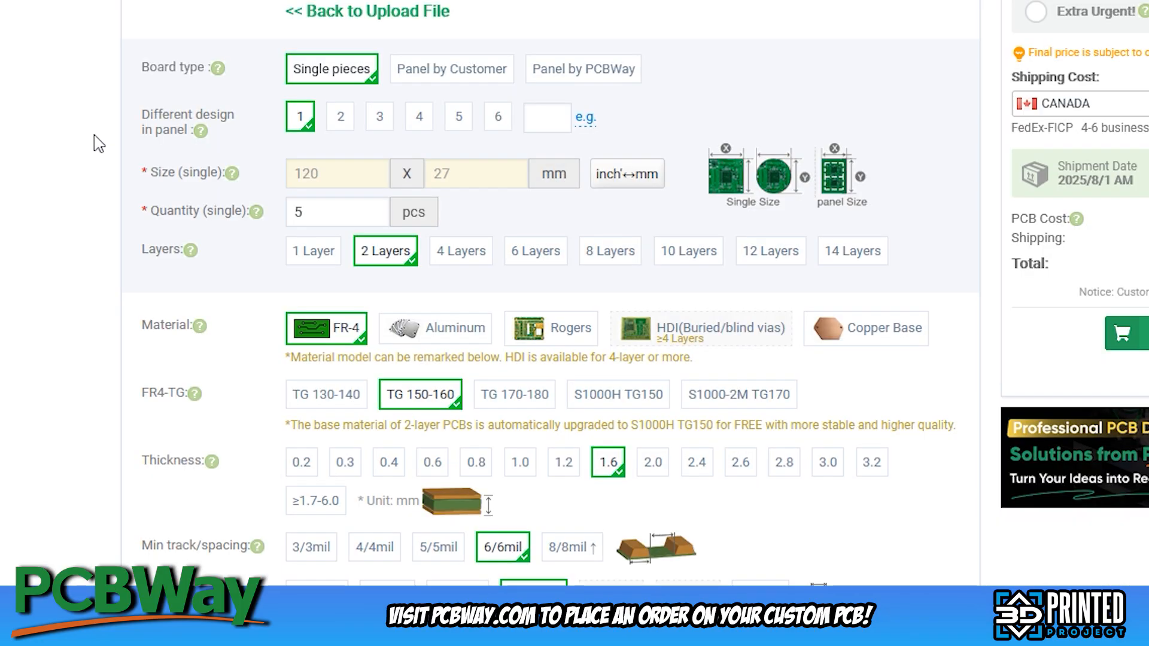
pyautogui.middleClick(93, 161)
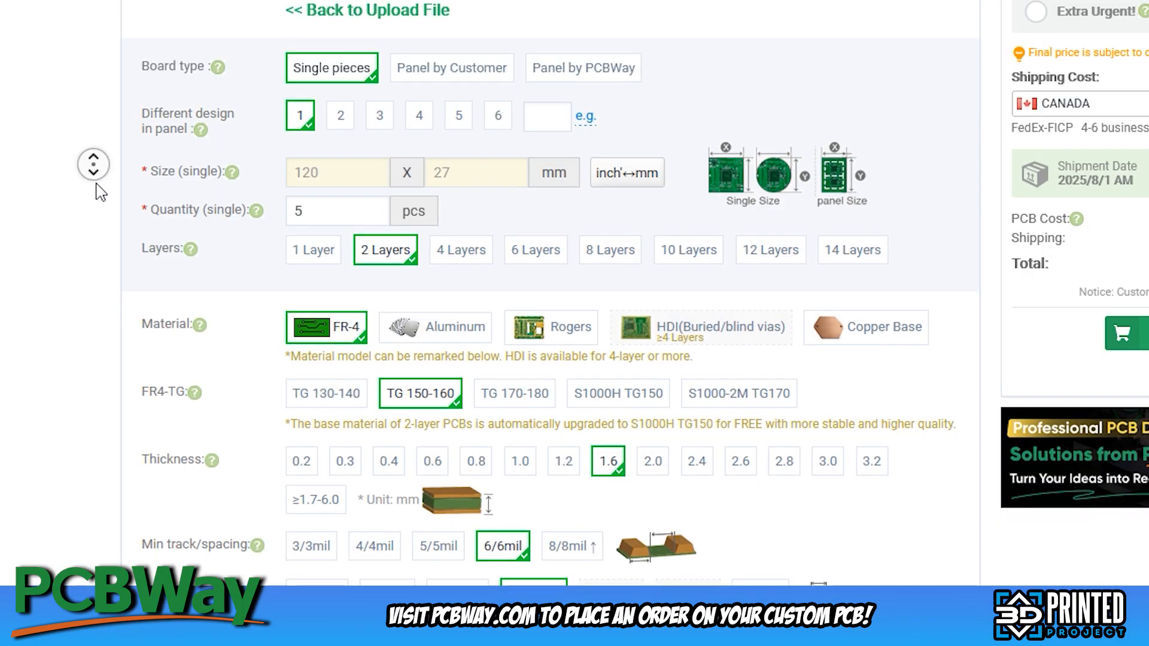
pyautogui.middleClick(97, 195)
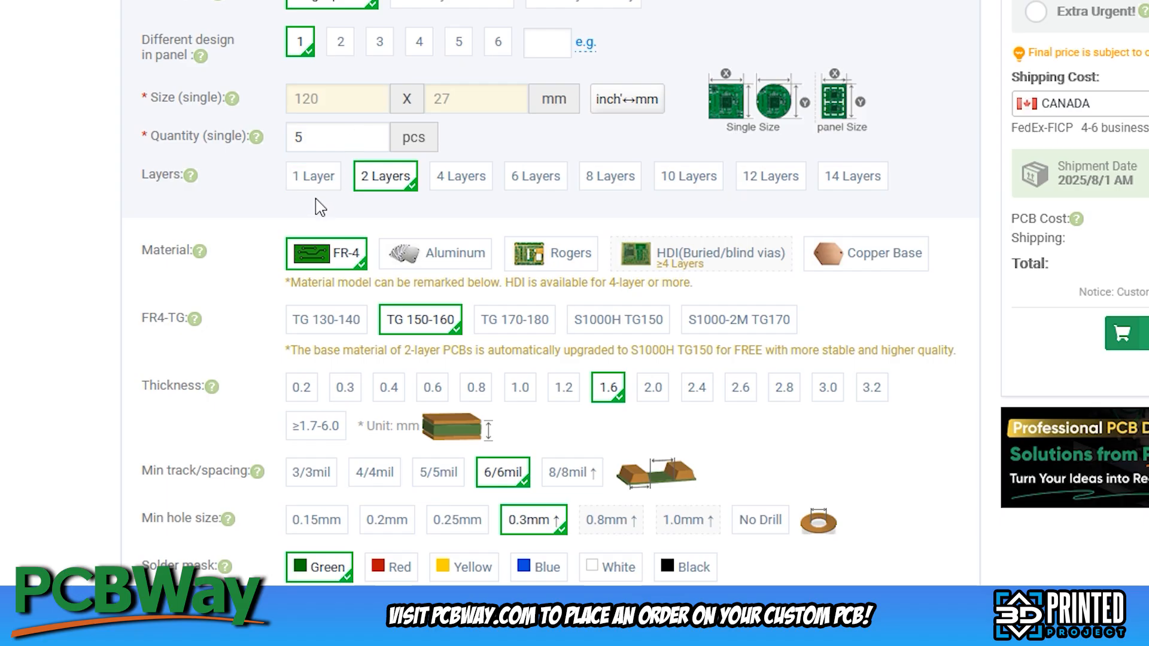
pyautogui.scroll(-2, 271, 260)
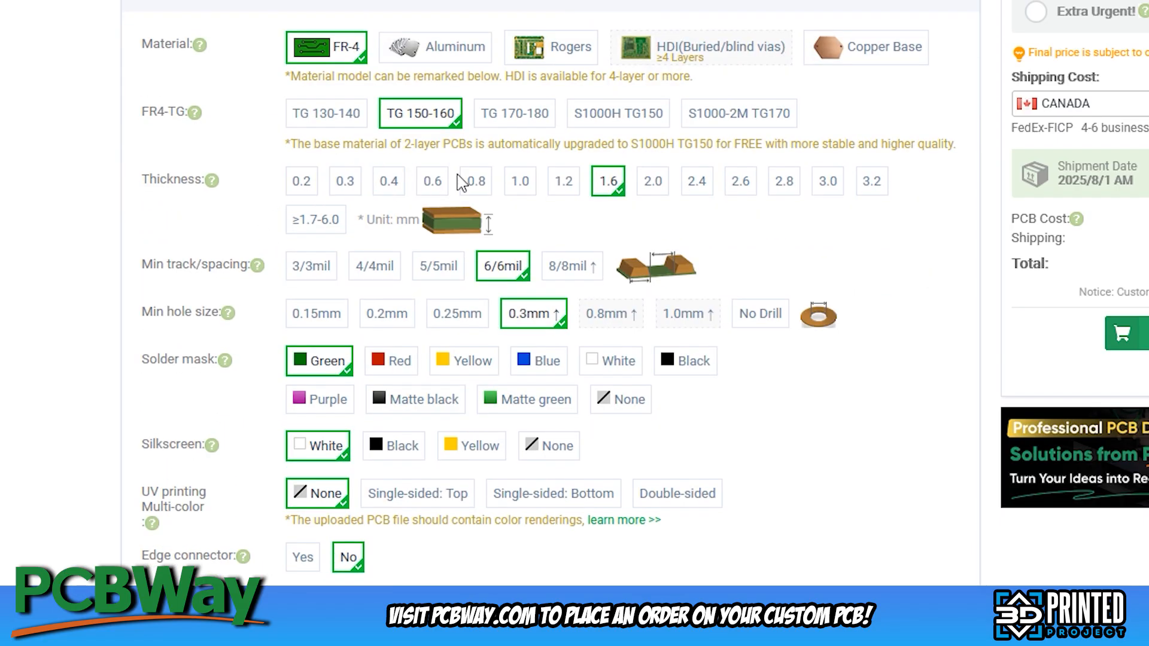
pyautogui.click(653, 180)
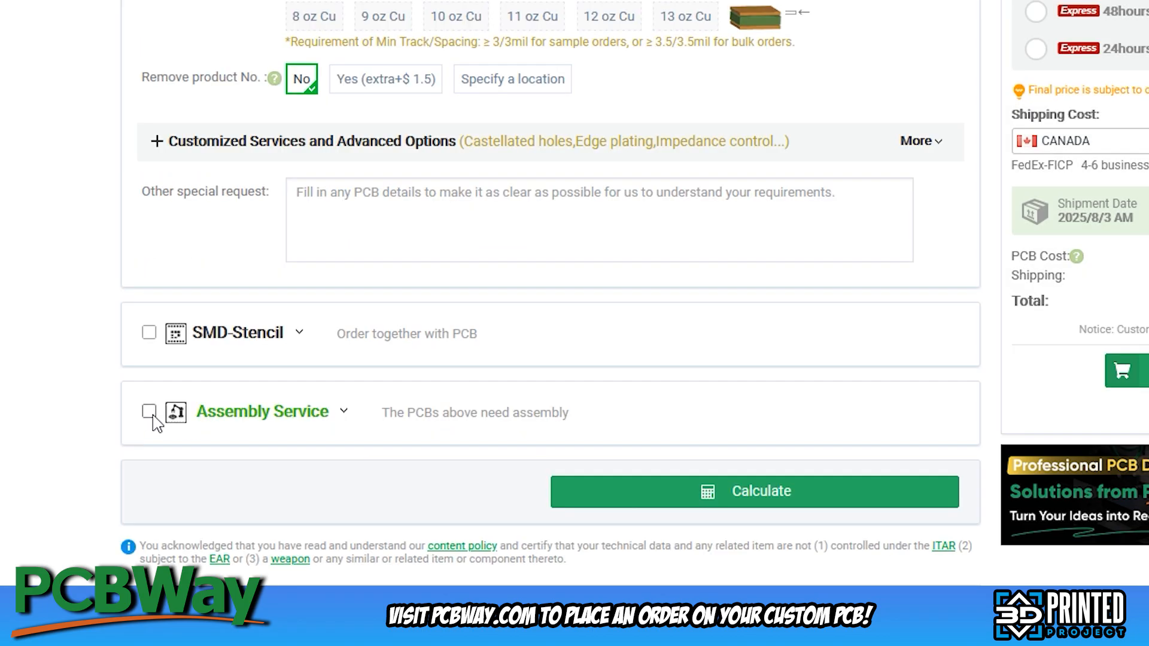
# Add the assembly service for 5 pieces to the order and accept alternatives or substitutes made in China
pyautogui.click(149, 412)
pyautogui.scroll(-2, 169, 383)
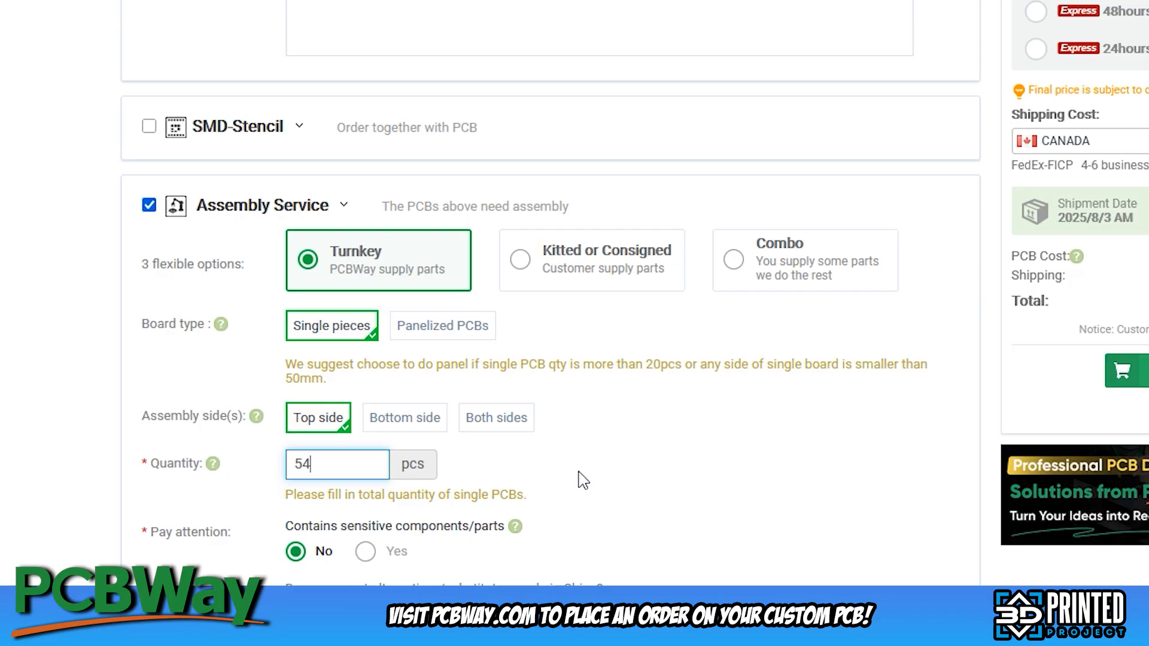
pyautogui.click(687, 467)
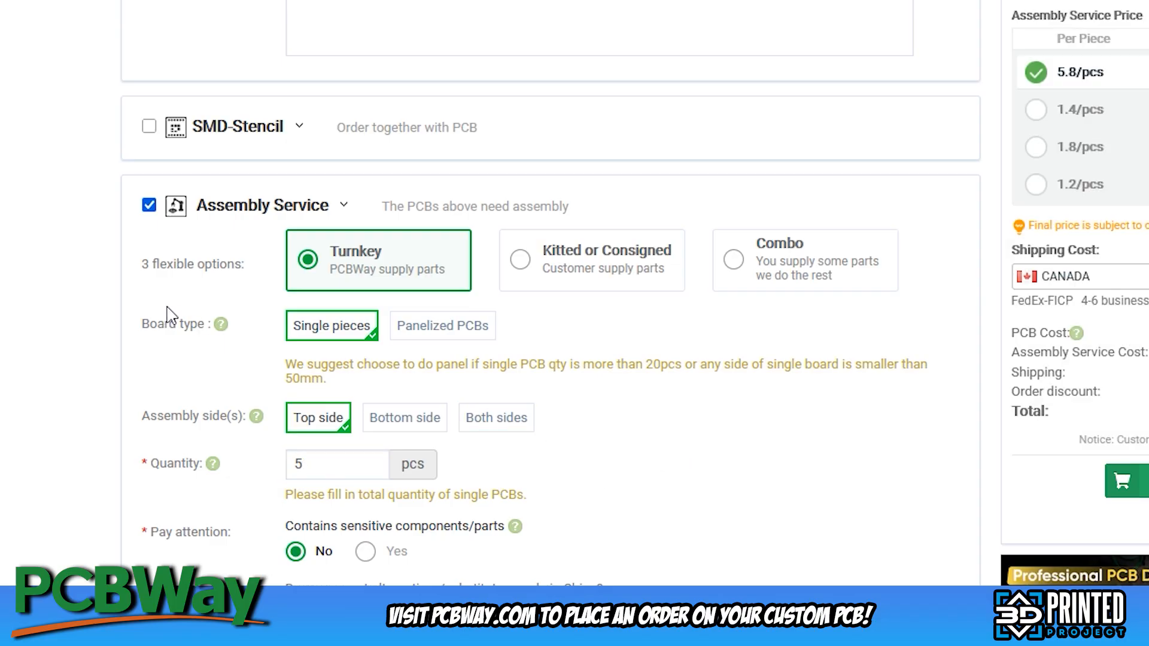
pyautogui.scroll(-3, 335, 335)
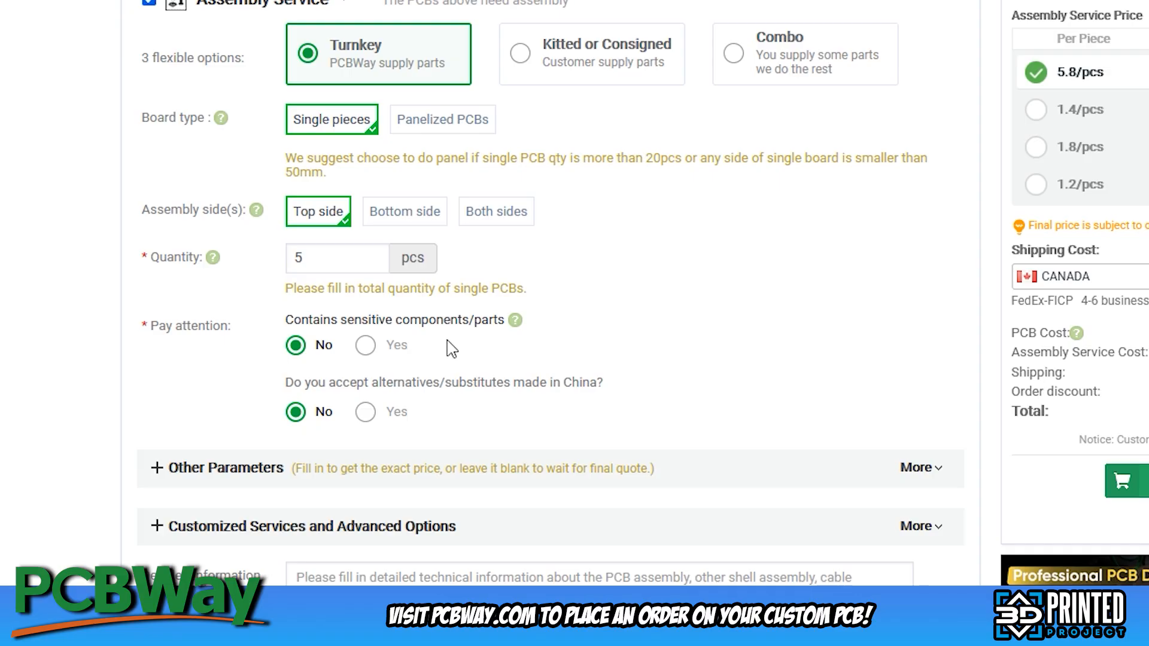
pyautogui.click(363, 412)
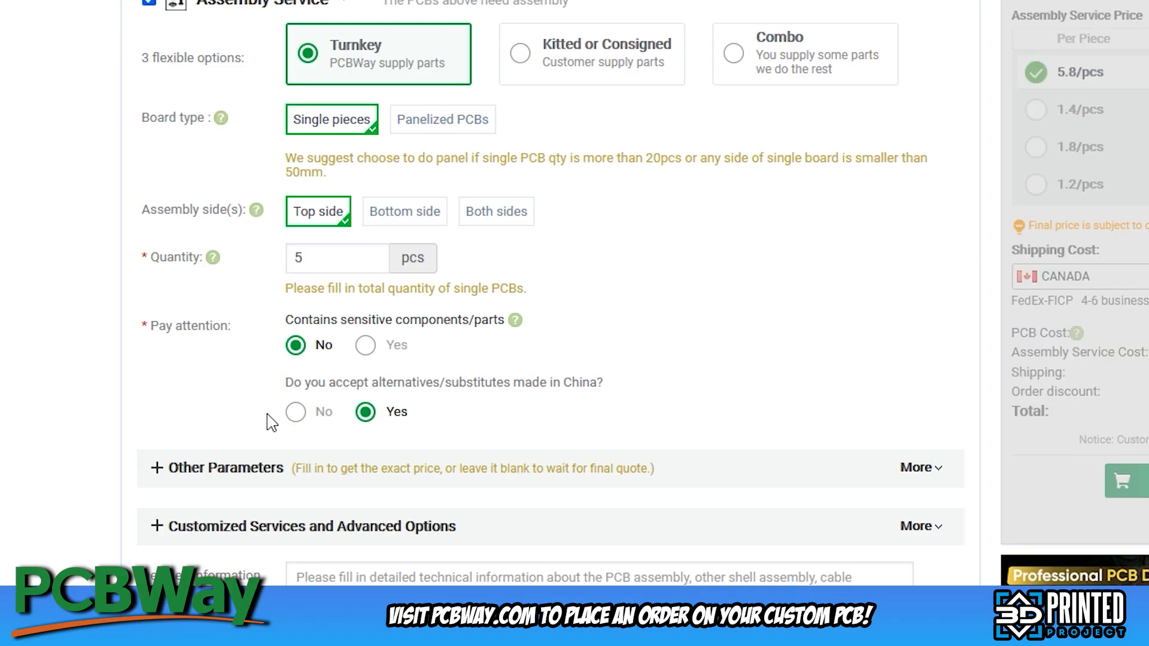
pyautogui.scroll(-3, 203, 455)
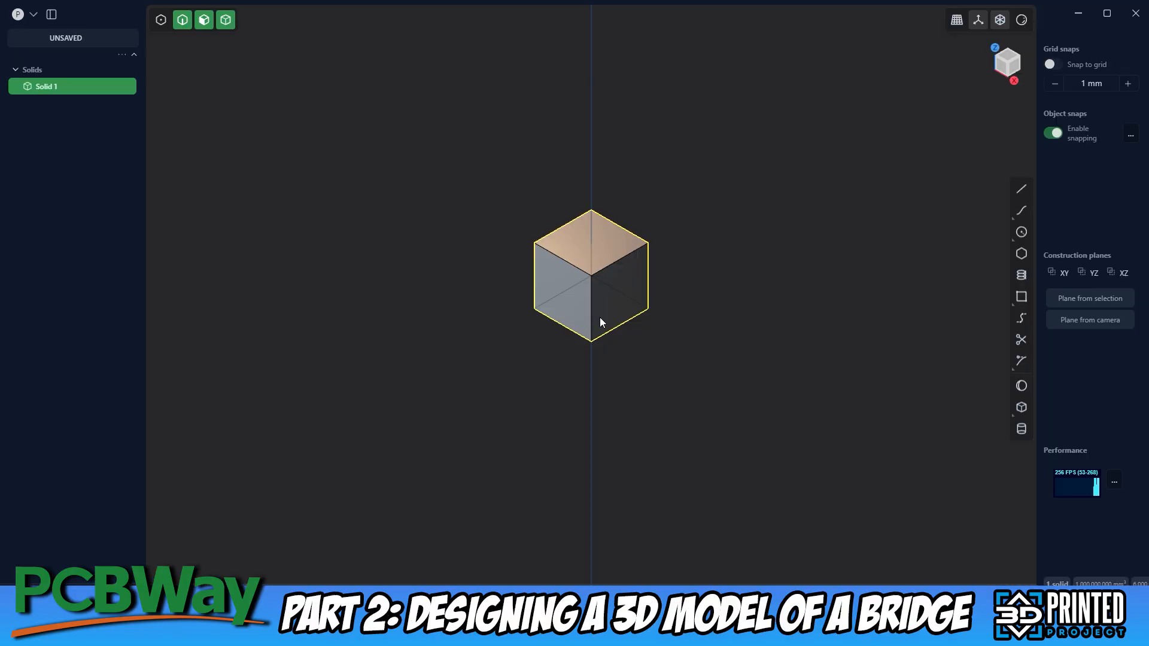
# Switch to Plasticity and draw a 120 × 30 mm corner rectangle from the origin in an emptied scene's top view
pyautogui.press('Delete')
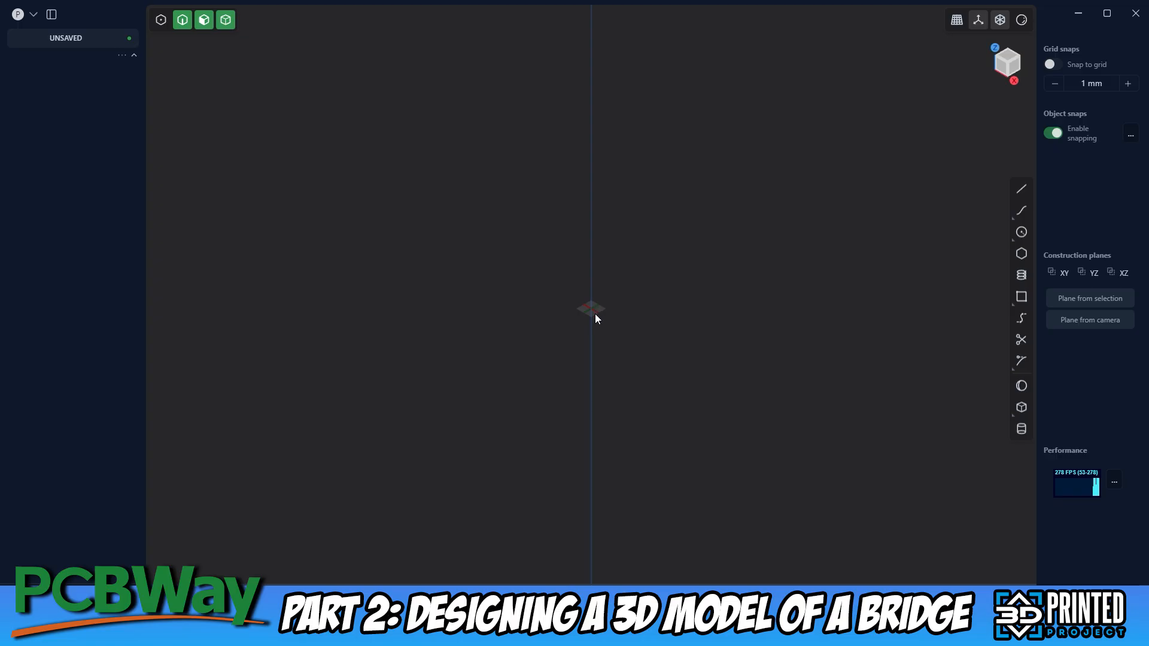
pyautogui.scroll(5, 604, 561)
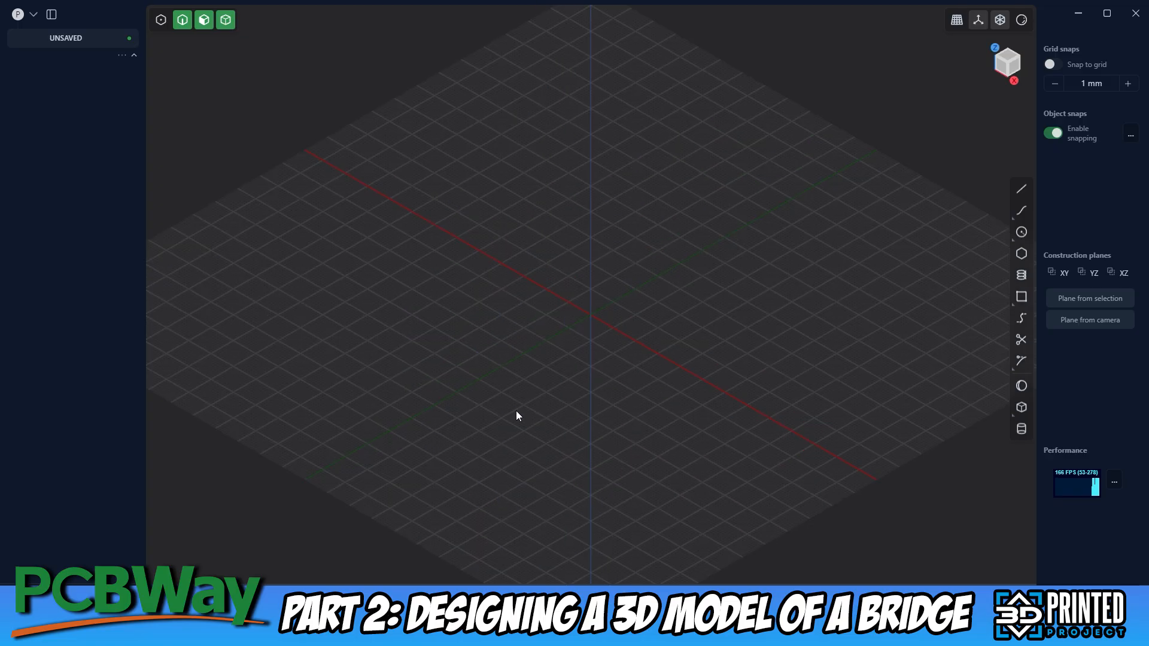
pyautogui.click(1009, 59)
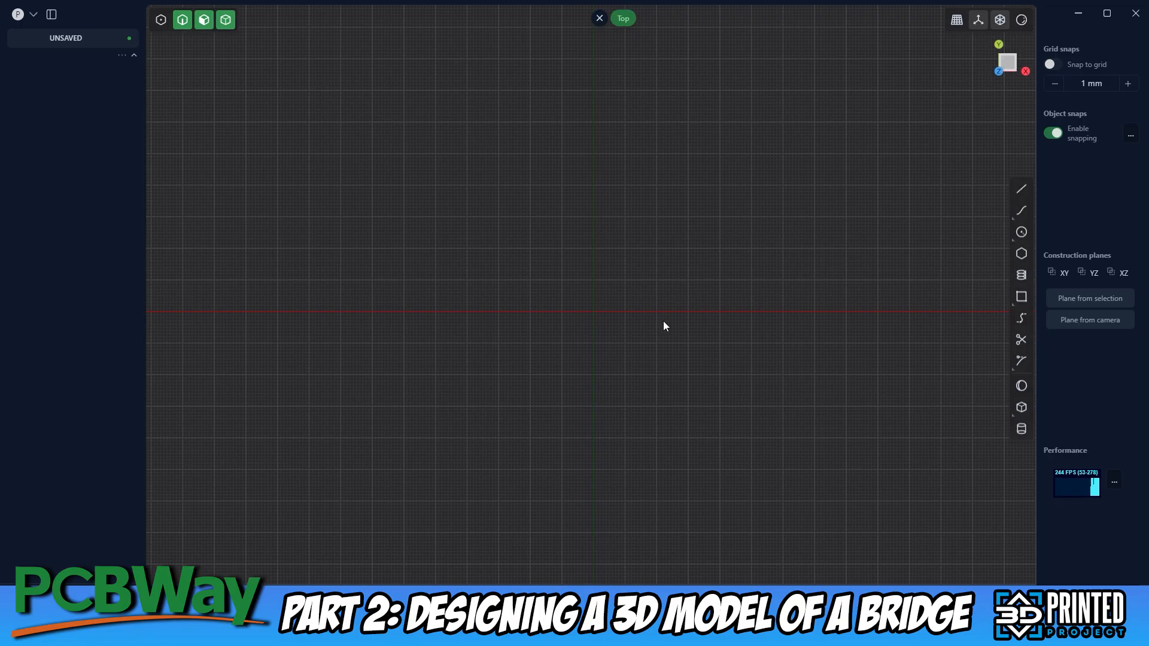
pyautogui.click(1024, 297)
pyautogui.click(593, 311)
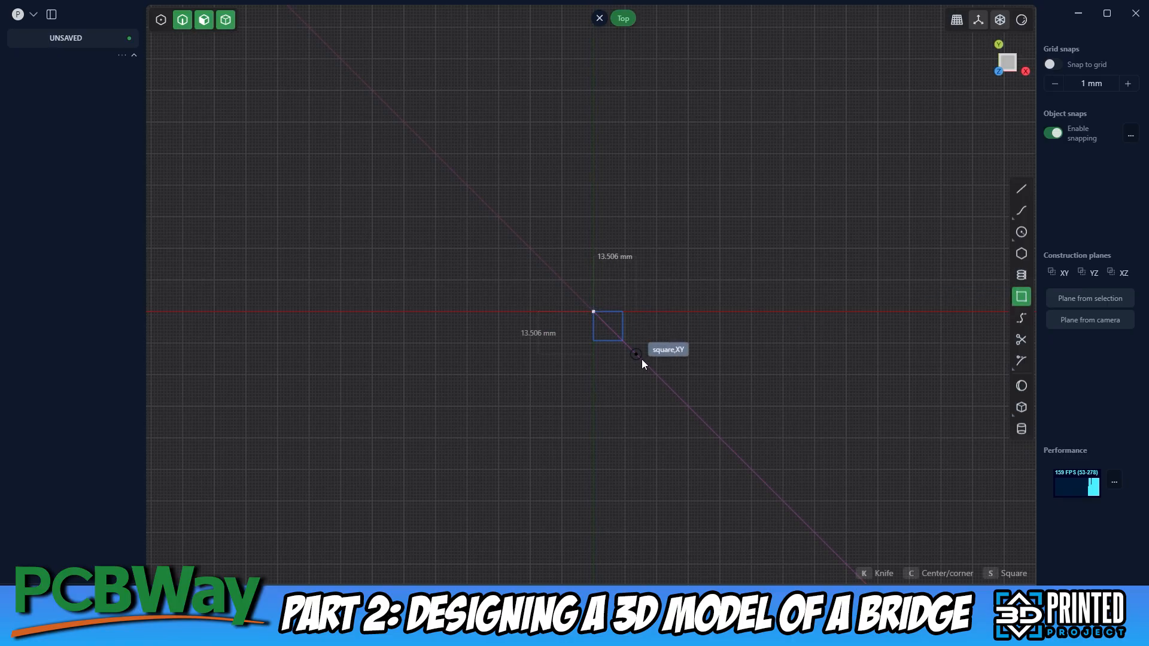
pyautogui.press('Tab')
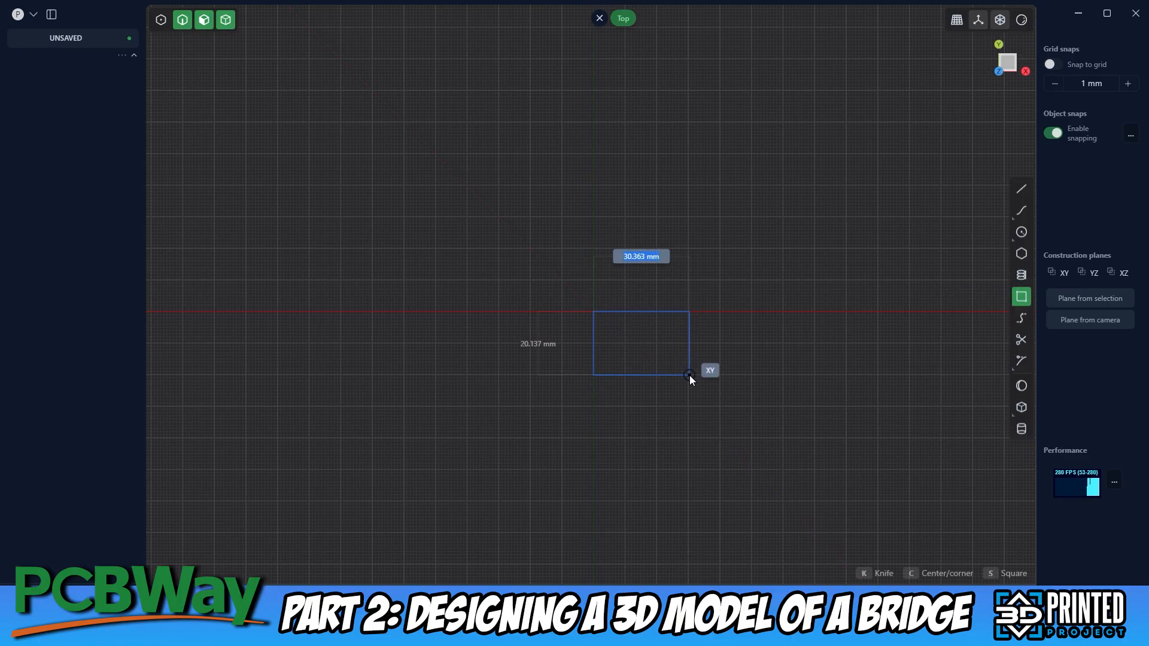
pyautogui.write('120')
pyautogui.press('Tab')
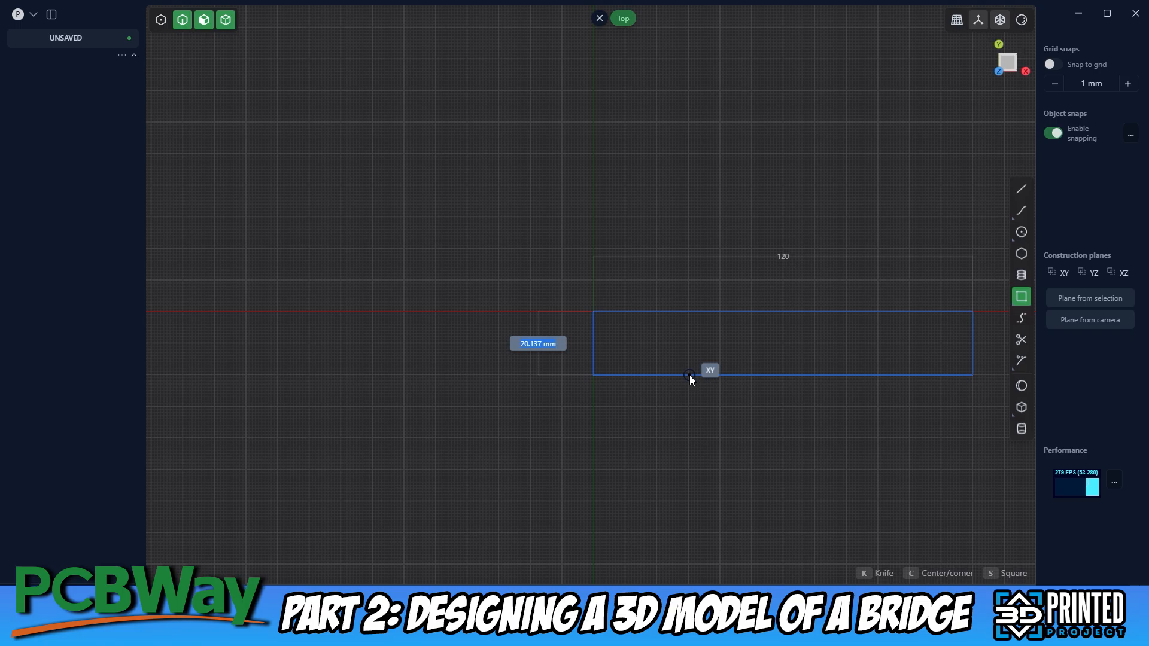
pyautogui.write('30')
pyautogui.press('Return')
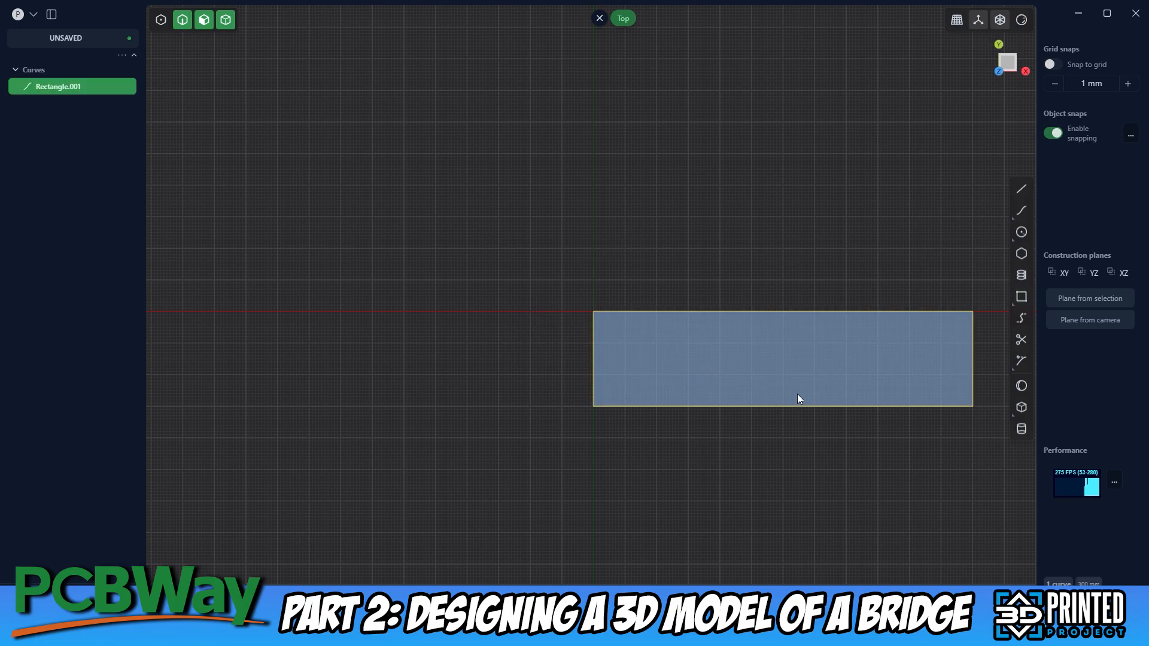
# Extrude the 120 × 30 mm rectangle region by 2 mm to form the bridge deck
pyautogui.moveTo(783, 448); pyautogui.dragTo(585, 401, button='right')
pyautogui.moveTo(589, 322); pyautogui.dragTo(567, 264, button='middle')
pyautogui.press('e')
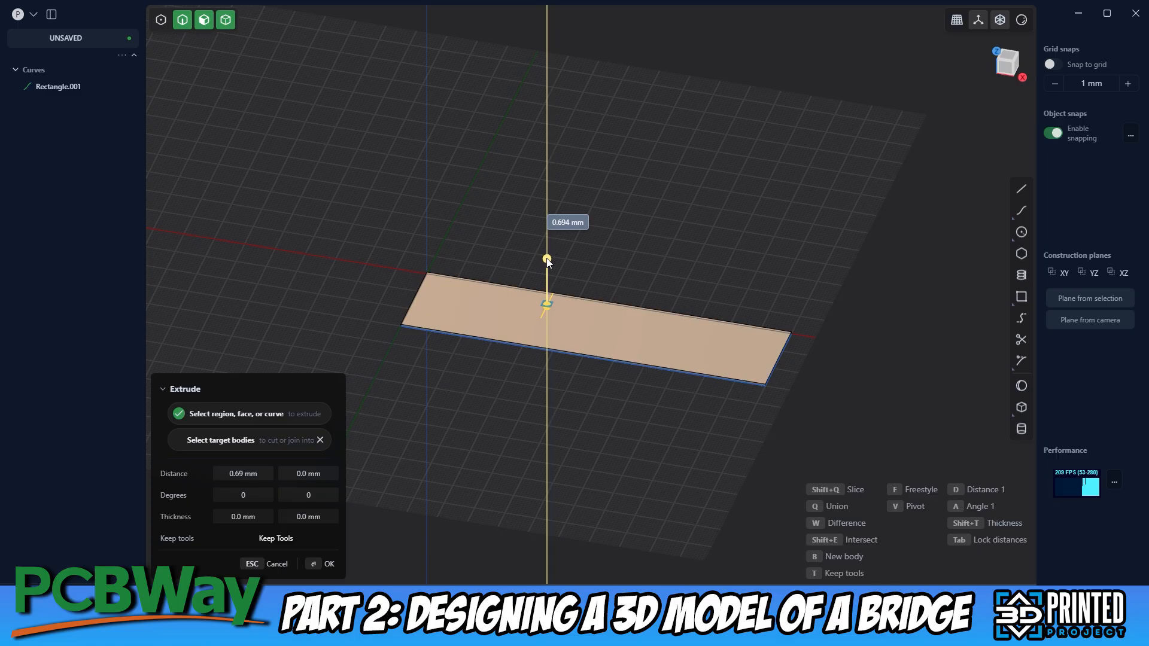
pyautogui.moveTo(547, 260); pyautogui.dragTo(547, 258)
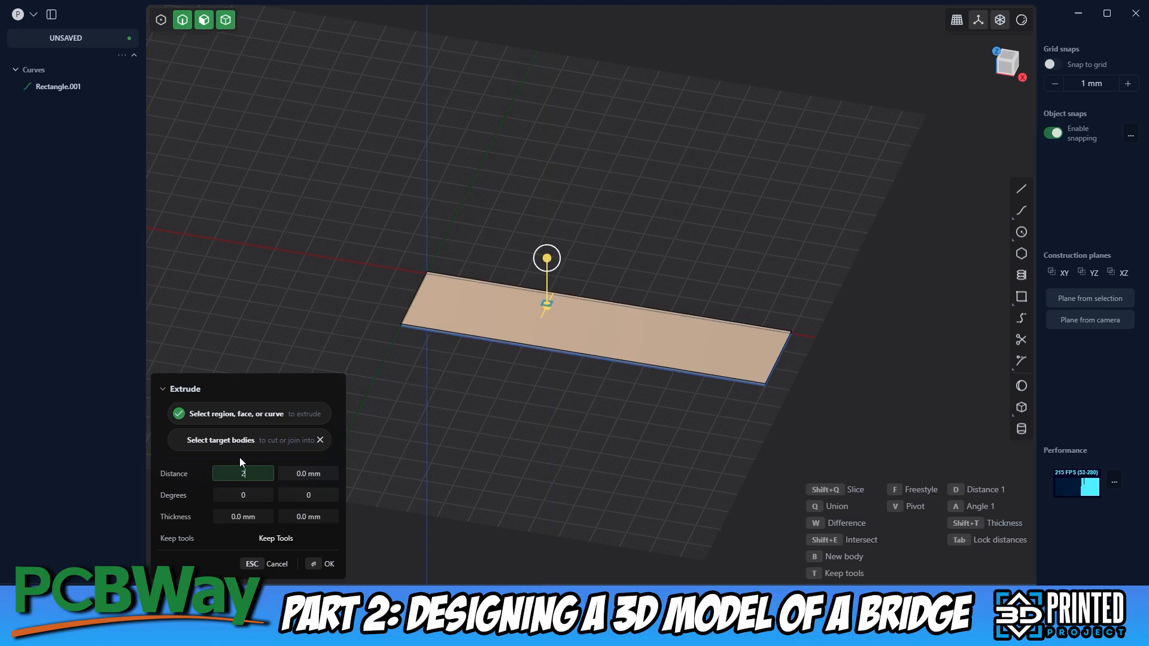
pyautogui.press('Return')
pyautogui.click(321, 564)
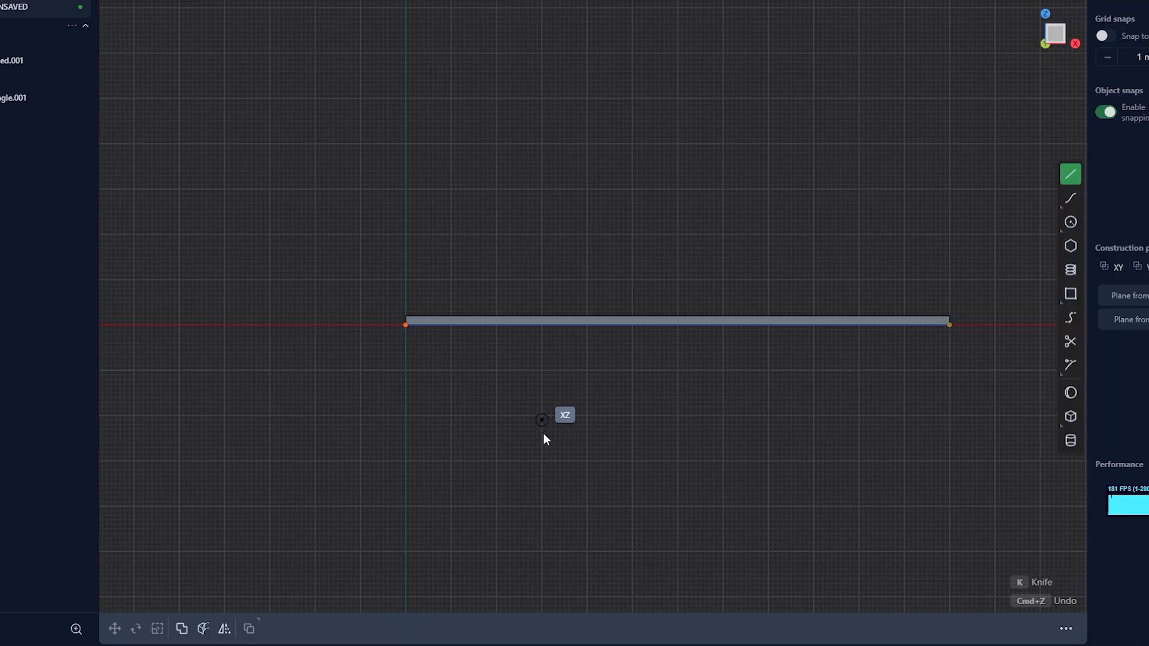
# Draw a vertical line about 55 mm long on the XZ plane, crossing the deck about 30 mm from its origin end
pyautogui.click(541, 462)
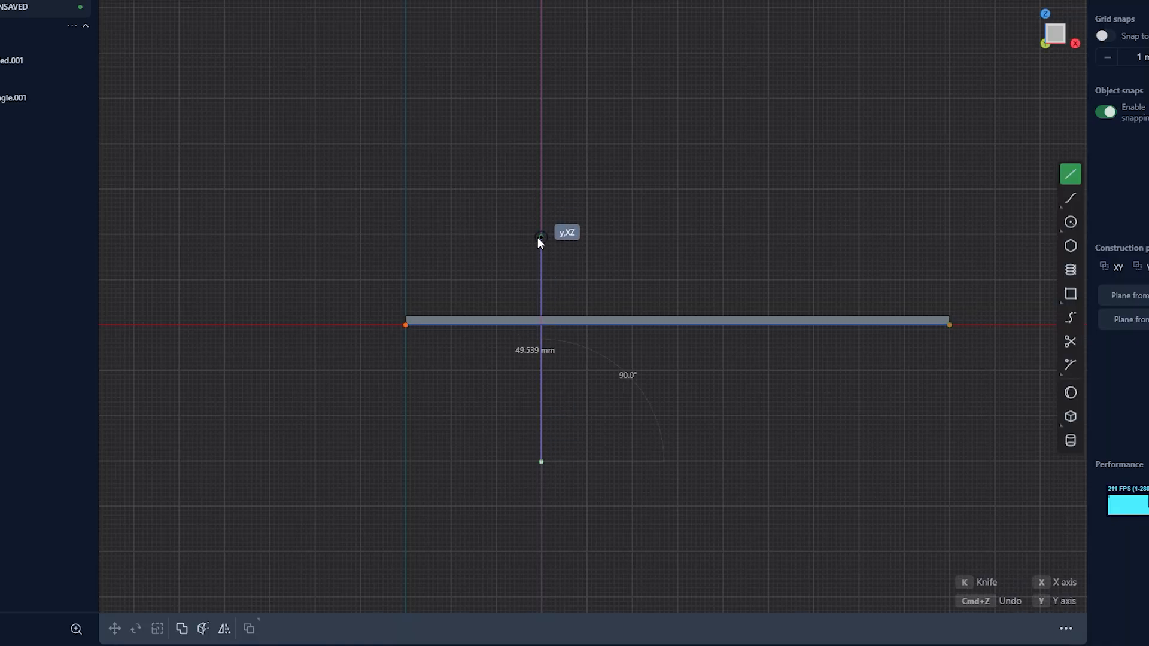
pyautogui.click(541, 211)
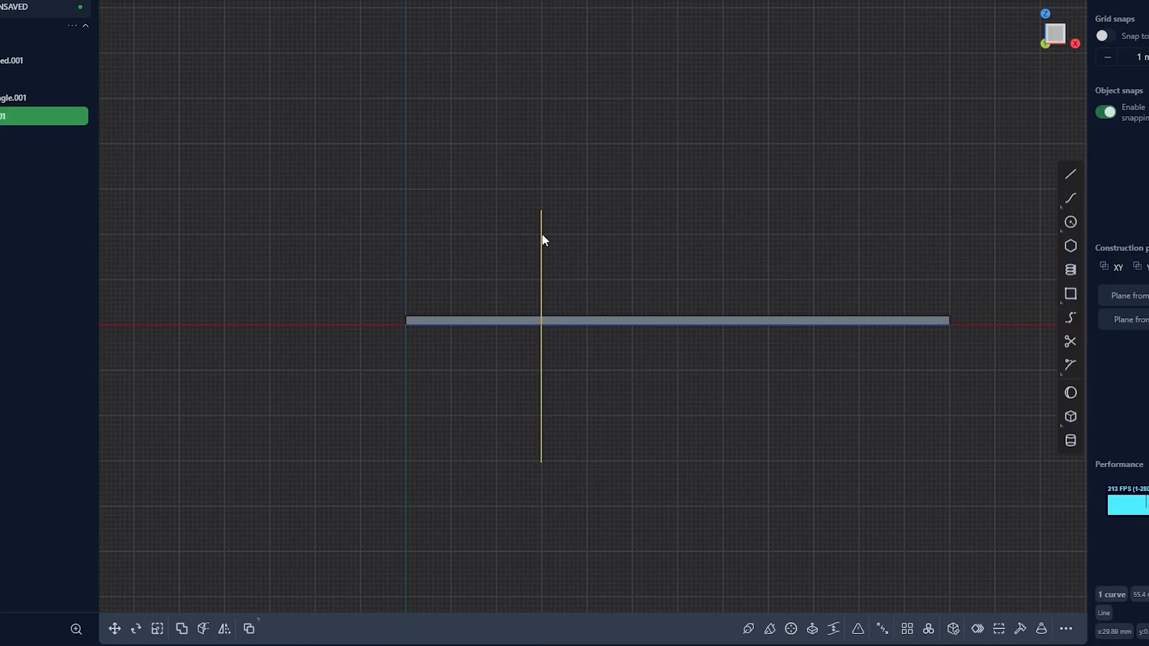
pyautogui.click(499, 227)
# Duplicate the vertical line and move the copy 59.94 mm along X
pyautogui.click(542, 232)
pyautogui.hotkey('ctrl', 'd')
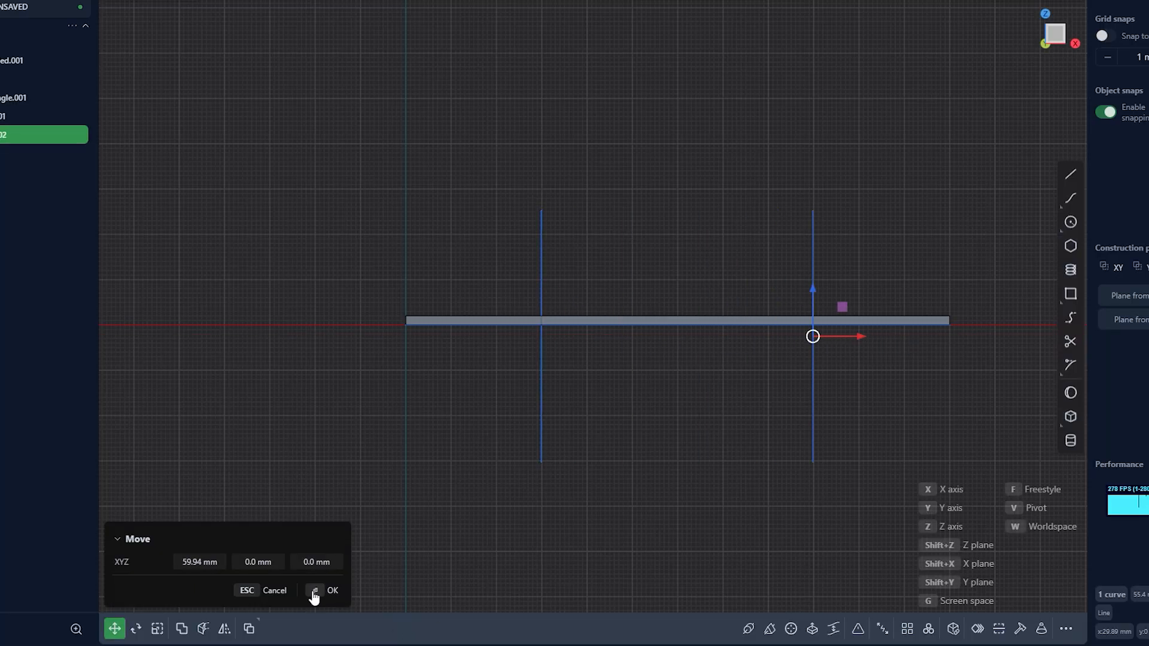
pyautogui.click(813, 334)
pyautogui.click(540, 257)
pyautogui.press('Escape')
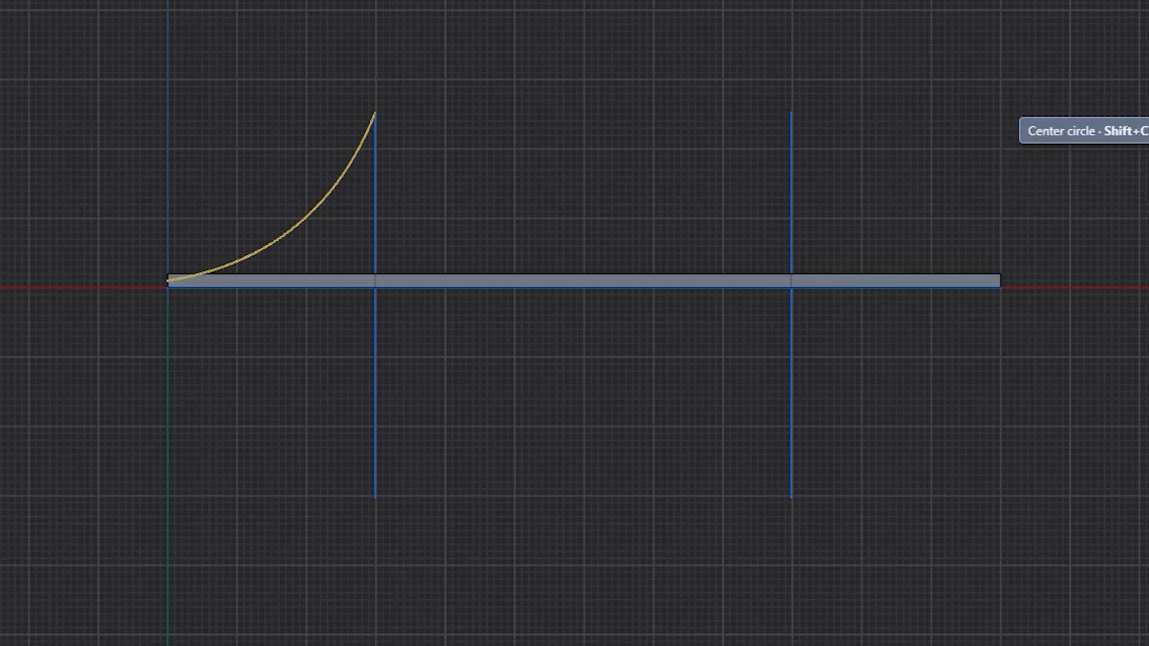
# Draw sagging cable curves from the deck's origin end to the first line top, between both tops, and down to the far end's centre
pyautogui.click(375, 112)
pyautogui.click(441, 167)
pyautogui.click(791, 113)
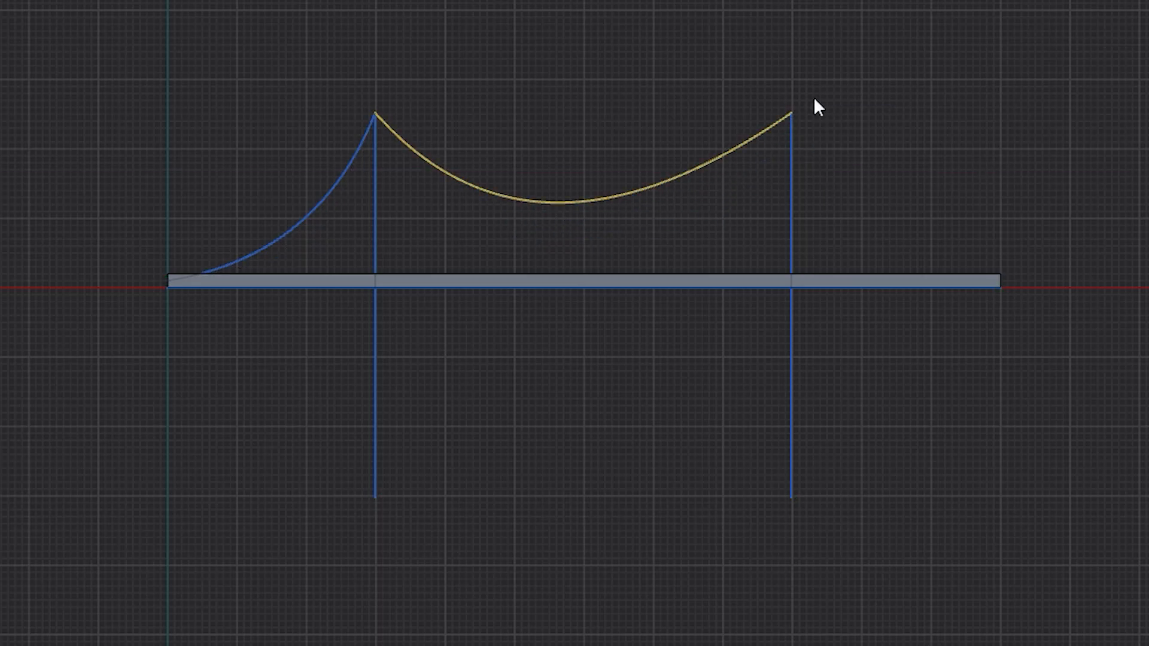
pyautogui.click(559, 153)
pyautogui.click(585, 180)
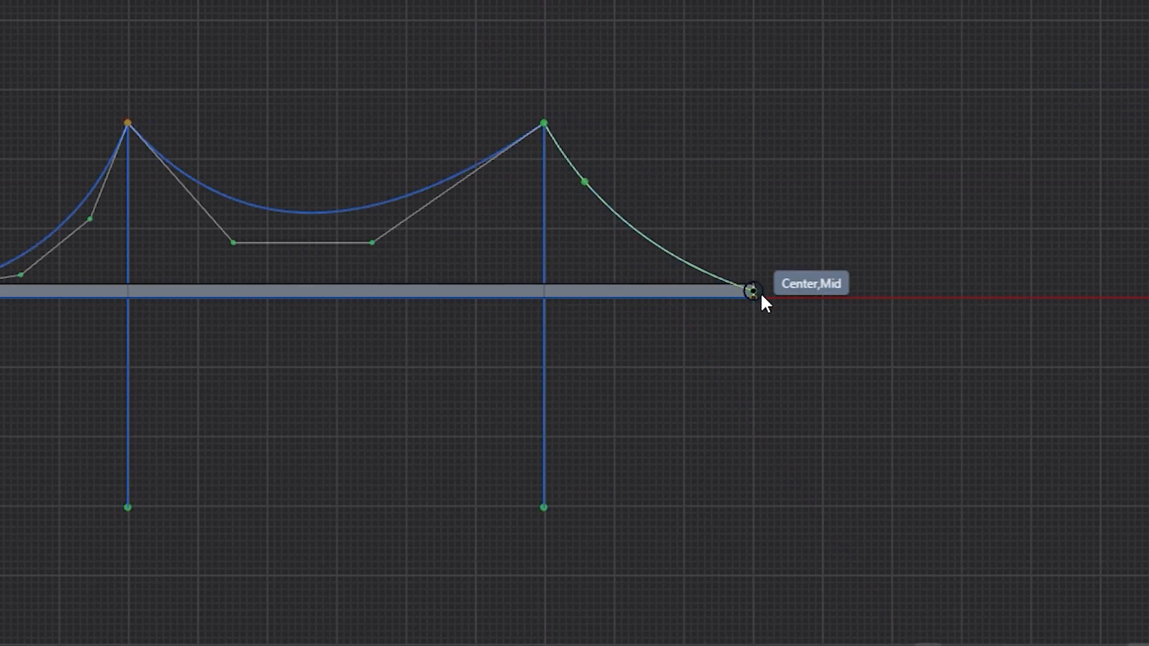
pyautogui.click(760, 296)
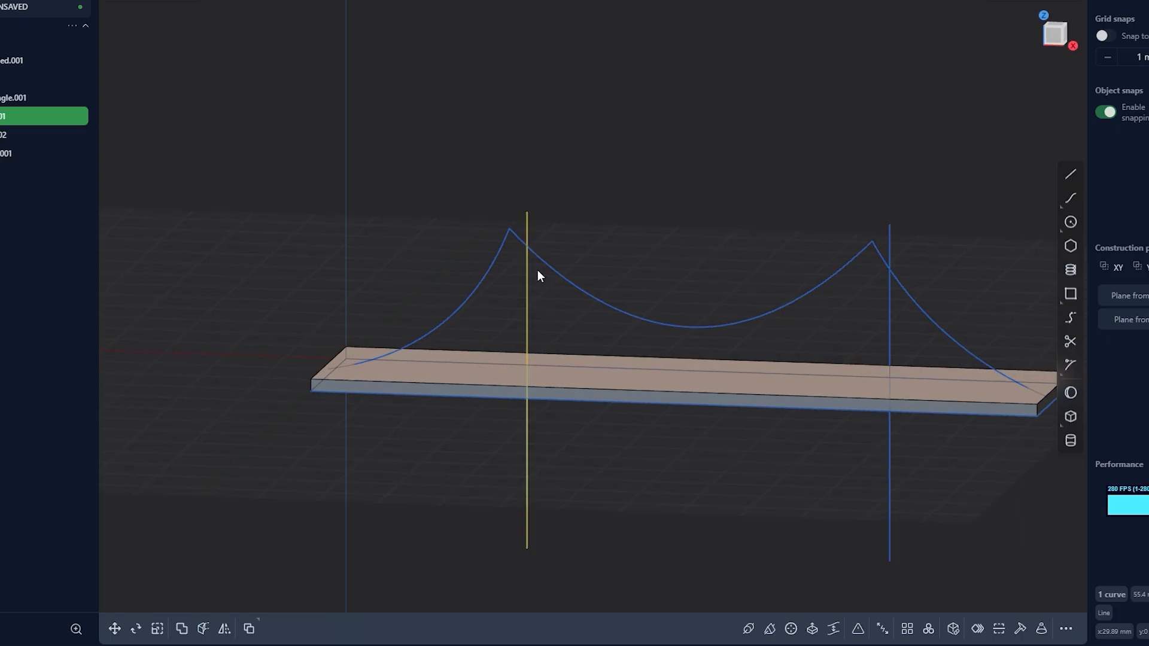
# Pipe the two vertical lines with a section size of 2 mm to form posts
pyautogui.moveTo(536, 274); pyautogui.dragTo(560, 310, button='middle')
pyautogui.keyDown('shift'); pyautogui.click(777, 372); pyautogui.keyUp('shift')
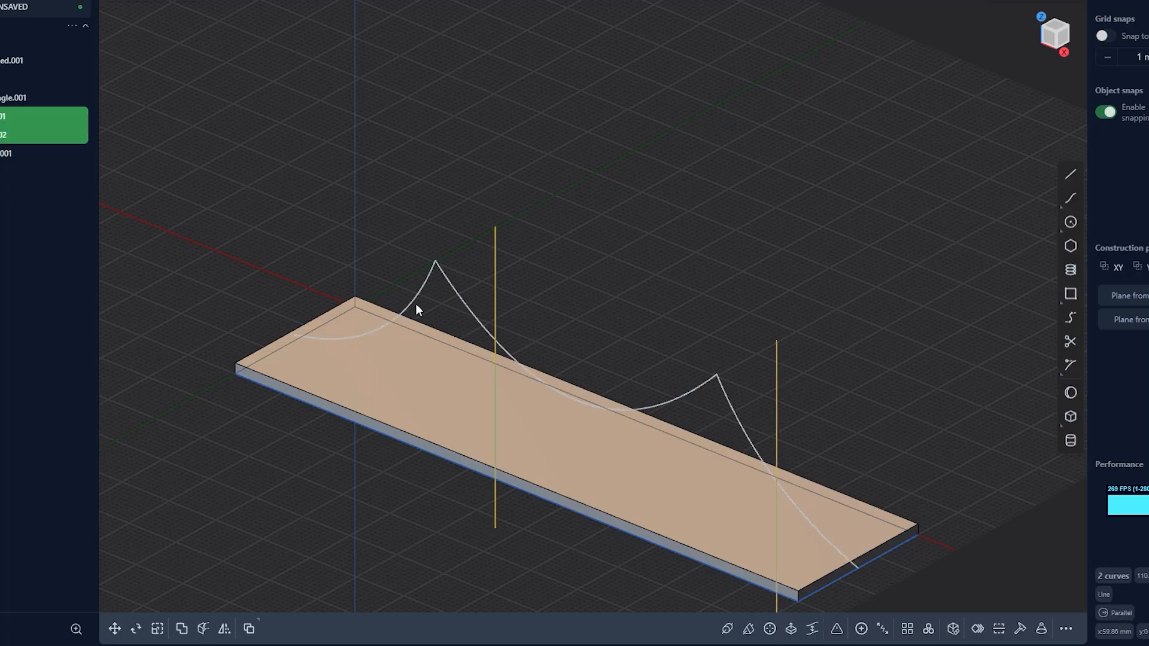
pyautogui.click(727, 628)
pyautogui.moveTo(561, 318); pyautogui.dragTo(563, 254, button='middle')
pyautogui.click(256, 518)
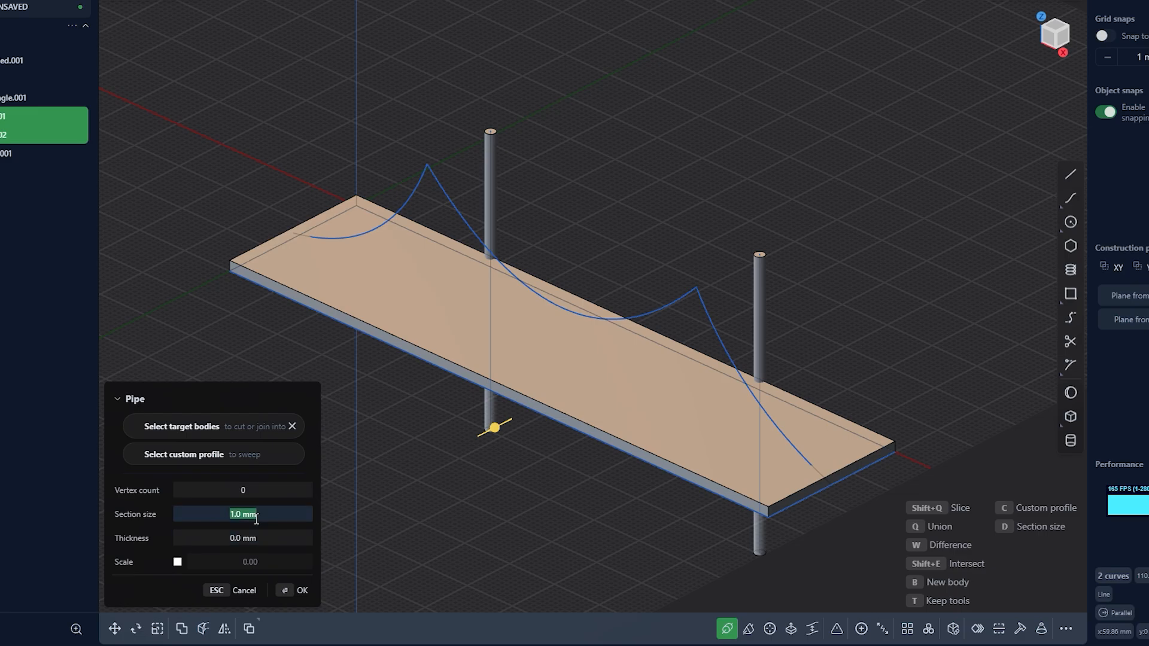
pyautogui.write('2')
pyautogui.click(301, 590)
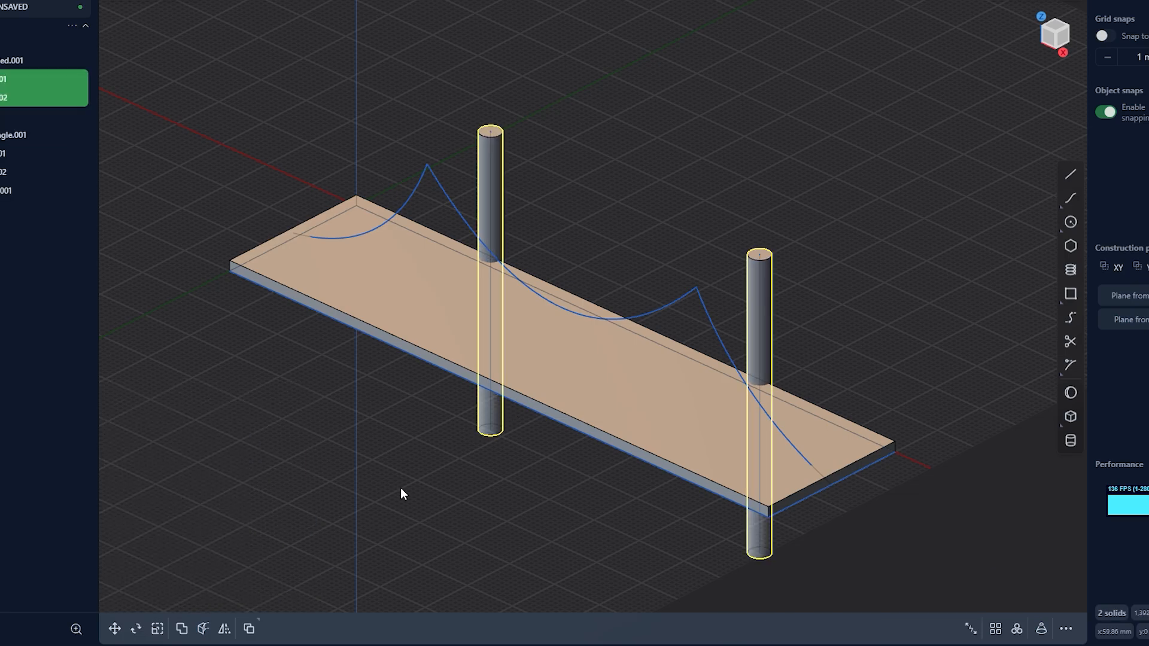
# Duplicate both posts and place the copies along the opposite long edge of the deck
pyautogui.click(495, 159)
pyautogui.keyDown('shift'); pyautogui.click(770, 264); pyautogui.keyUp('shift')
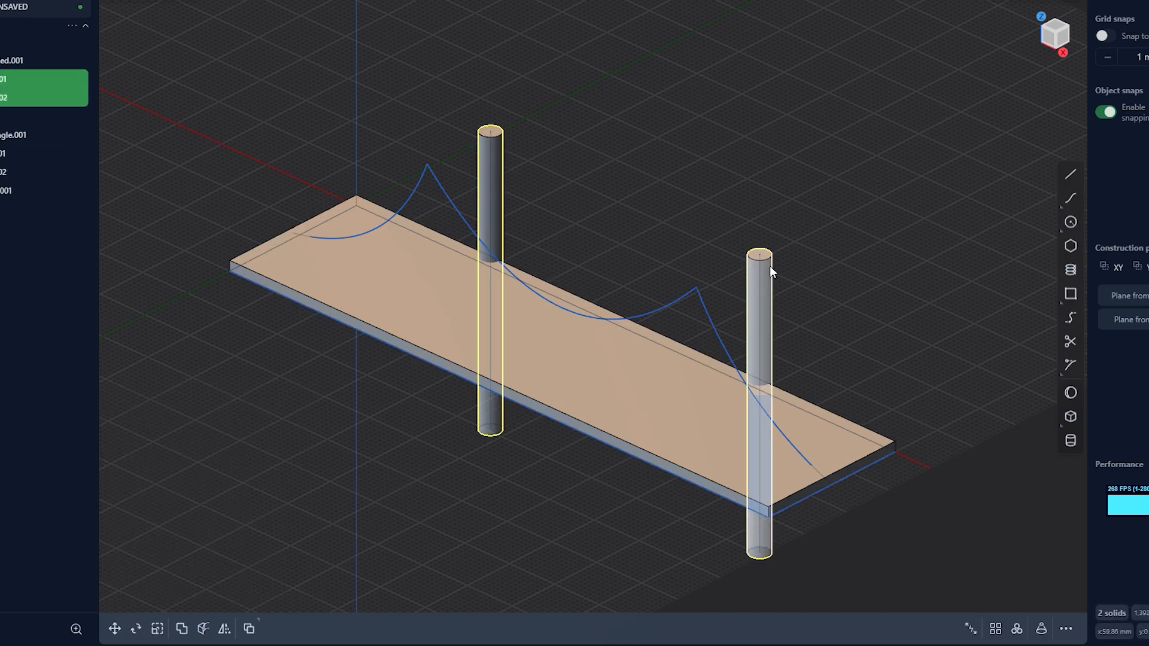
pyautogui.hotkey('ctrl', 'd')
pyautogui.moveTo(660, 326); pyautogui.dragTo(524, 378)
pyautogui.moveTo(524, 379); pyautogui.dragTo(432, 459, button='middle')
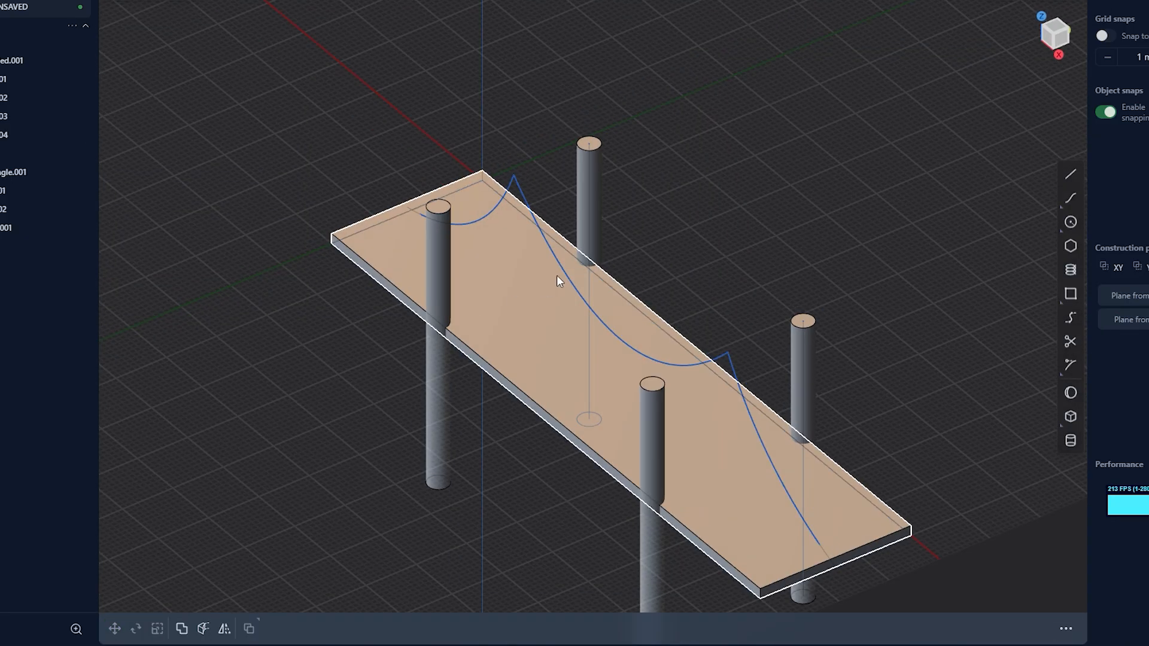
# Move the central cable curve to one long edge of the deck and duplicate it onto the opposite edge
pyautogui.click(501, 323)
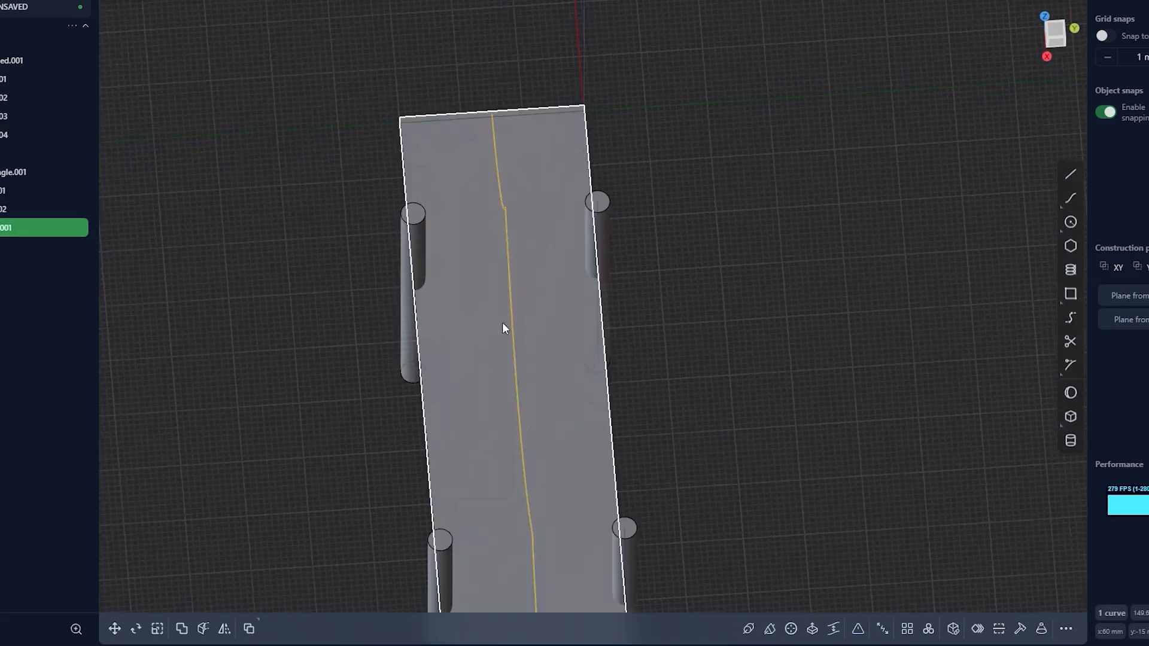
pyautogui.press('g')
pyautogui.moveTo(761, 300); pyautogui.dragTo(759, 187)
pyautogui.click(315, 590)
pyautogui.hotkey('shift', 'd')
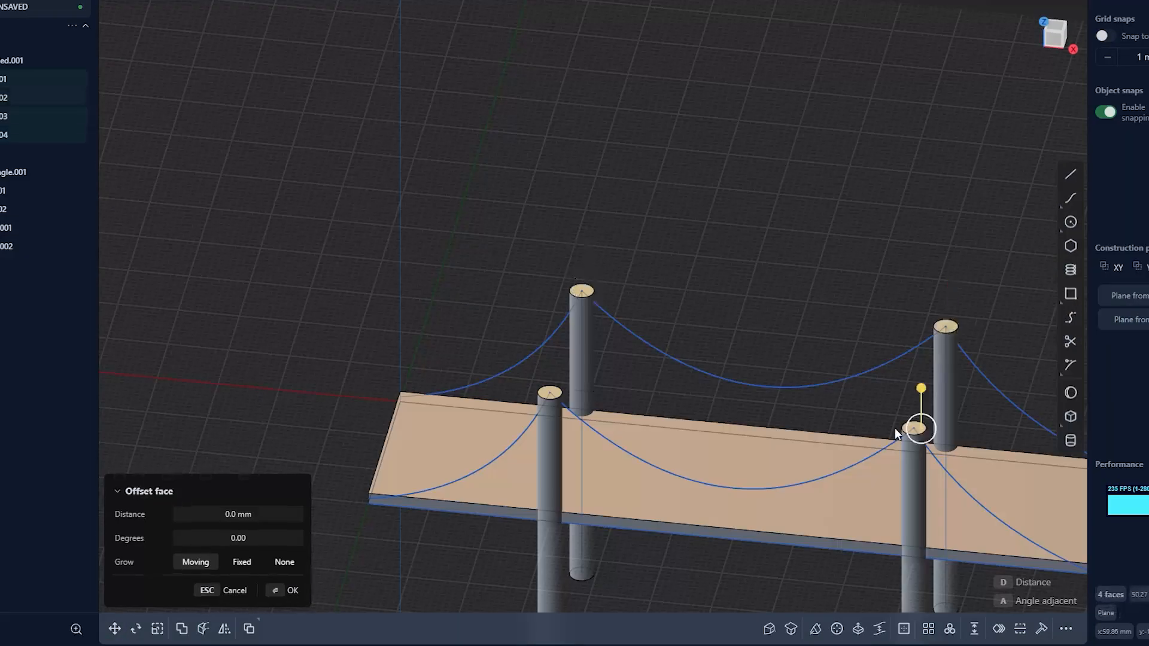
# Offset the top faces of all four posts upward by 5 mm
pyautogui.moveTo(920, 398); pyautogui.dragTo(921, 366)
pyautogui.click(244, 514)
pyautogui.write('5')
pyautogui.press('Return')
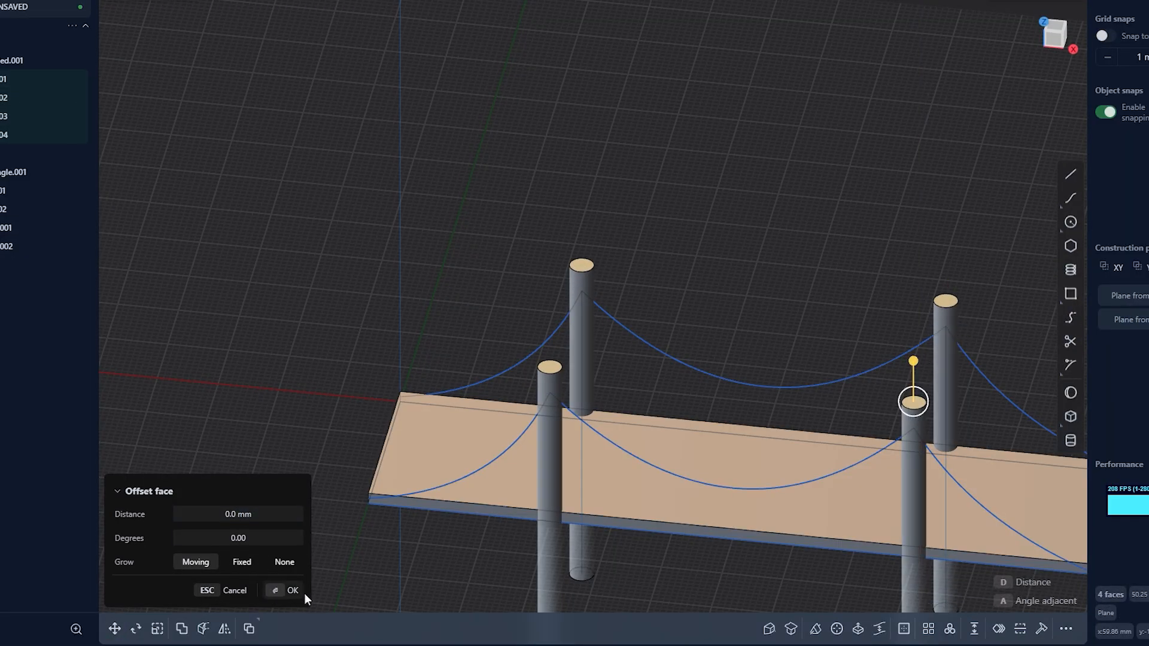
pyautogui.click(300, 593)
# Pipe both cable curves with a section size of 0.5 mm
pyautogui.click(412, 574)
pyautogui.click(503, 461)
pyautogui.click(524, 354)
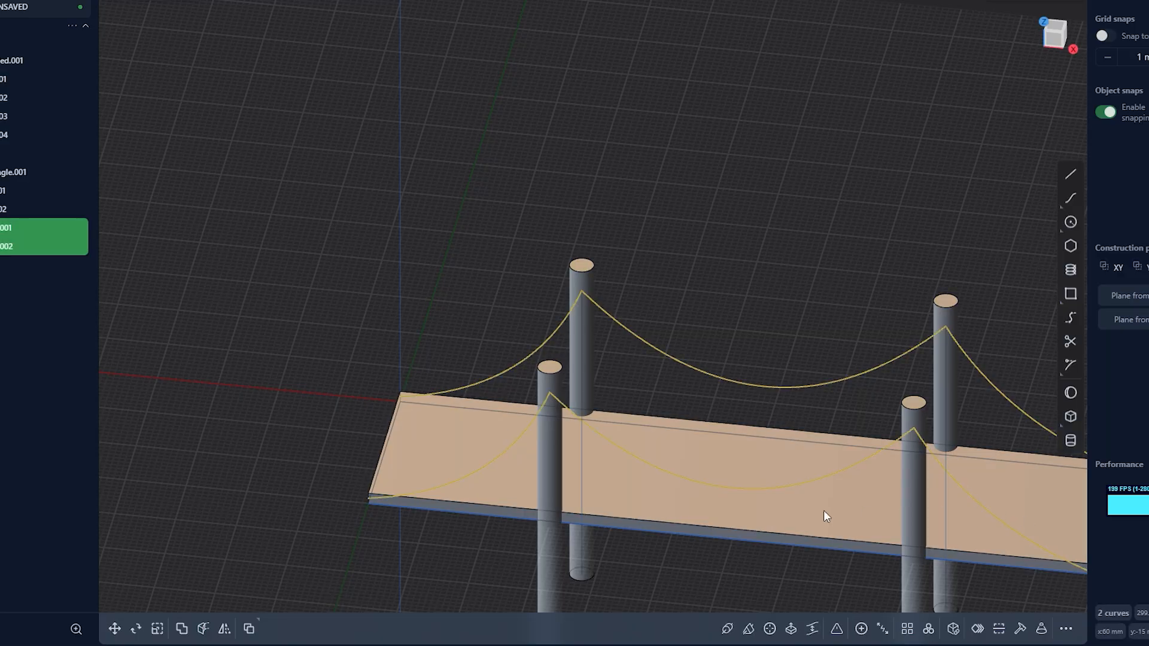
pyautogui.click(726, 629)
pyautogui.moveTo(467, 530); pyautogui.dragTo(530, 462, button='middle')
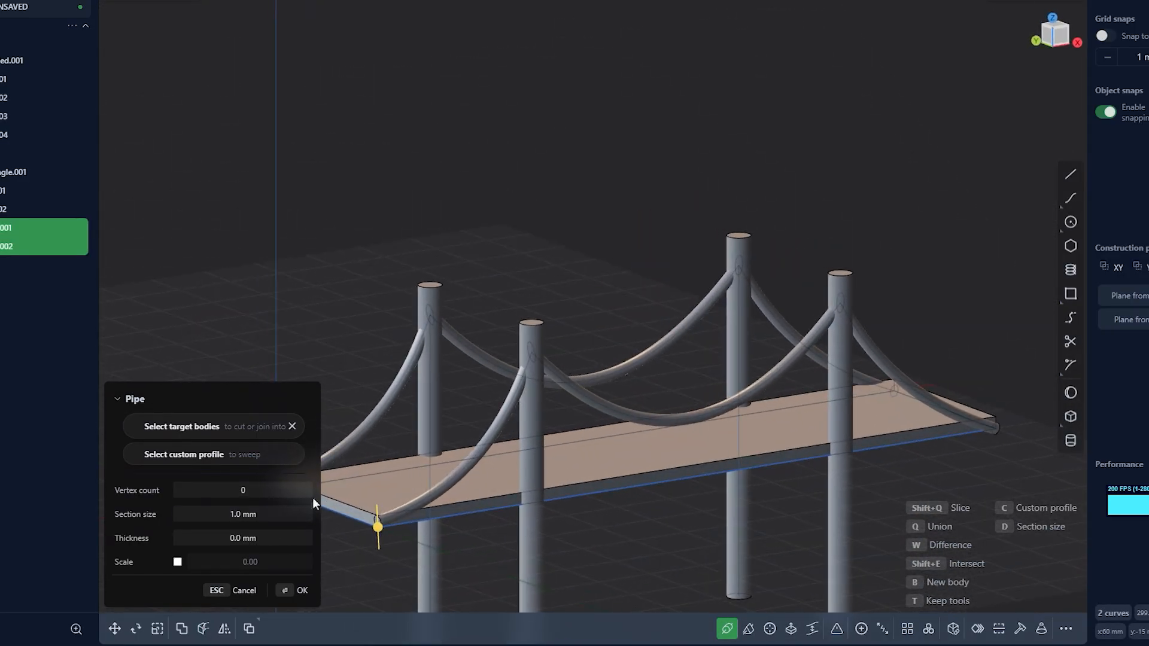
pyautogui.click(283, 513)
pyautogui.write('0.5')
pyautogui.press('Return')
pyautogui.moveTo(359, 485); pyautogui.dragTo(363, 594, button='middle')
pyautogui.click(296, 591)
pyautogui.moveTo(422, 554); pyautogui.dragTo(497, 547, button='middle')
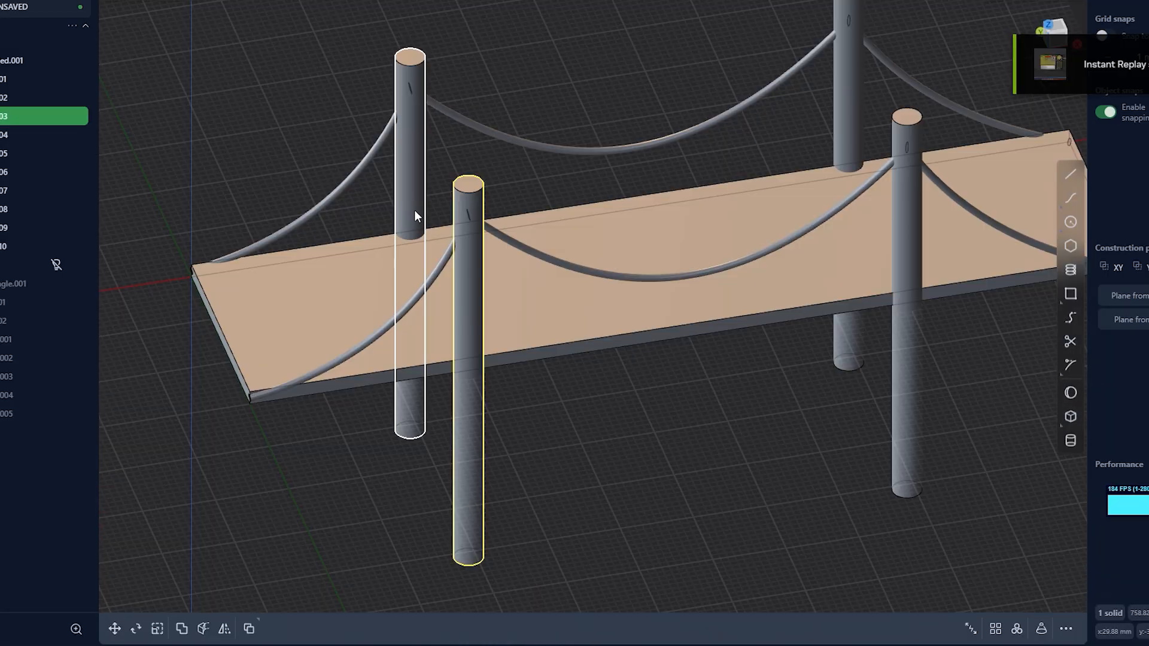
# Subtract the front cable from both front posts with Boolean difference operations
pyautogui.press('q')
pyautogui.click(519, 249)
pyautogui.press('Return')
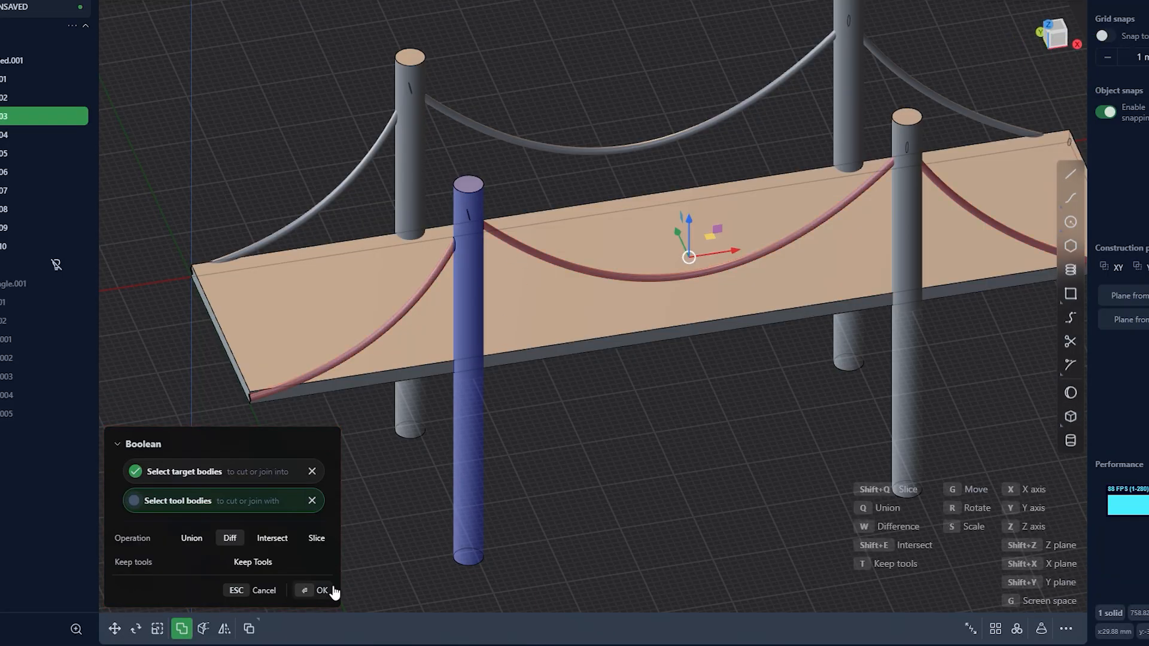
pyautogui.moveTo(777, 413); pyautogui.dragTo(587, 421, button='middle')
pyautogui.click(695, 408)
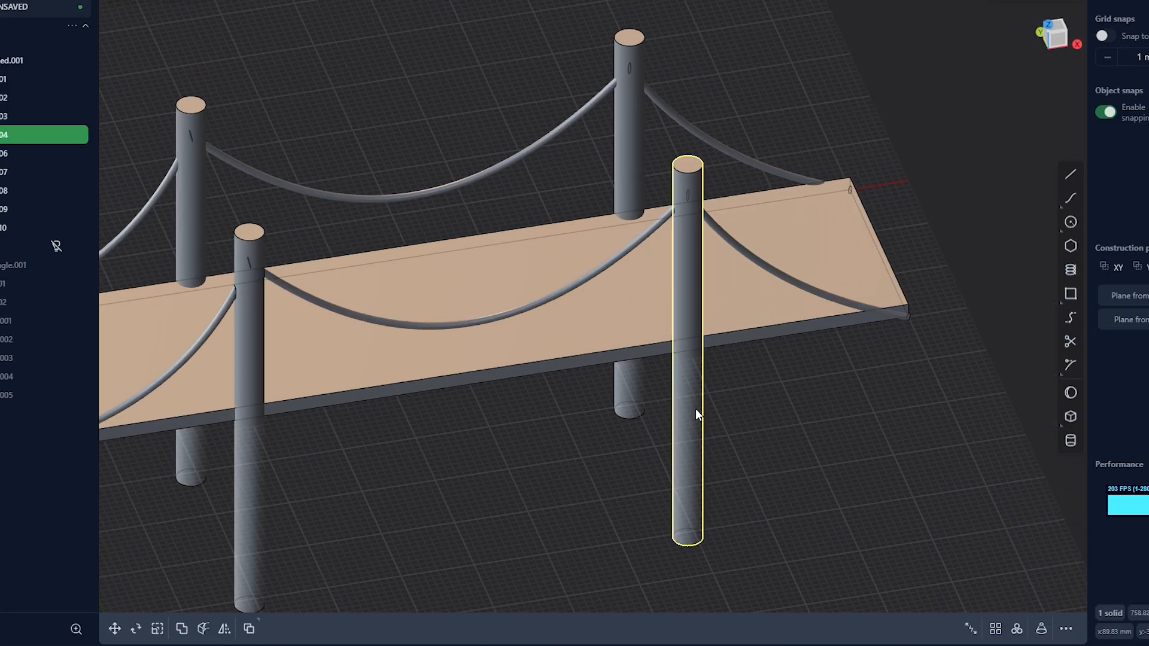
pyautogui.press('q')
pyautogui.click(637, 243)
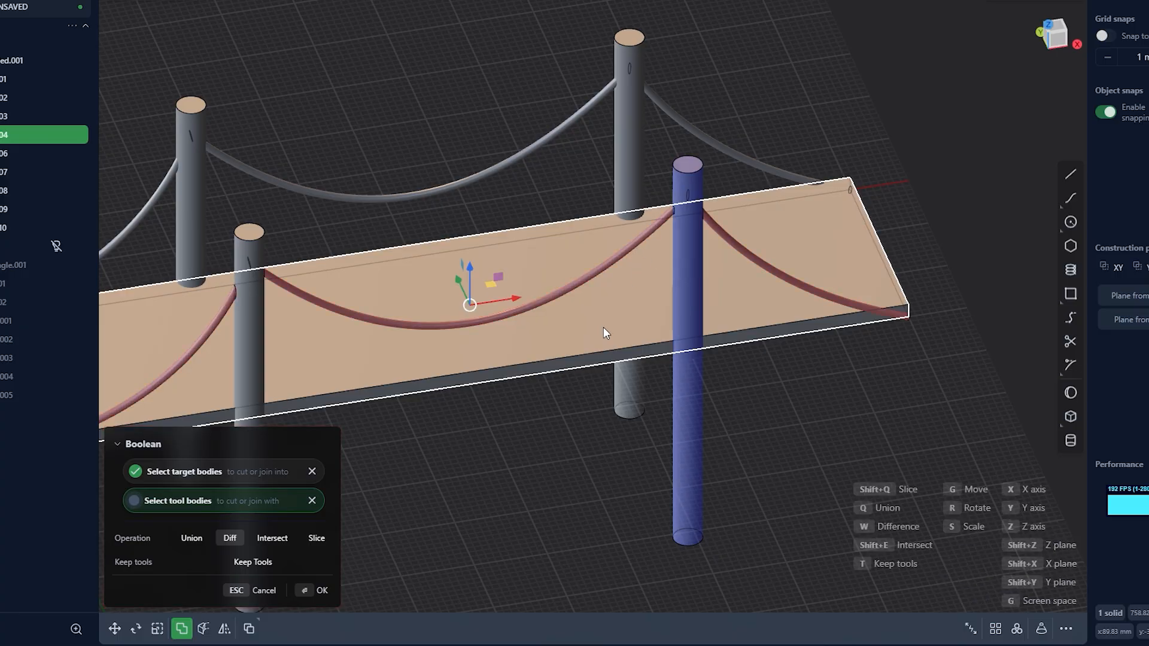
pyautogui.click(318, 592)
# Subtract the rear cable from both rear posts with Boolean difference operations
pyautogui.keyDown('shift'); pyautogui.moveTo(529, 474); pyautogui.dragTo(800, 462, button='middle'); pyautogui.keyUp('shift')
pyautogui.click(451, 227)
pyautogui.press('q')
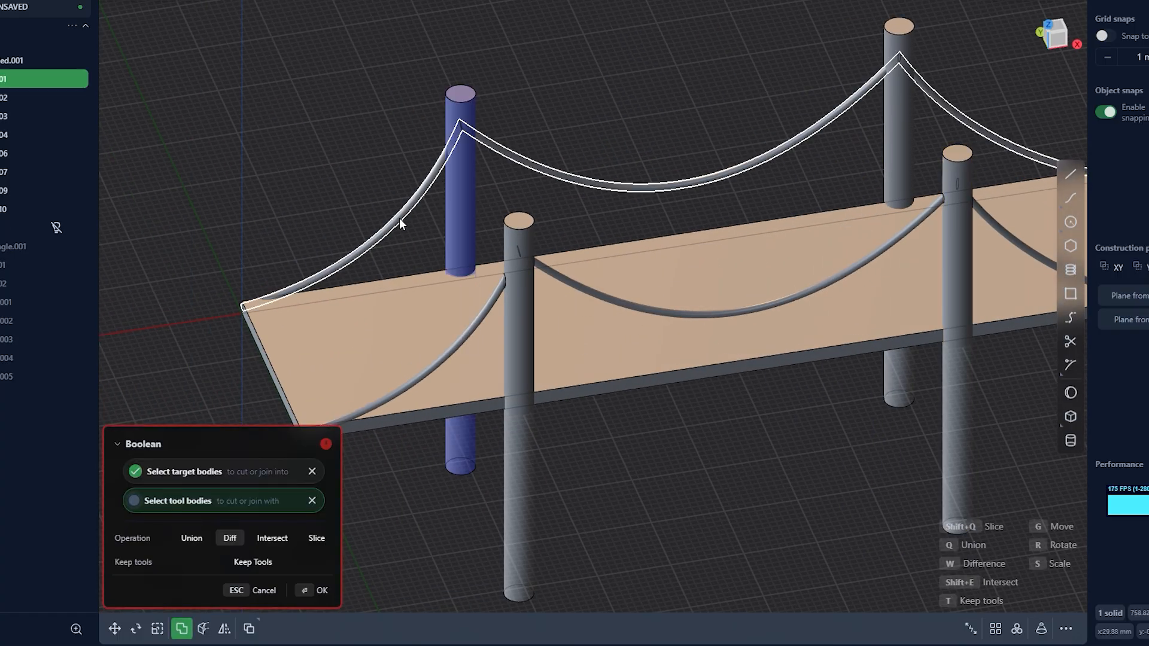
pyautogui.click(400, 218)
pyautogui.click(315, 593)
pyautogui.keyDown('shift'); pyautogui.moveTo(749, 135); pyautogui.dragTo(782, 195, button='middle'); pyautogui.keyUp('shift')
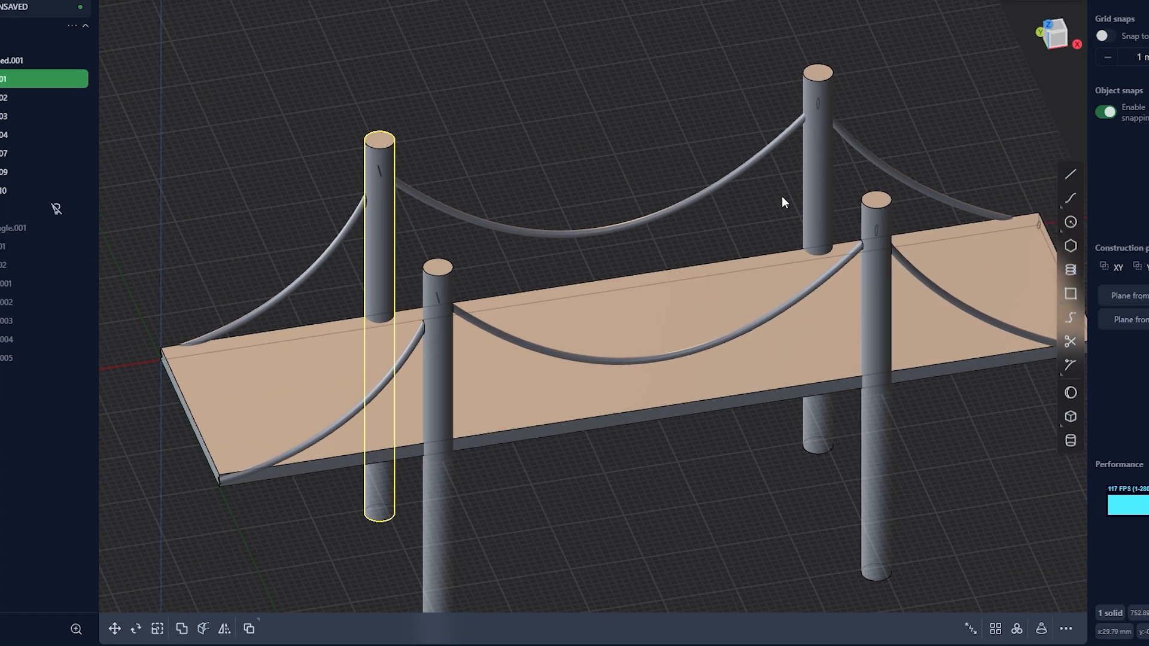
pyautogui.click(812, 199)
pyautogui.press('q')
pyautogui.click(738, 171)
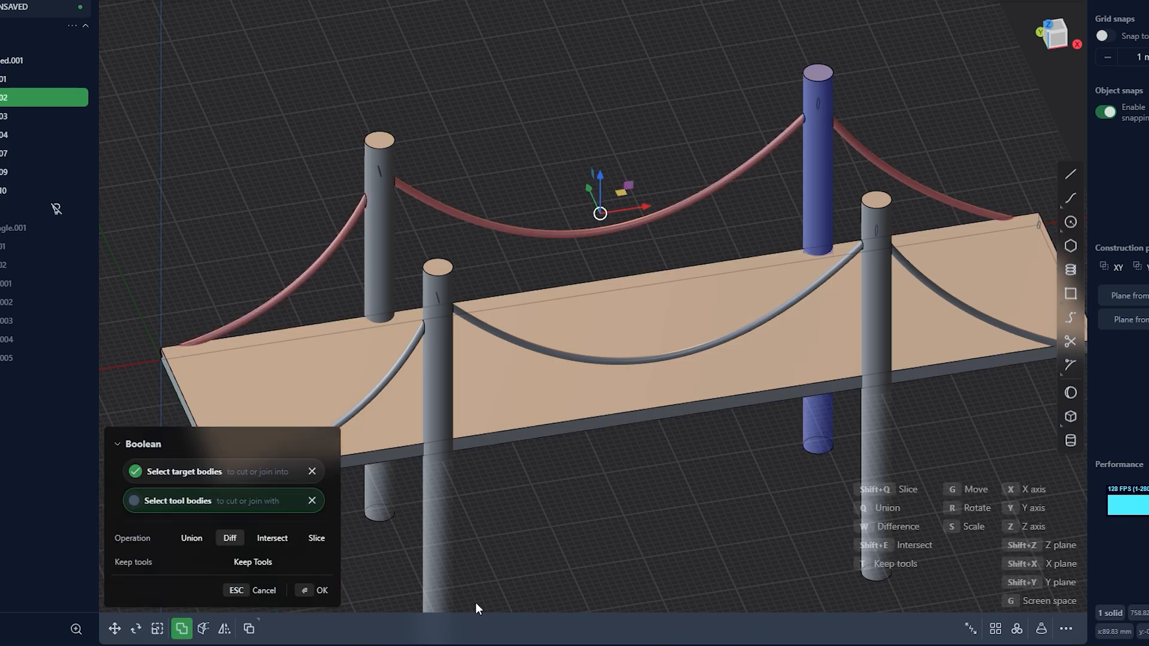
pyautogui.click(310, 591)
# Draw 5 mm radius circles centred on the post bottoms and extrude the four discs into round footings
pyautogui.click(749, 473)
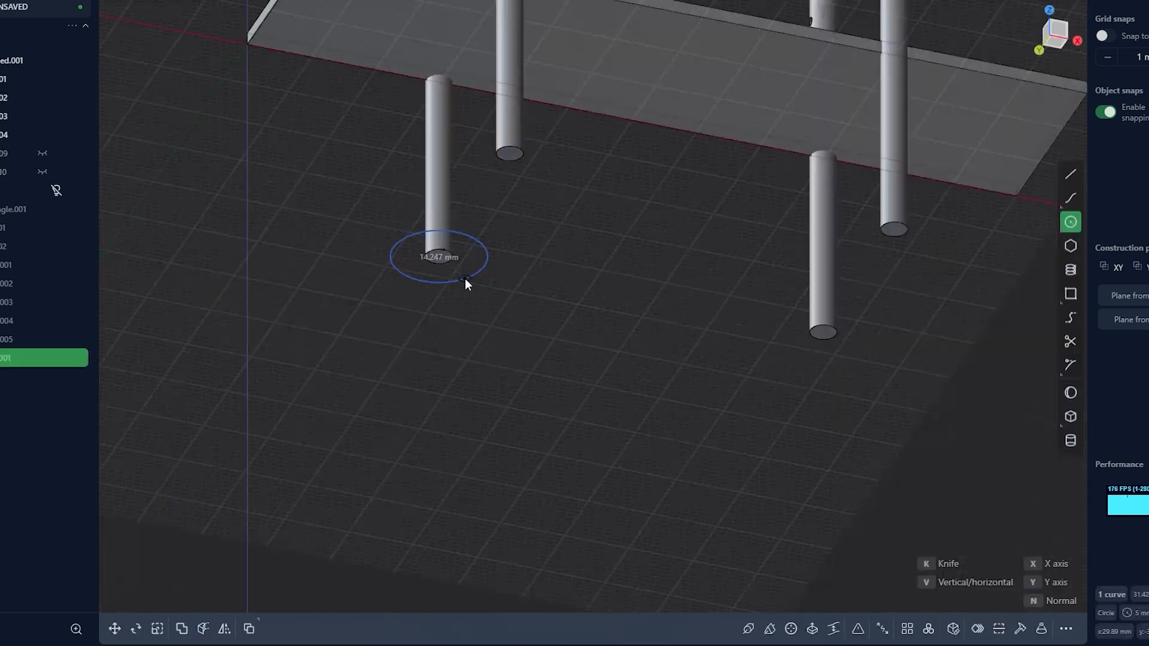
pyautogui.click(467, 279)
pyautogui.click(823, 332)
pyautogui.click(852, 354)
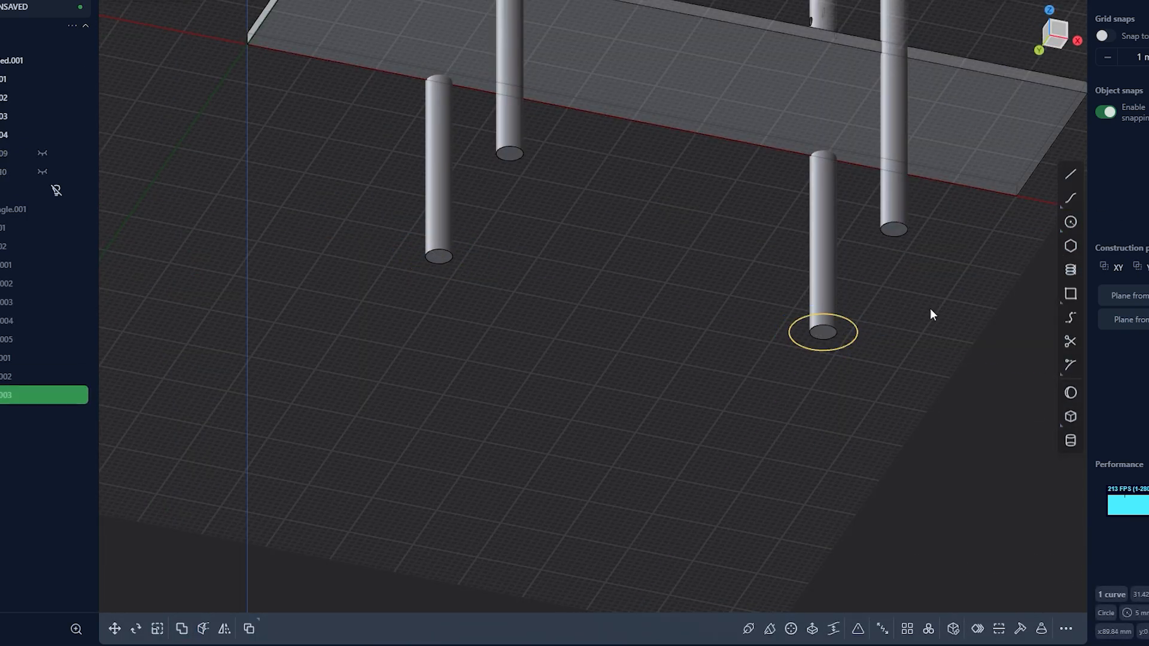
pyautogui.click(901, 234)
pyautogui.click(913, 248)
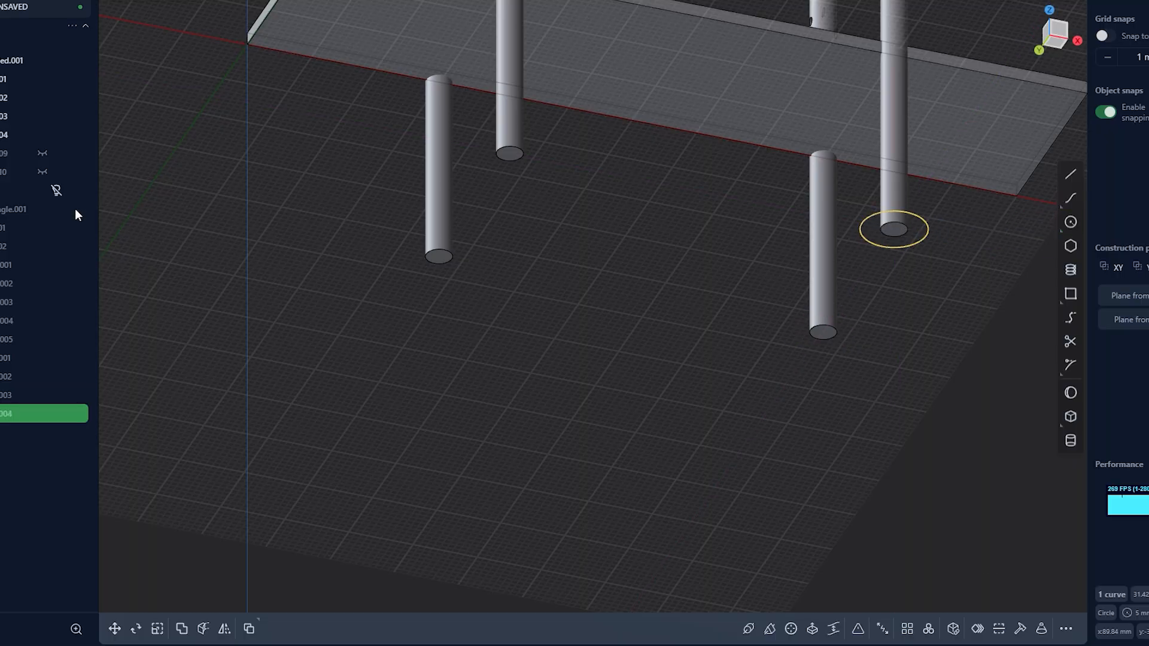
pyautogui.press('e')
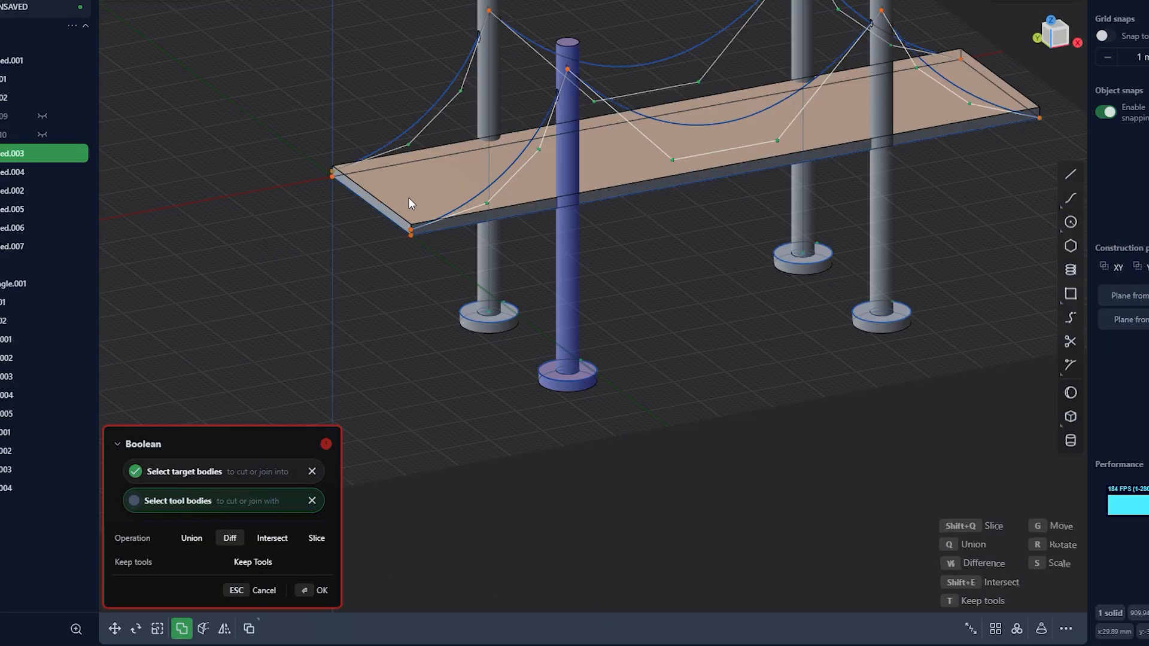
pyautogui.press('Return')
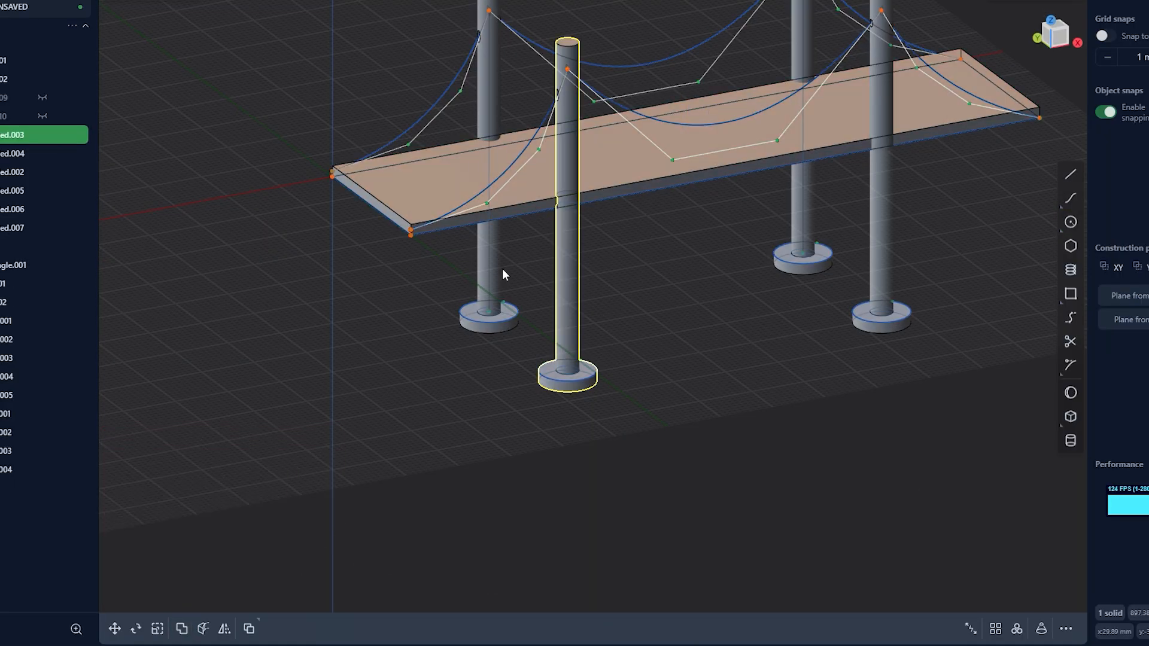
# Subtract the deck from the rear post near the origin end with a Boolean difference
pyautogui.press('q')
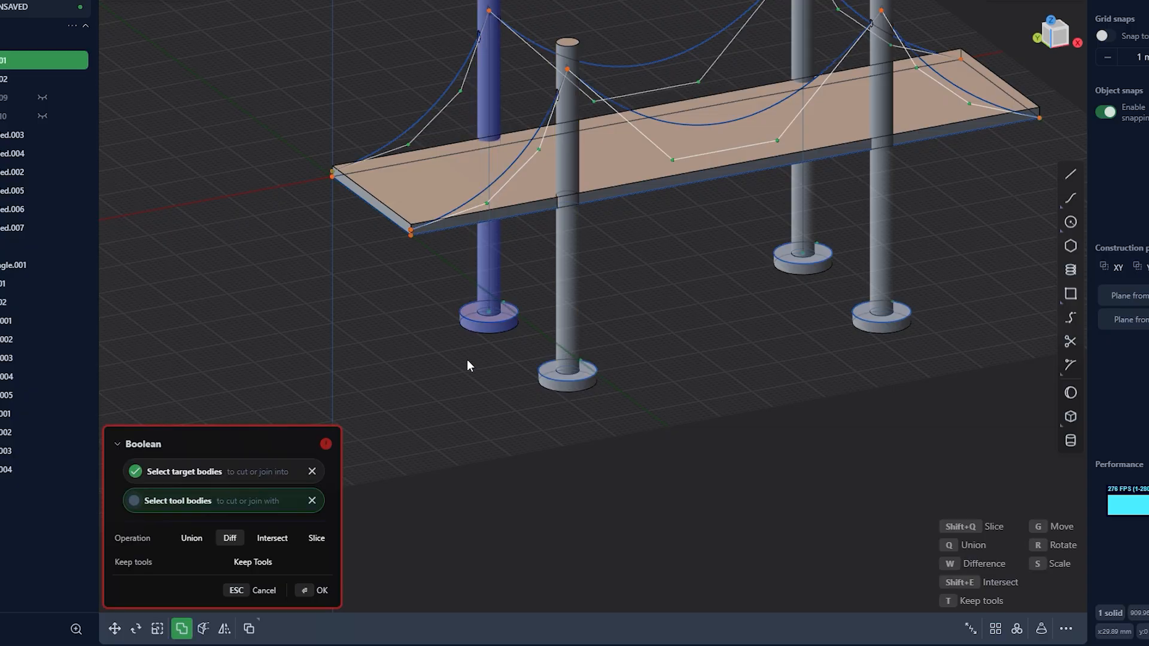
pyautogui.press('Escape')
pyautogui.press('q')
pyautogui.click(491, 147)
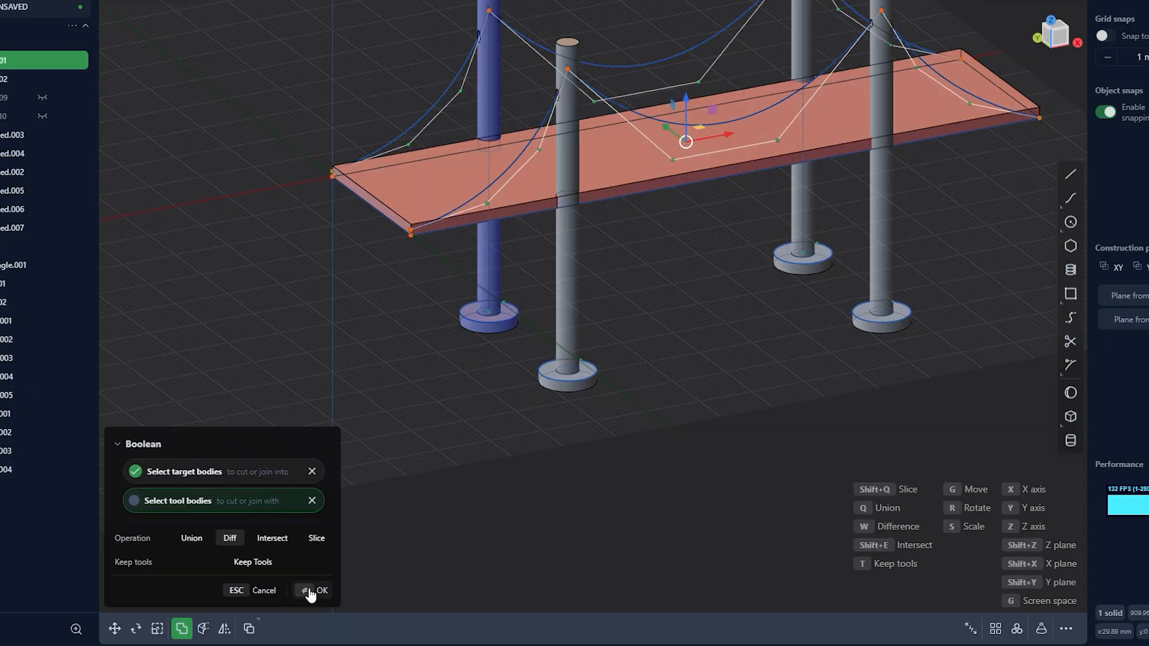
pyautogui.click(310, 593)
# Subtract the deck from the two posts at the far end with Boolean difference operations
pyautogui.click(880, 225)
pyautogui.press('q')
pyautogui.click(756, 147)
pyautogui.click(311, 592)
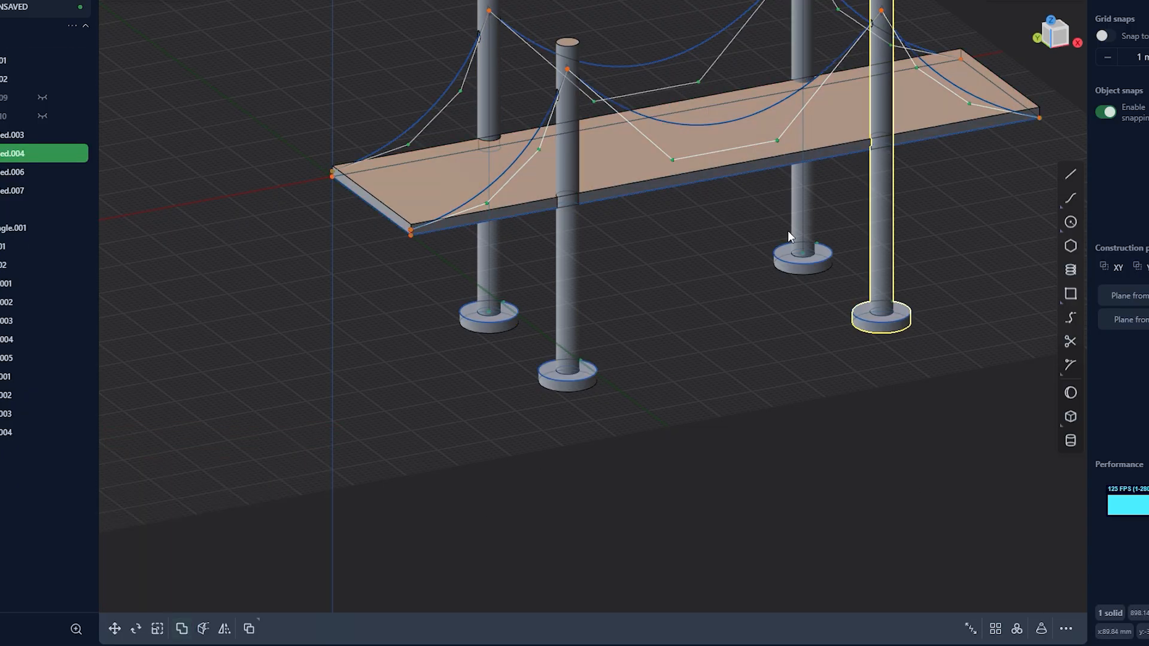
pyautogui.click(800, 232)
pyautogui.press('q')
pyautogui.click(739, 161)
pyautogui.click(312, 591)
# Hide the deck and examine the slots cut into the four posts from several angles
pyautogui.click(573, 194)
pyautogui.click(44, 172)
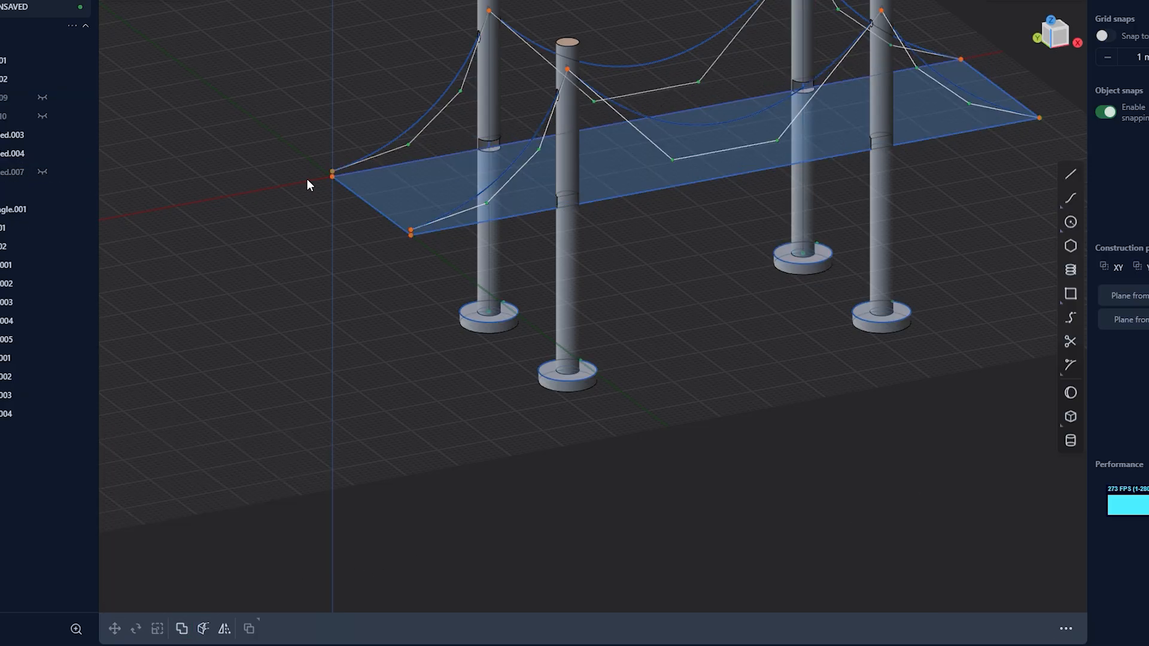
pyautogui.moveTo(307, 178); pyautogui.dragTo(469, 123, button='middle')
pyautogui.scroll(6, 457, 198)
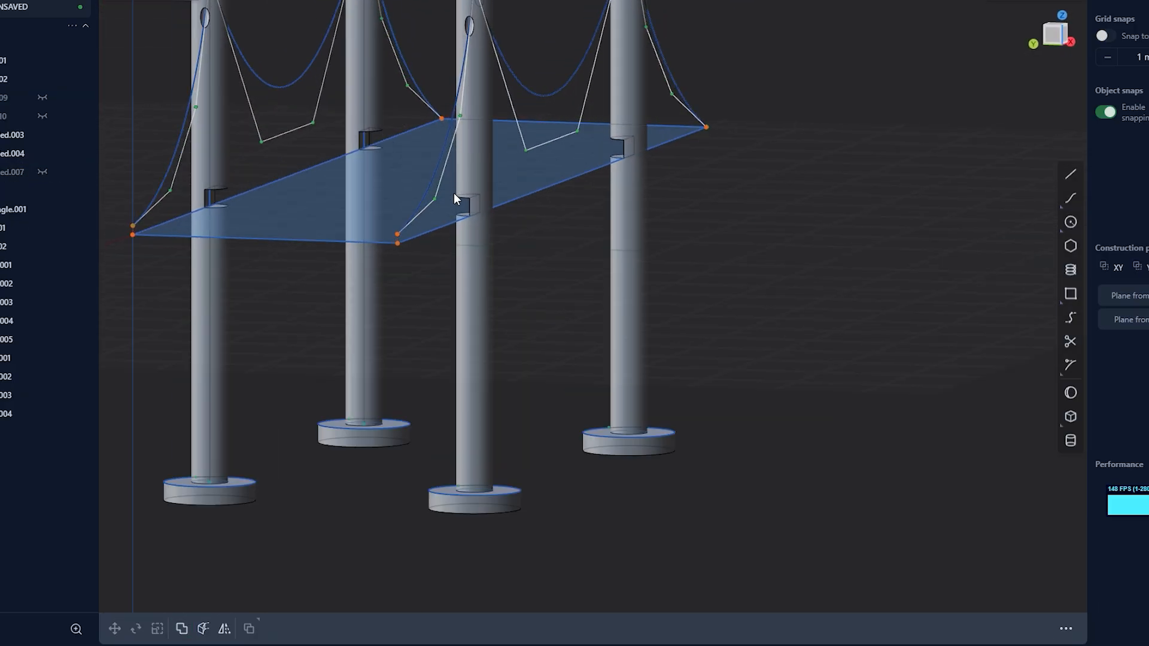
pyautogui.keyDown('shift'); pyautogui.moveTo(461, 256); pyautogui.dragTo(642, 185, button='middle'); pyautogui.keyUp('shift')
pyautogui.scroll(-7, 658, 179)
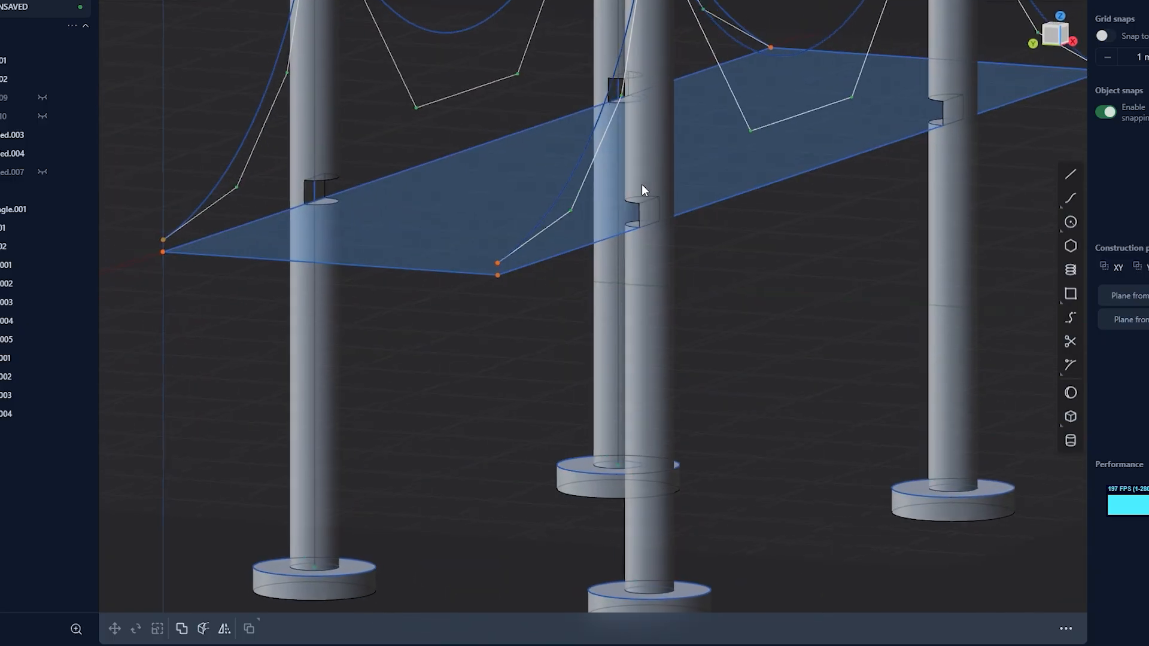
pyautogui.scroll(3, 639, 186)
pyautogui.scroll(-8, 618, 201)
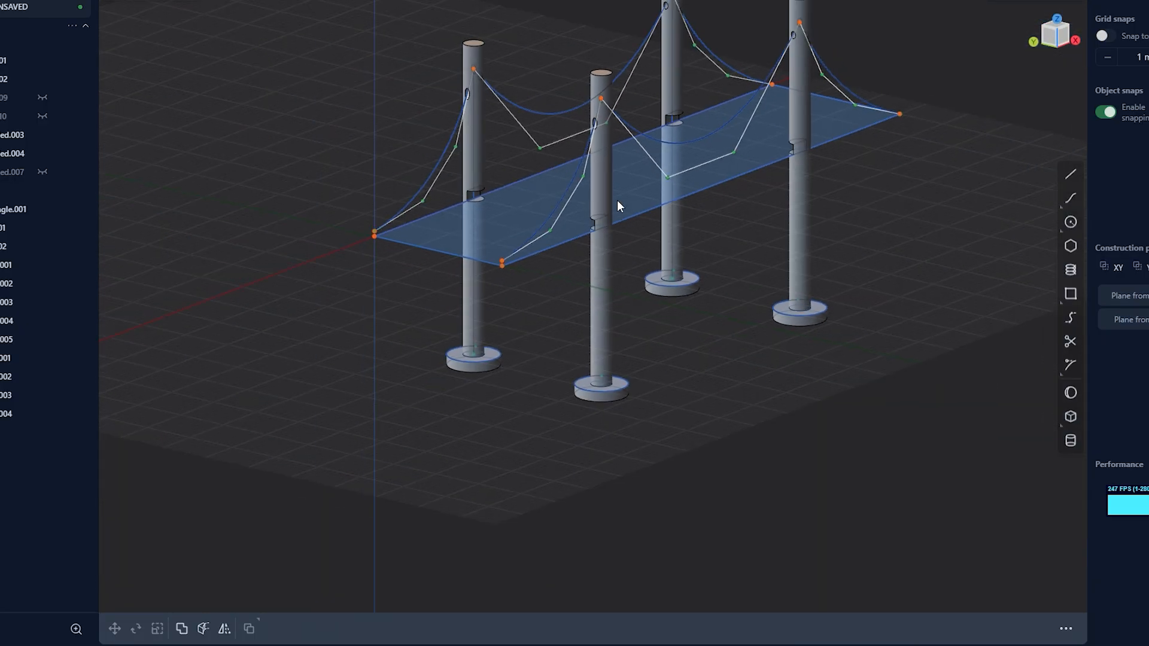
# Show the hidden deck and both cables again and view the whole assembled bridge
pyautogui.click(676, 245)
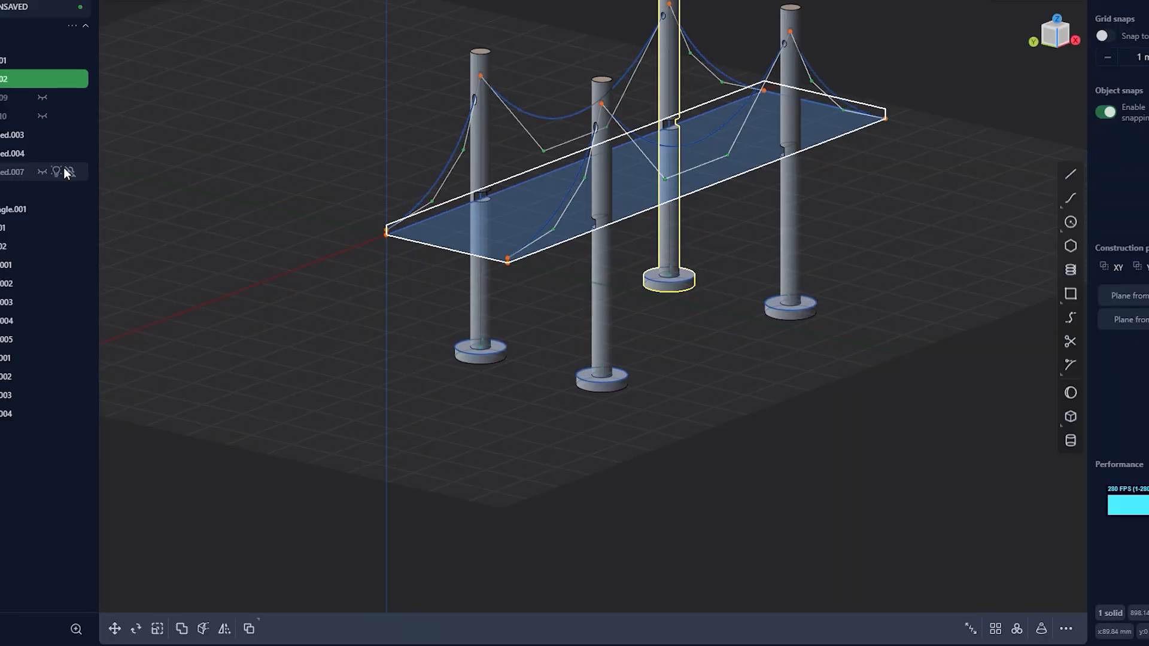
pyautogui.click(42, 171)
pyautogui.click(43, 118)
pyautogui.click(43, 97)
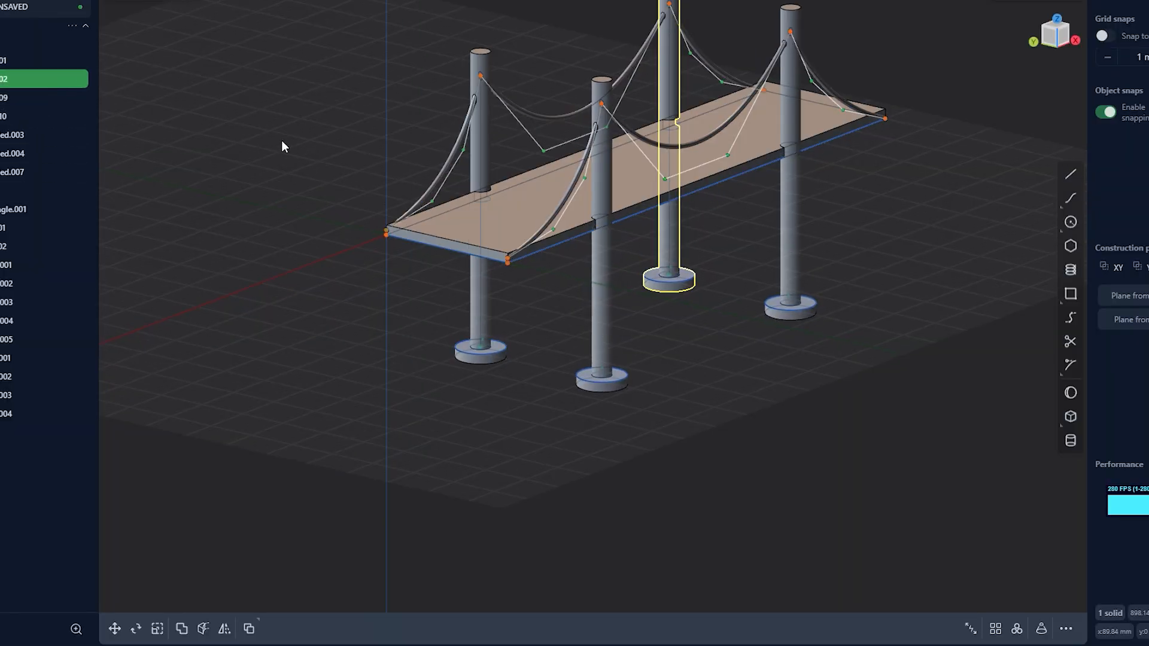
pyautogui.click(407, 121)
pyautogui.moveTo(440, 115); pyautogui.dragTo(384, 111, button='middle')
pyautogui.keyDown('shift'); pyautogui.moveTo(421, 125); pyautogui.dragTo(406, 188, button='middle'); pyautogui.keyUp('shift')
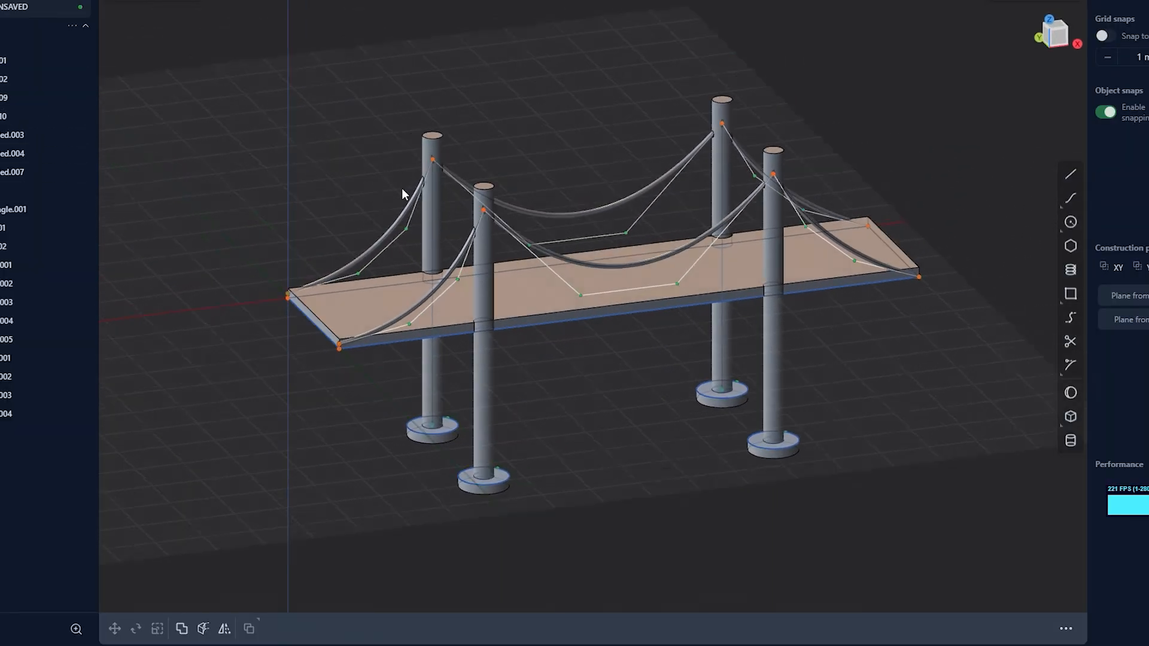